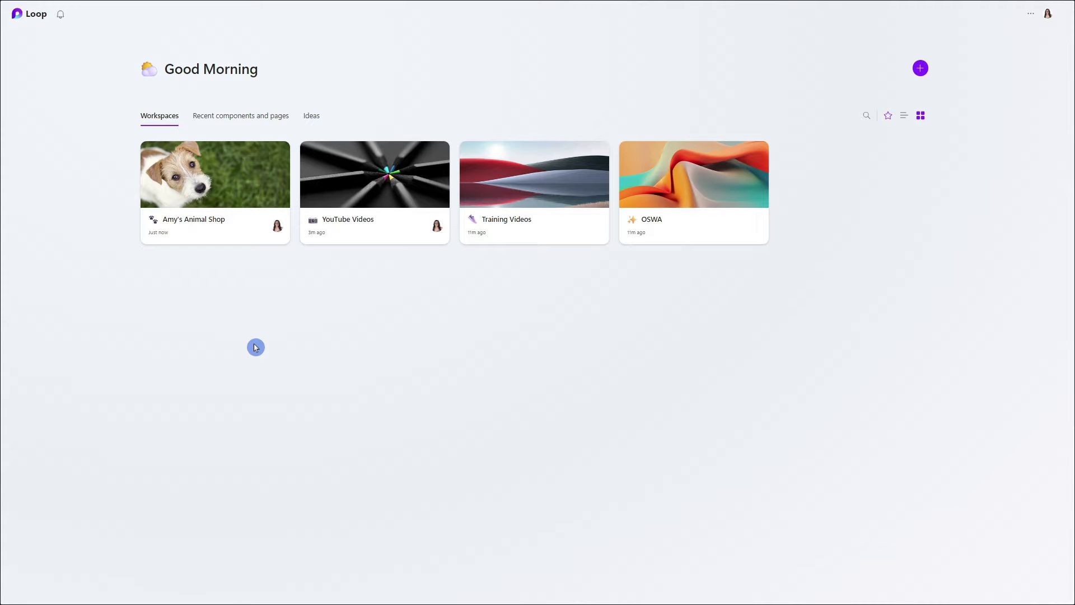
Step: Open the animal shop workspace card from the Loop home screen
{"action": "left_click", "coordinate": [256, 243]}
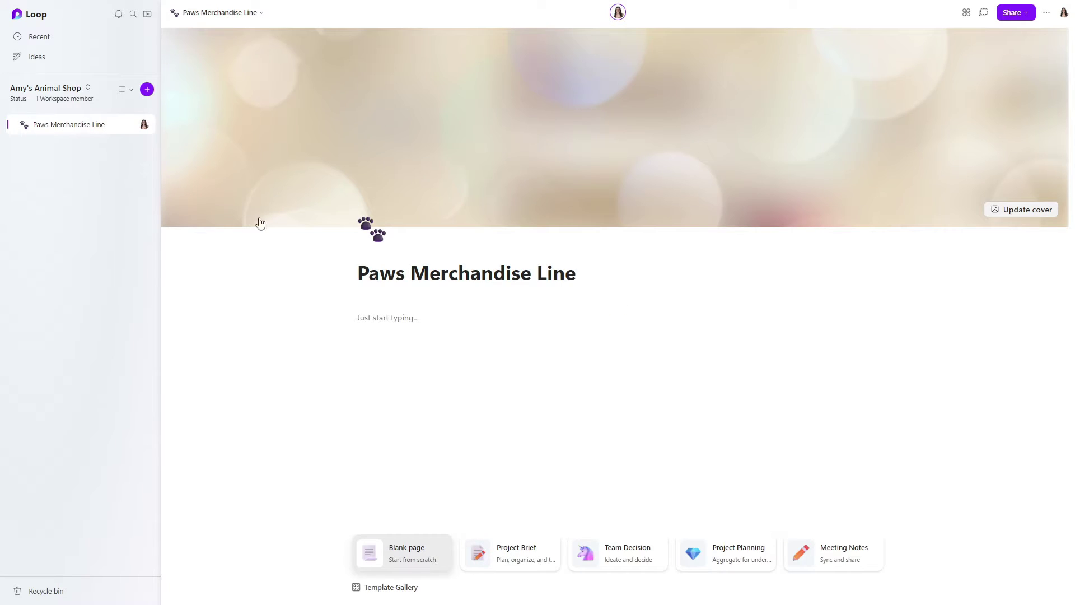
Step: Insert a Task list table into the empty page body using the /task command
{"action": "left_click", "coordinate": [369, 319]}
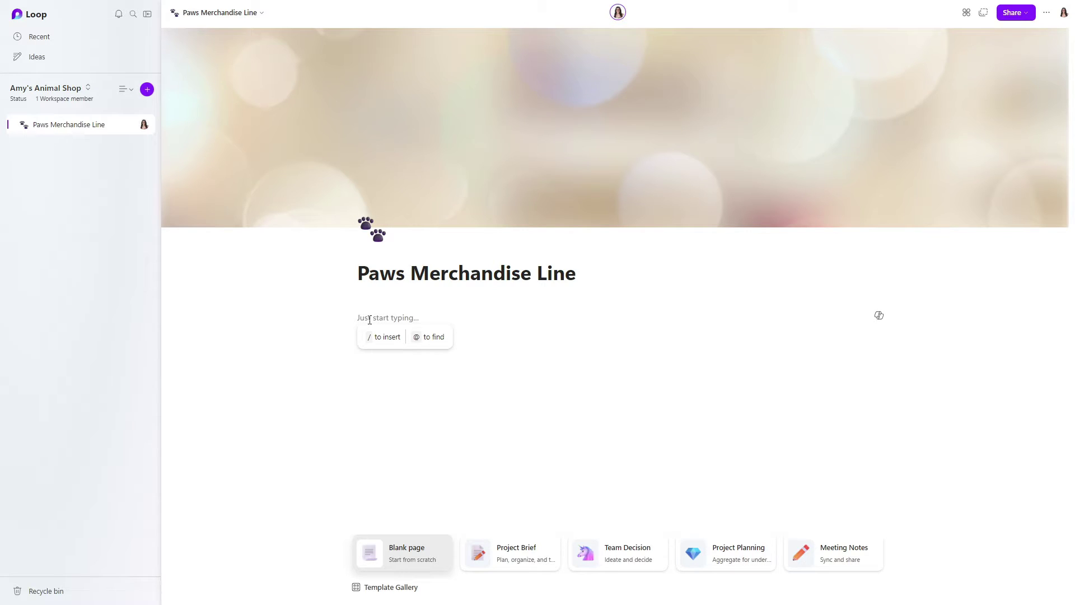
{"action": "type", "text": "/task"}
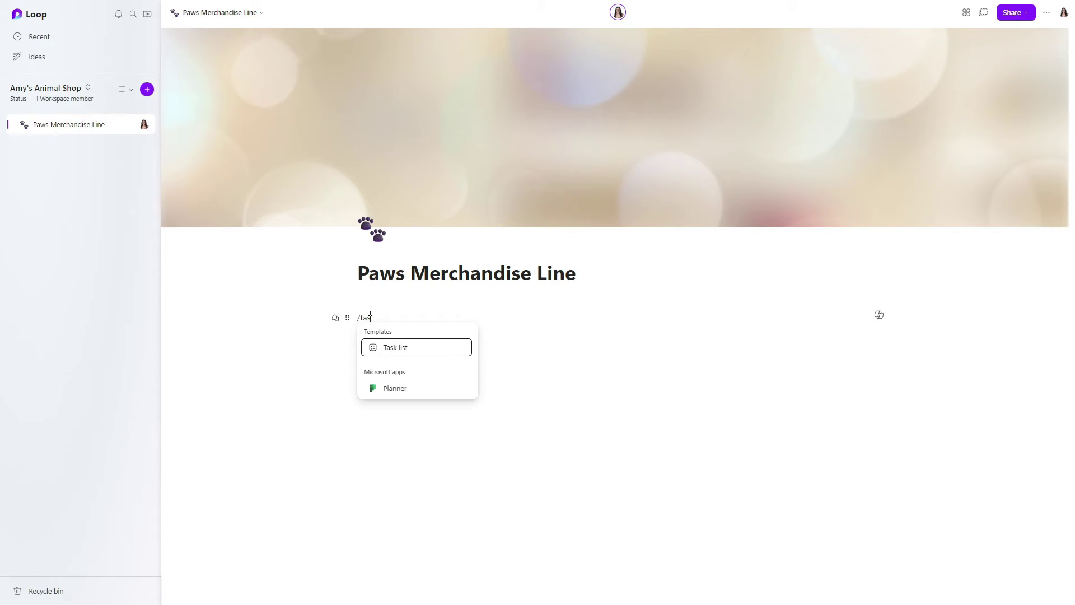
{"action": "left_click", "coordinate": [401, 348]}
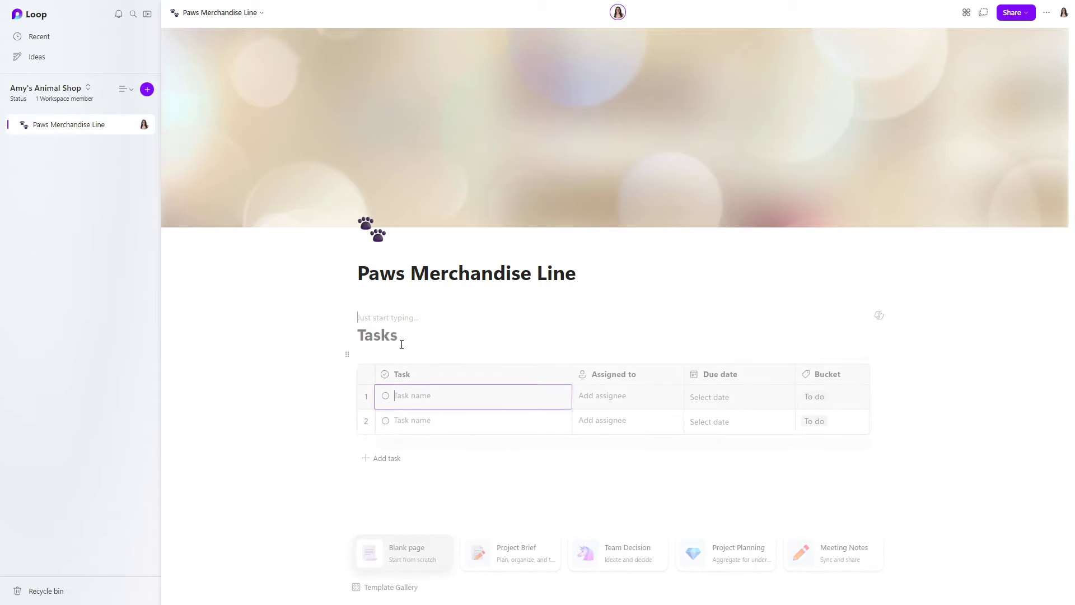
Step: Name the first task 'draft design for bandanas' and assign it to the suggested colleague
{"action": "type", "text": "draft design for bandanas"}
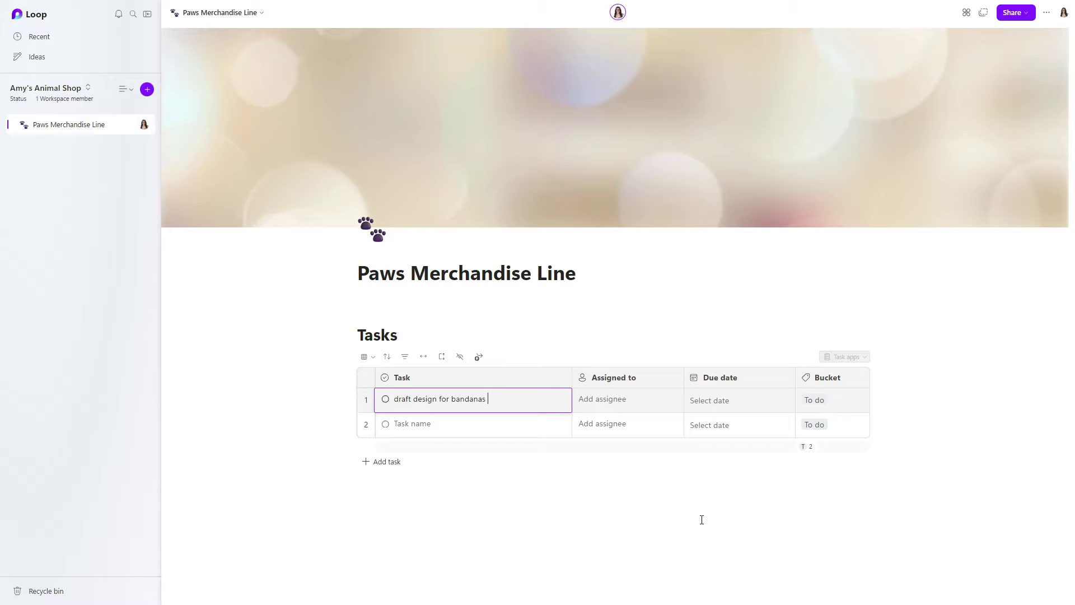
{"action": "key", "text": "Tab"}
{"action": "type", "text": "mike"}
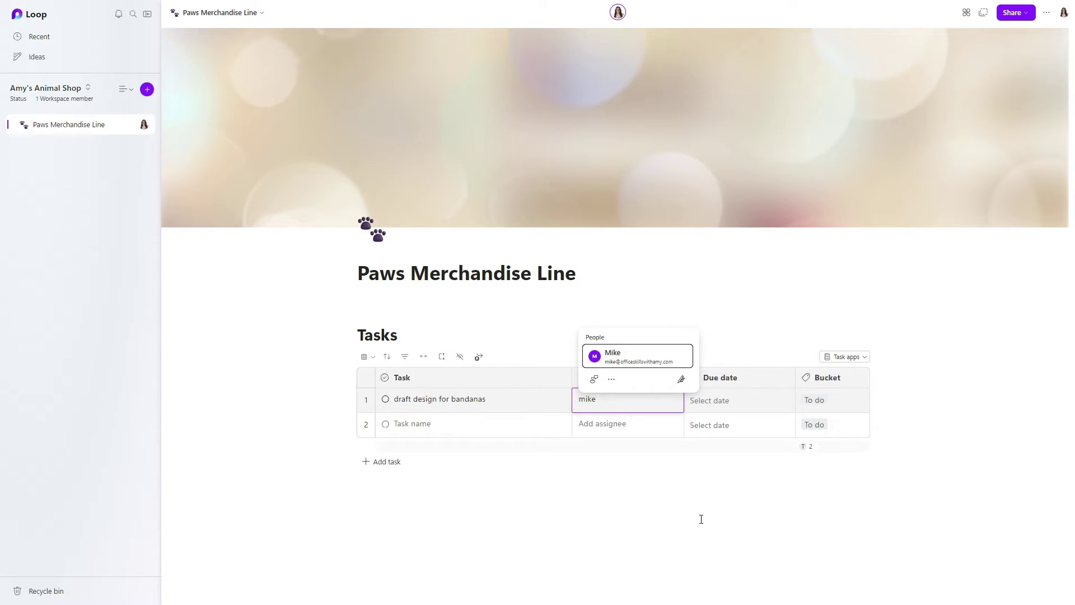
{"action": "left_click", "coordinate": [655, 366]}
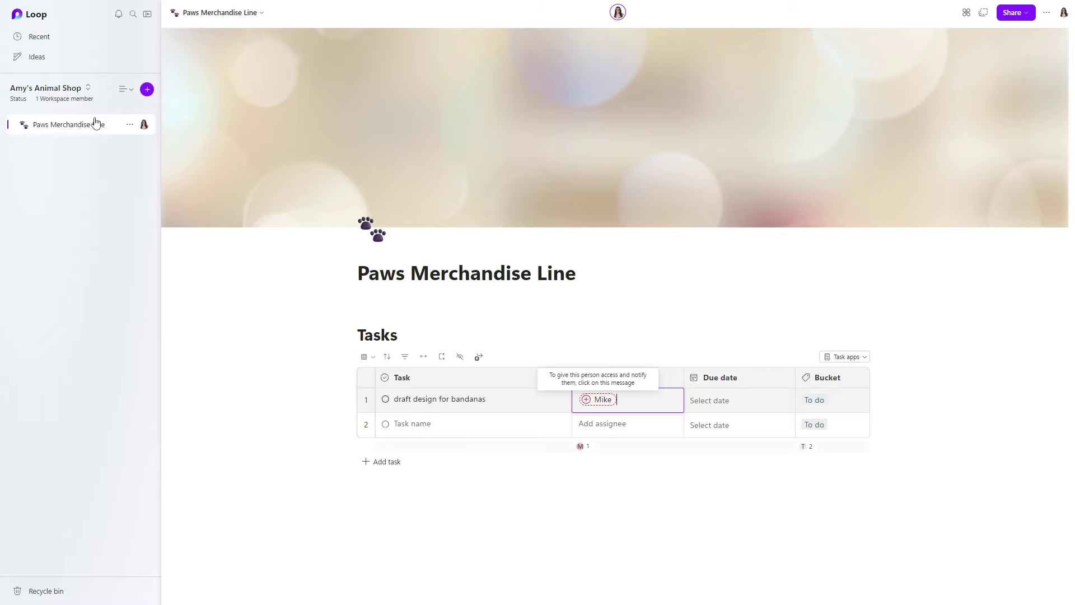
Step: Share the page with the first task's assignee via Share and notify, checking workspace members before and after
{"action": "left_click", "coordinate": [65, 104]}
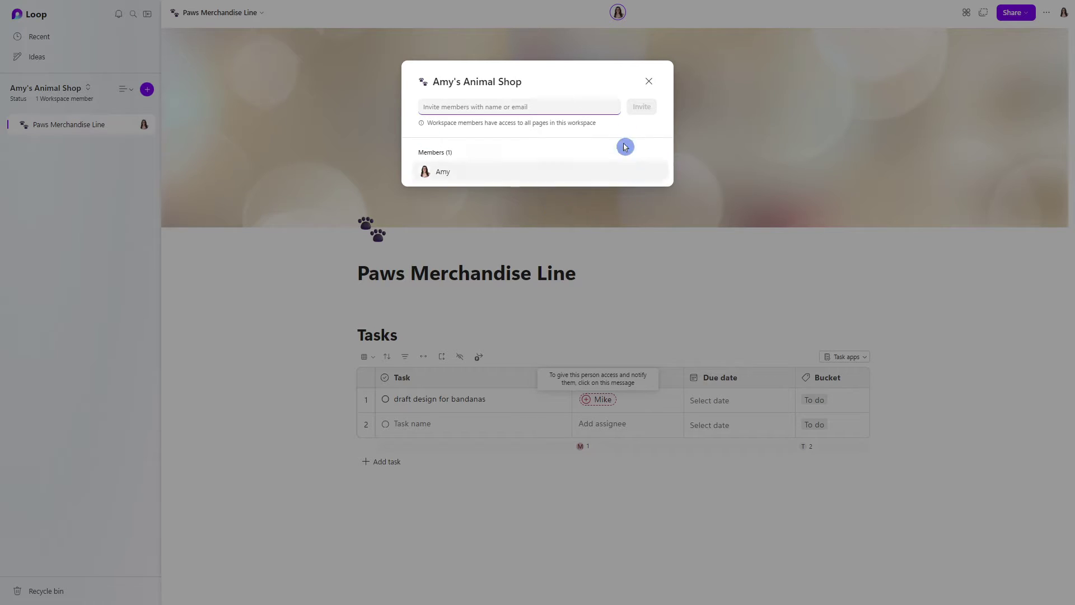
{"action": "left_click", "coordinate": [650, 81]}
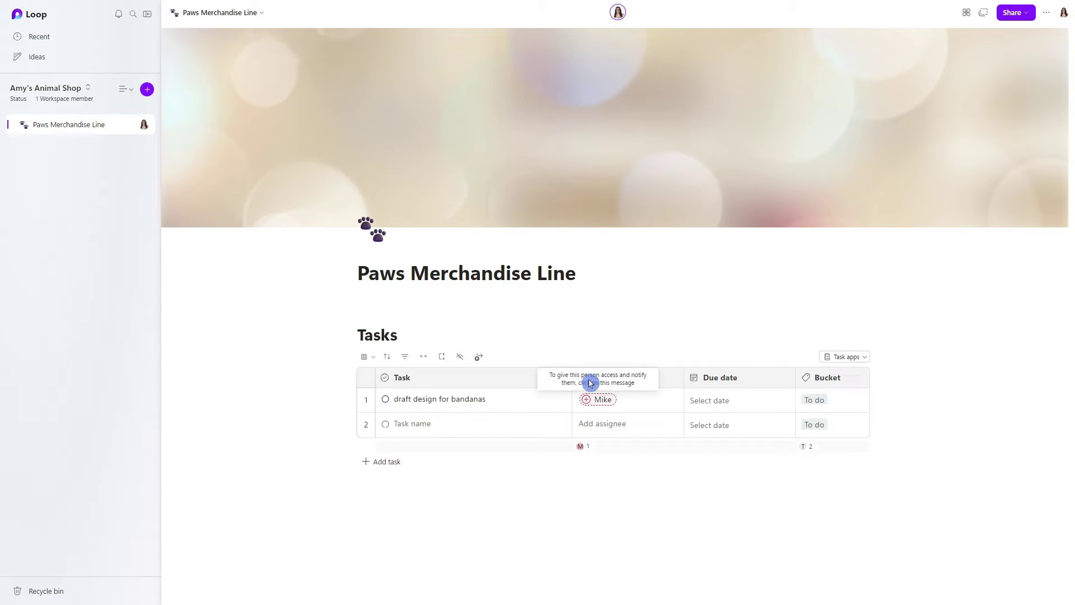
{"action": "left_click", "coordinate": [592, 401]}
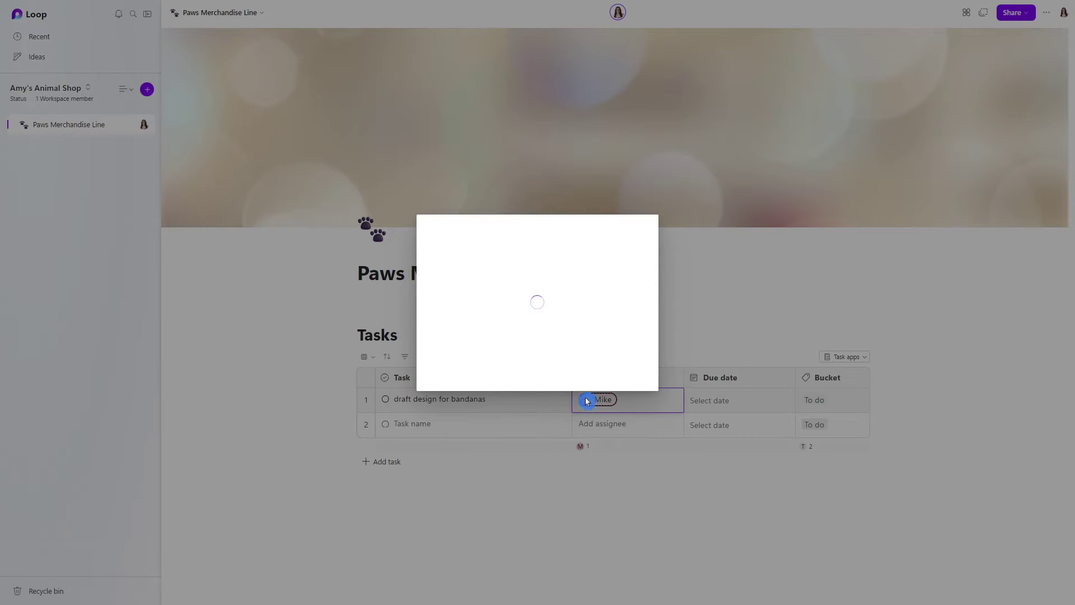
{"action": "left_click", "coordinate": [483, 335]}
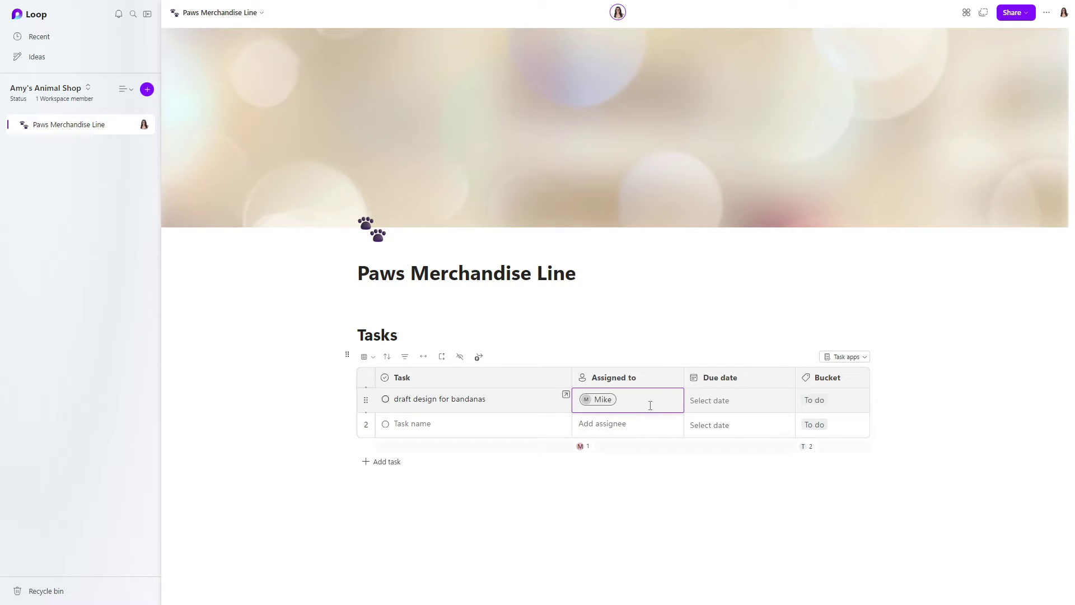
{"action": "left_click", "coordinate": [69, 102]}
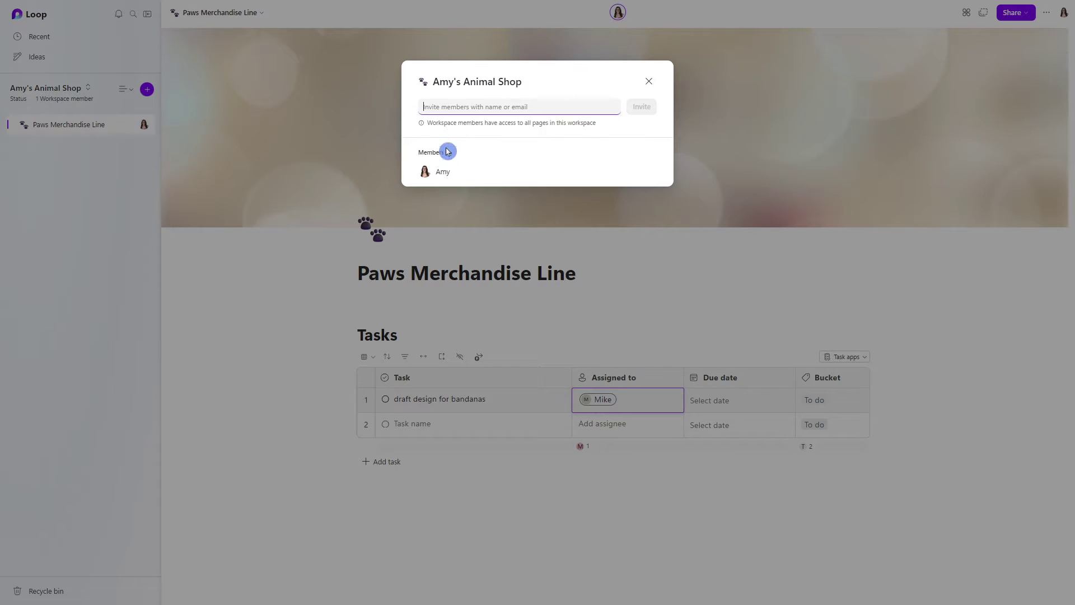
{"action": "left_click", "coordinate": [649, 82]}
Step: Set task one due May 20; add 'research trending colours this season', assigned, due May 19
{"action": "left_click", "coordinate": [709, 412]}
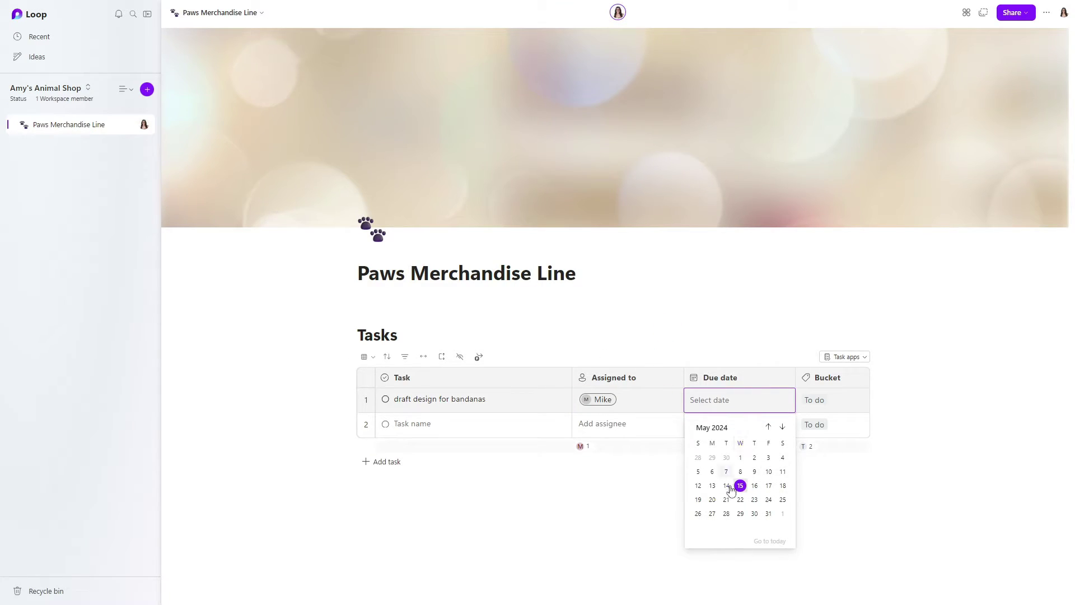
{"action": "left_click", "coordinate": [717, 500]}
{"action": "left_click", "coordinate": [461, 427]}
{"action": "type", "text": "research trending colours this season"}
{"action": "key", "text": "Tab"}
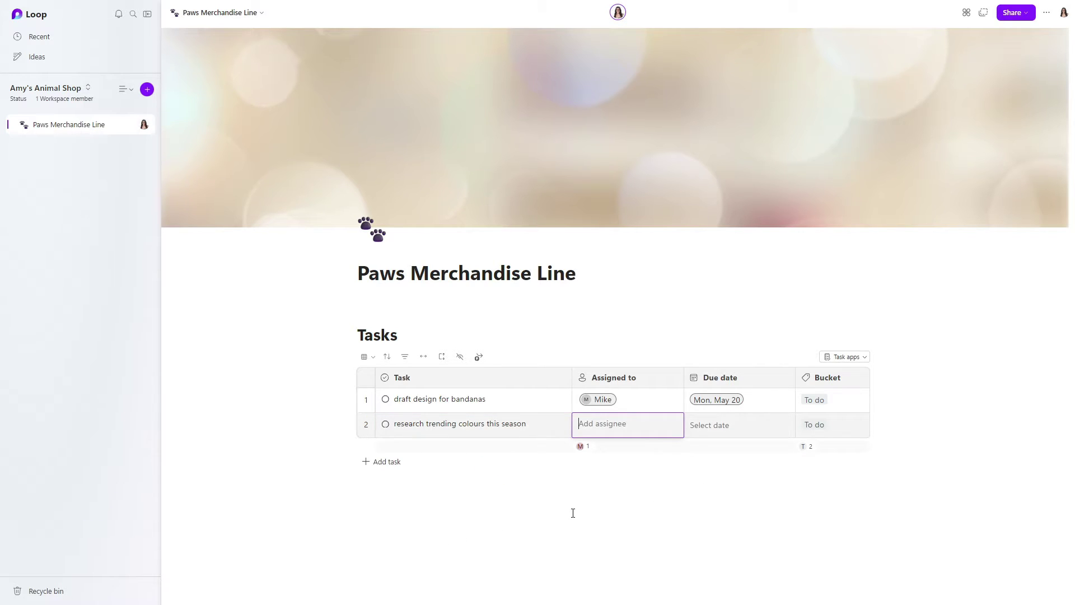
{"action": "type", "text": "amy"}
{"action": "key", "text": "Return"}
{"action": "key", "text": "Tab"}
{"action": "left_click", "coordinate": [700, 526]}
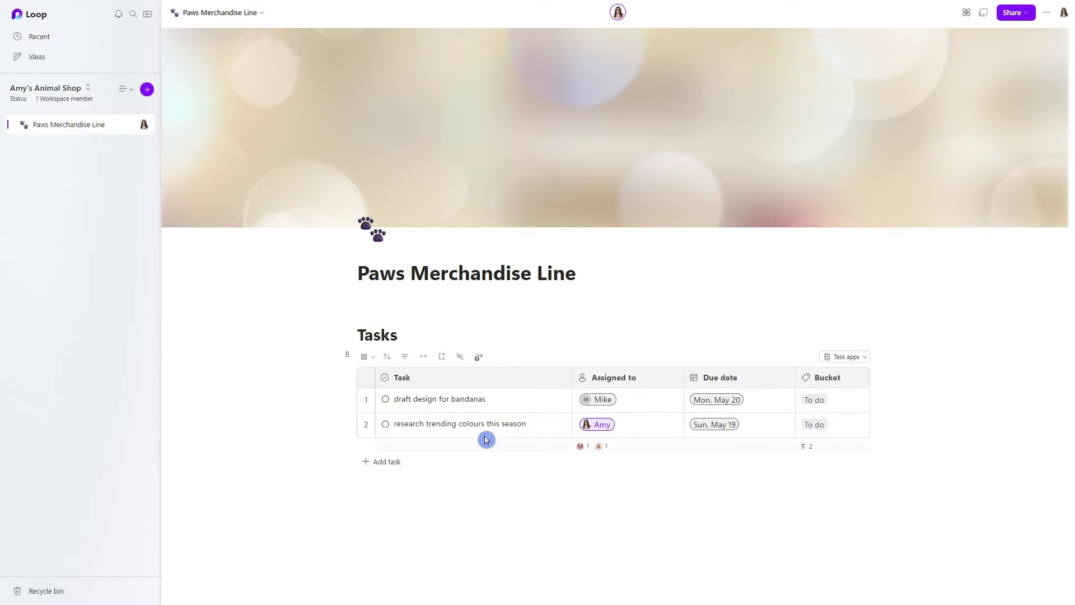
Step: Convert the Tasks table into a Loop component and copy it to the clipboard
{"action": "left_click", "coordinate": [349, 356]}
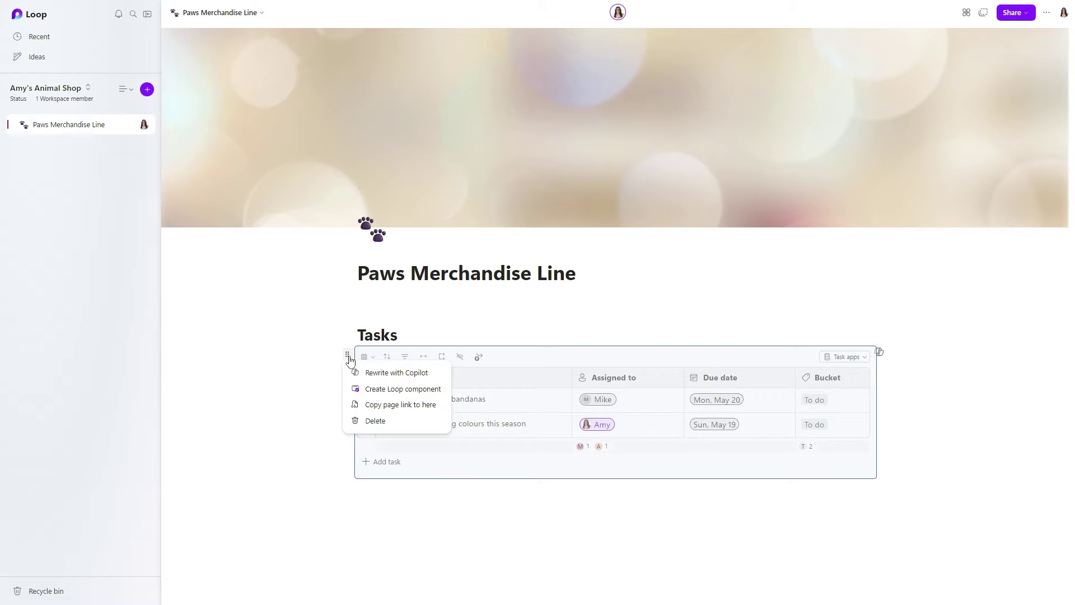
{"action": "left_click", "coordinate": [394, 388]}
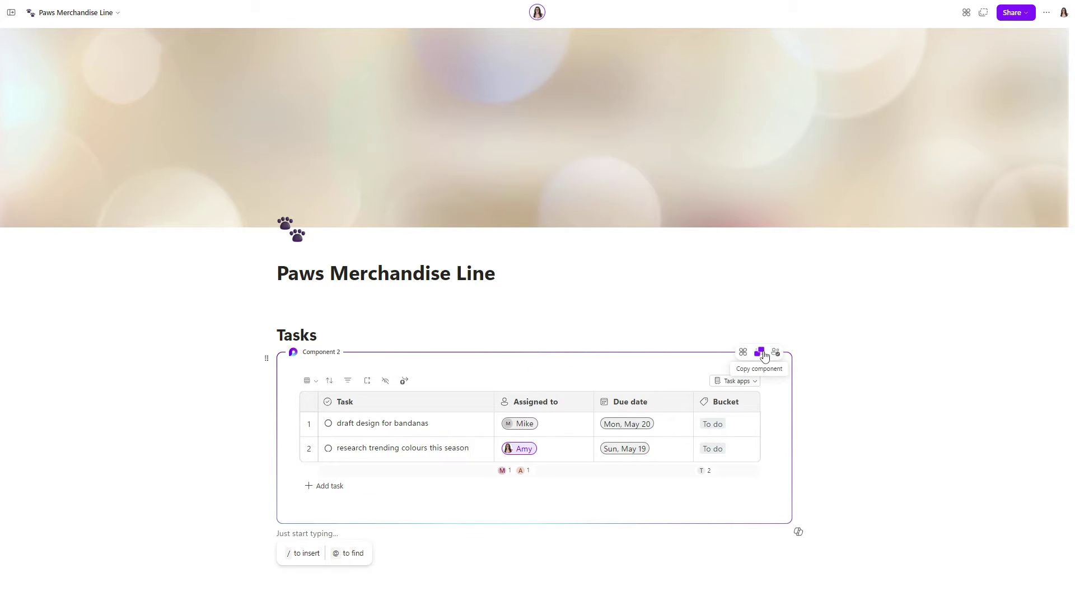
{"action": "left_click", "coordinate": [760, 353]}
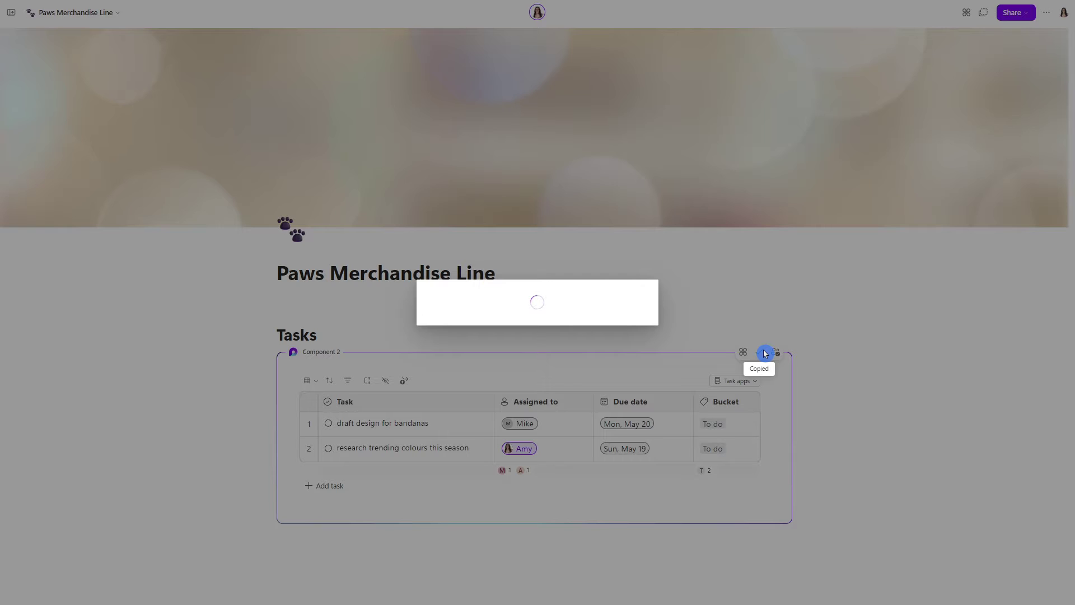
{"action": "left_click", "coordinate": [646, 297]}
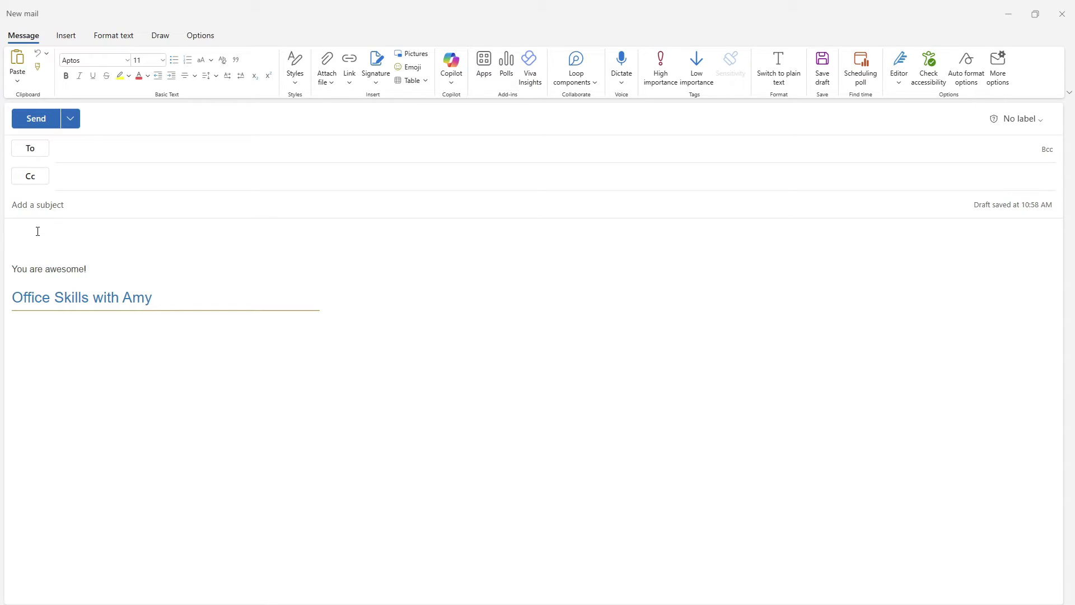
Step: Paste the task list into the Outlook mail and check off 'draft design for bandanas'
{"action": "key", "text": "ctrl+v"}
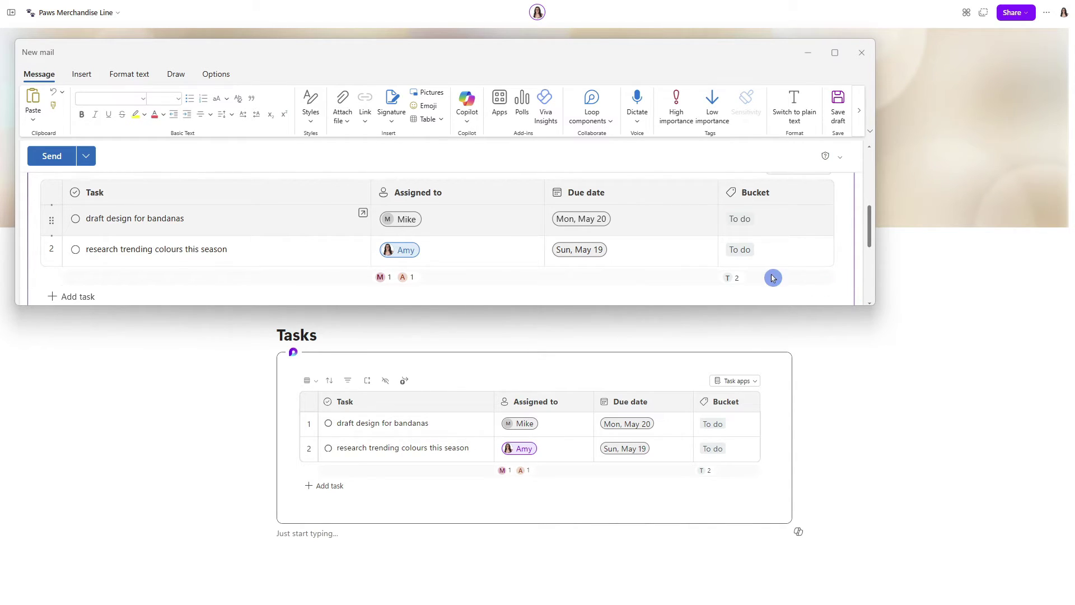
{"action": "left_click", "coordinate": [76, 220]}
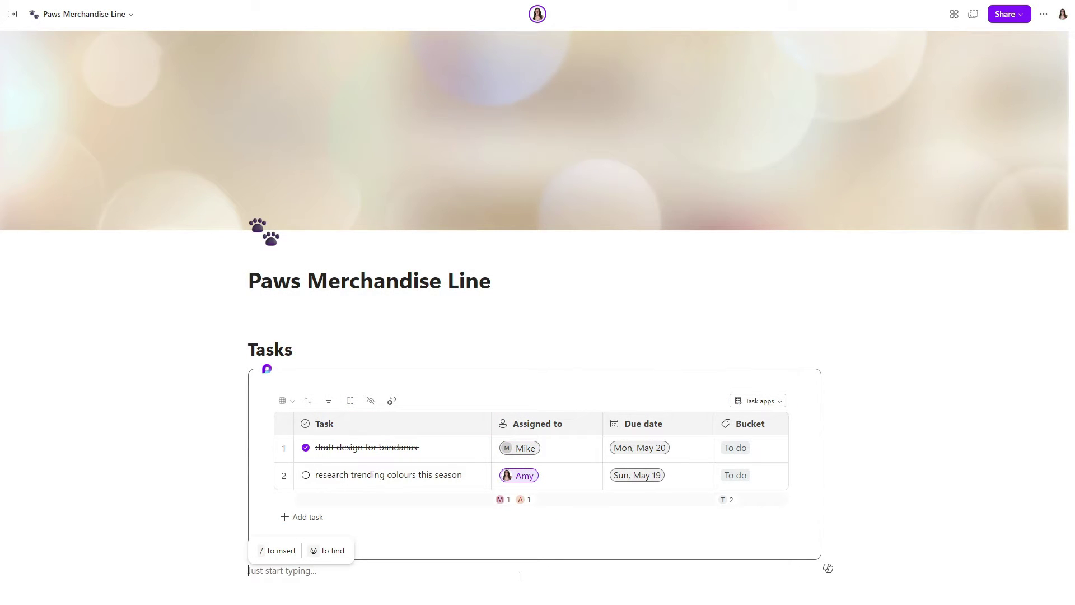
Step: Select the task list component and open its Task apps dropdown for Planner or To Do
{"action": "left_click", "coordinate": [489, 518]}
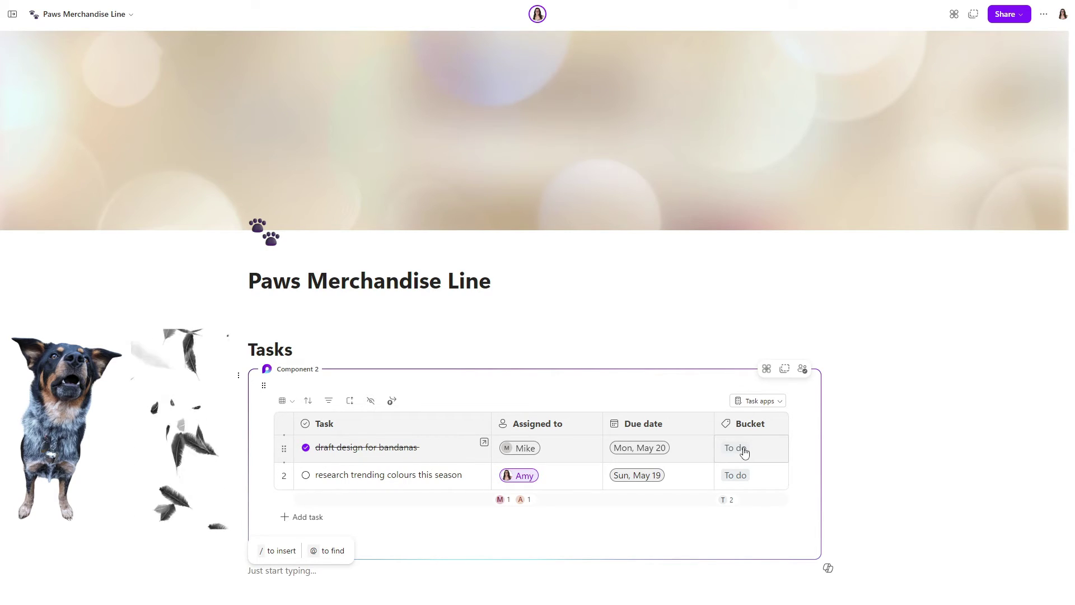
{"action": "left_click", "coordinate": [778, 404]}
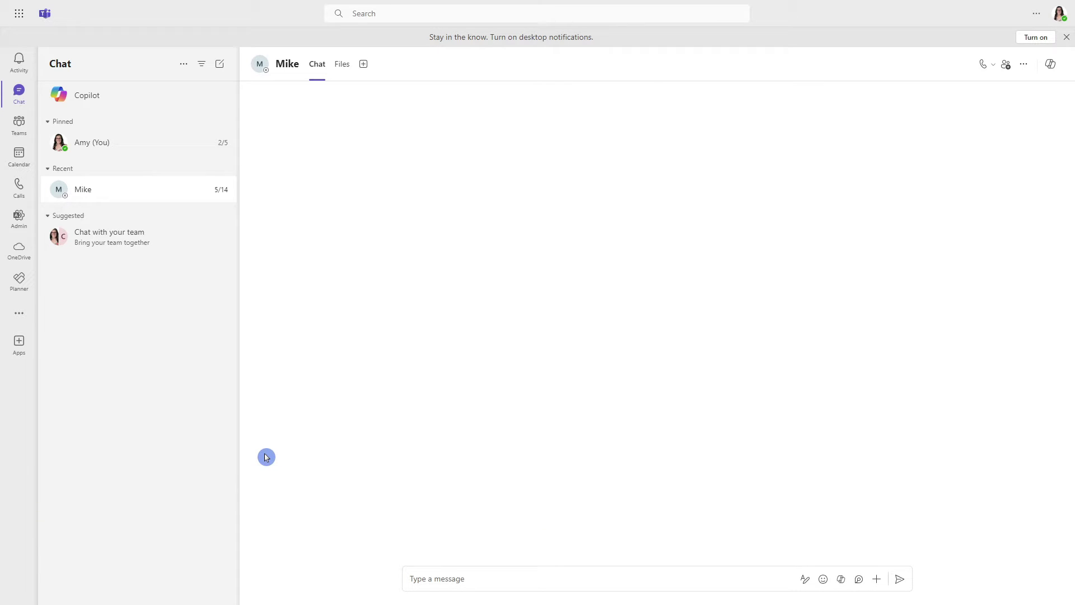
Step: Add a Loop Task list component to the Teams chat message
{"action": "left_click", "coordinate": [861, 584]}
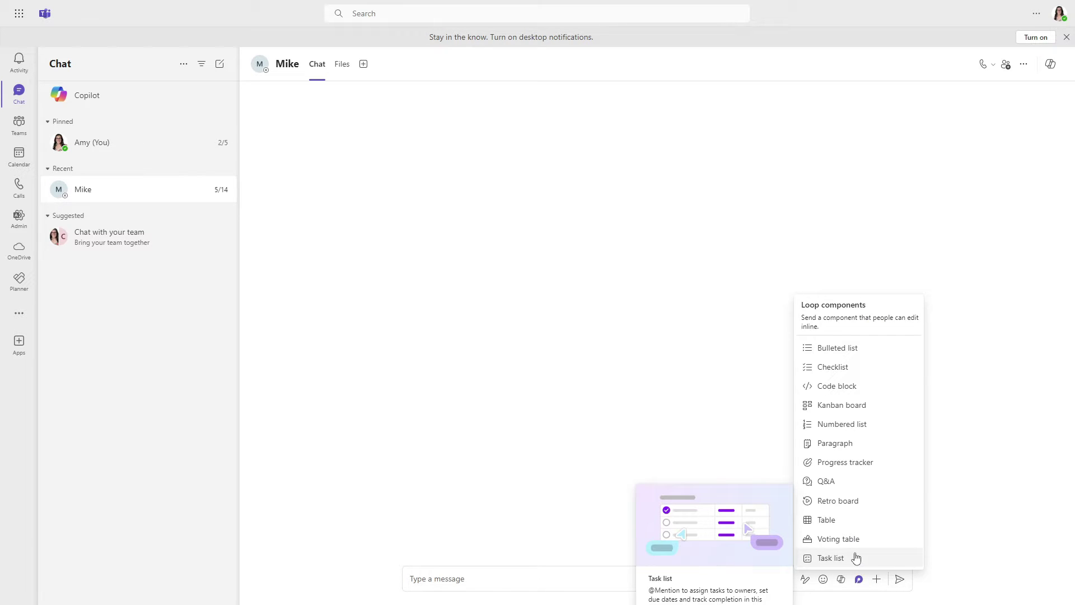
{"action": "left_click", "coordinate": [855, 556]}
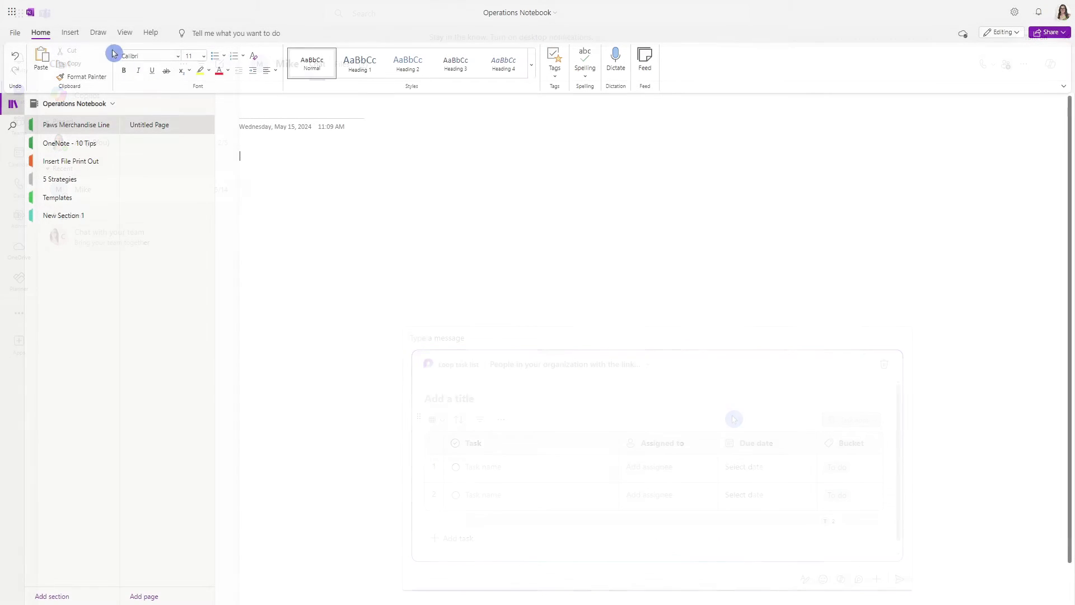
Step: Insert a Loop Task List from Insert > Loop Components onto the OneNote page
{"action": "left_click", "coordinate": [70, 33]}
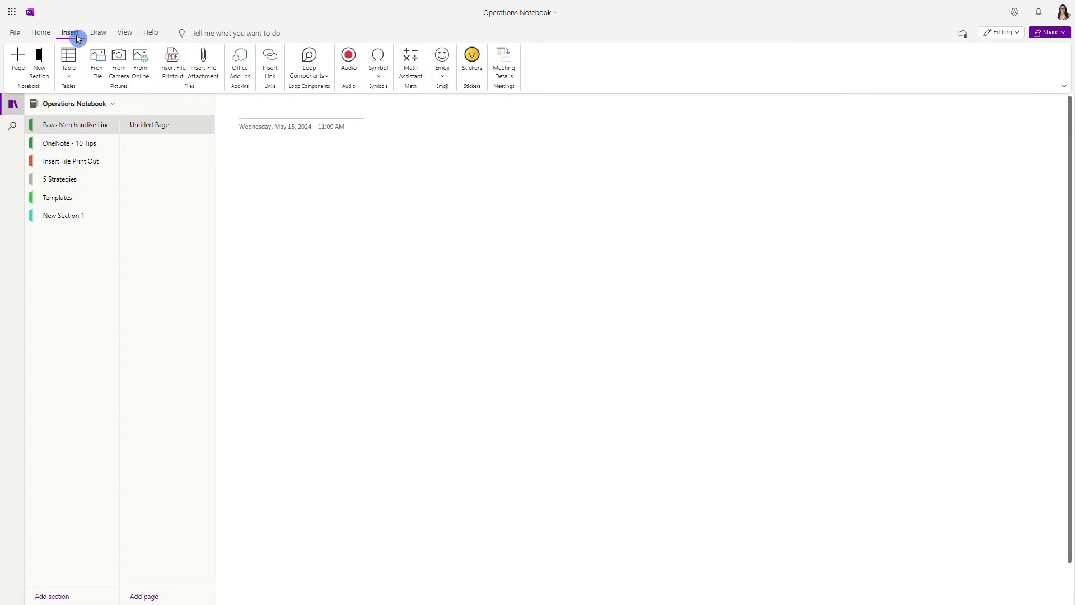
{"action": "left_click", "coordinate": [325, 76]}
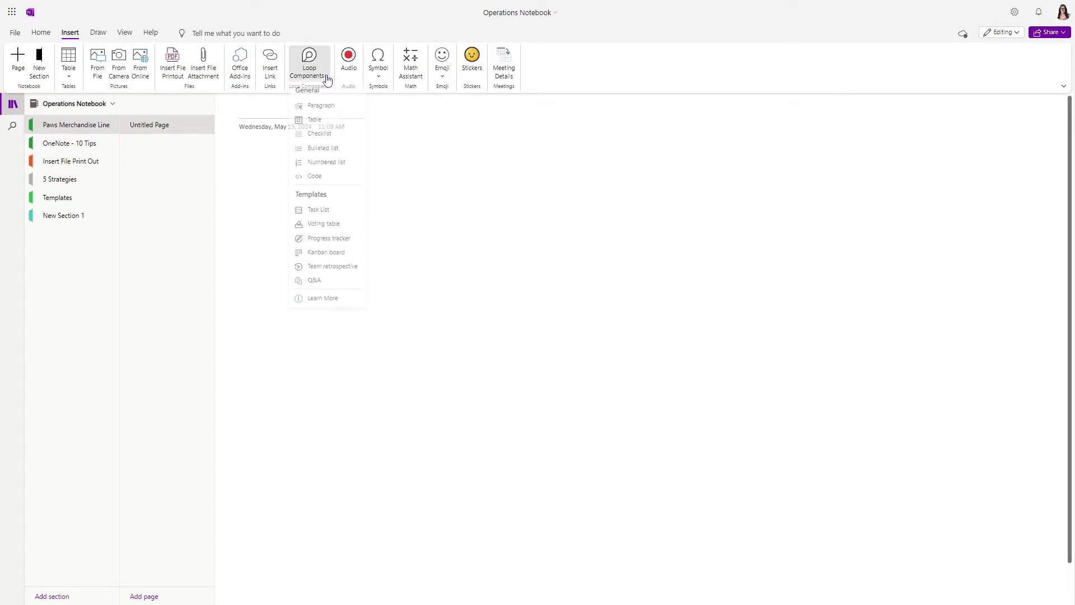
{"action": "left_click", "coordinate": [338, 216]}
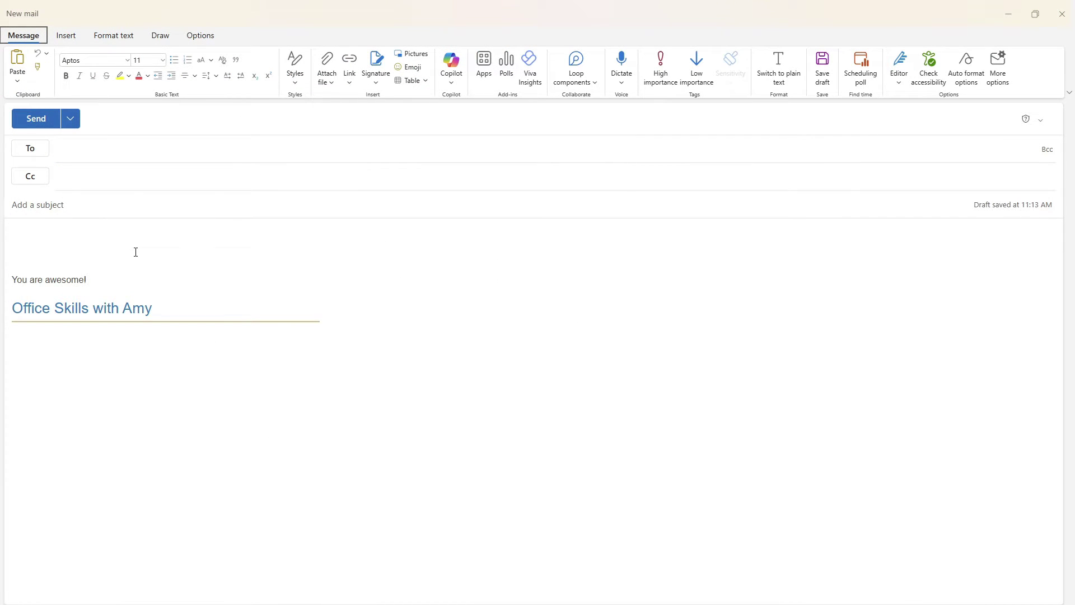
Step: Insert a Loop task list at the top of the mail and title it 'Outlook Merch Plan'
{"action": "left_click", "coordinate": [65, 235]}
{"action": "left_click", "coordinate": [591, 85]}
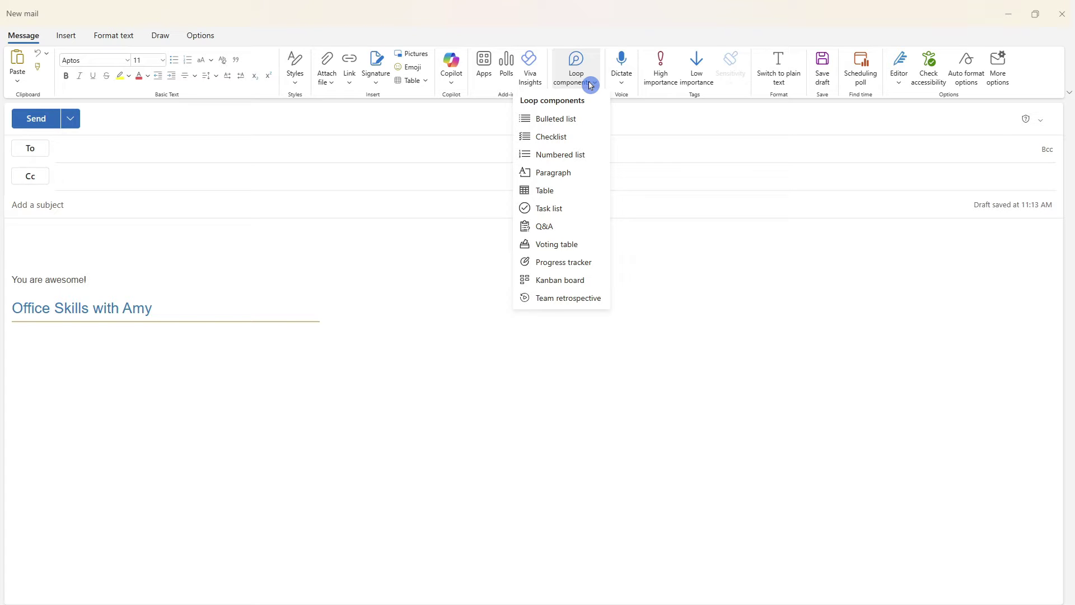
{"action": "left_click", "coordinate": [570, 209]}
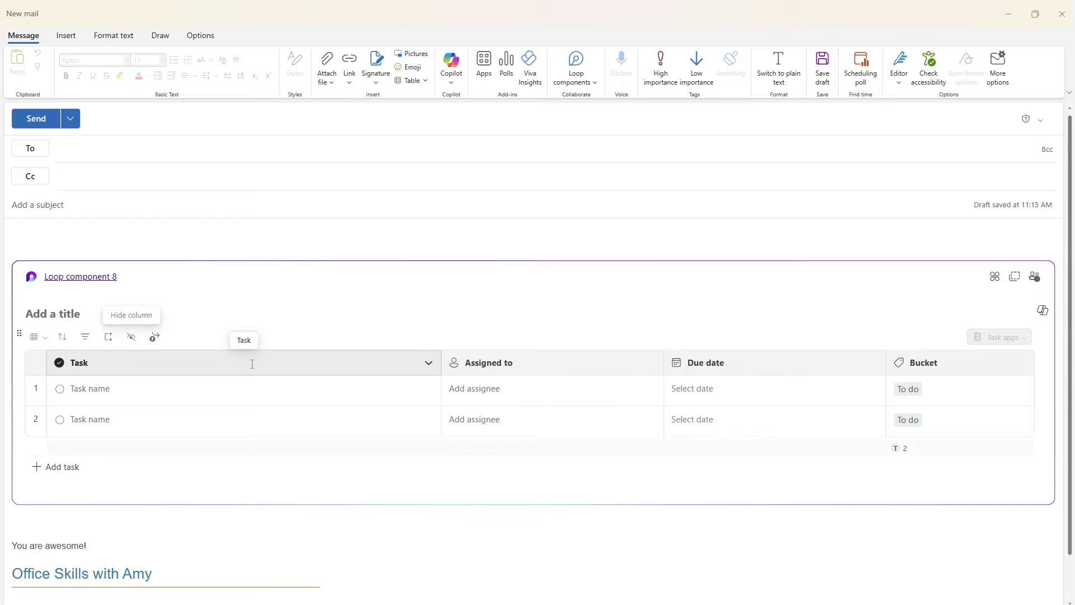
{"action": "type", "text": "Outlook Merch Plan"}
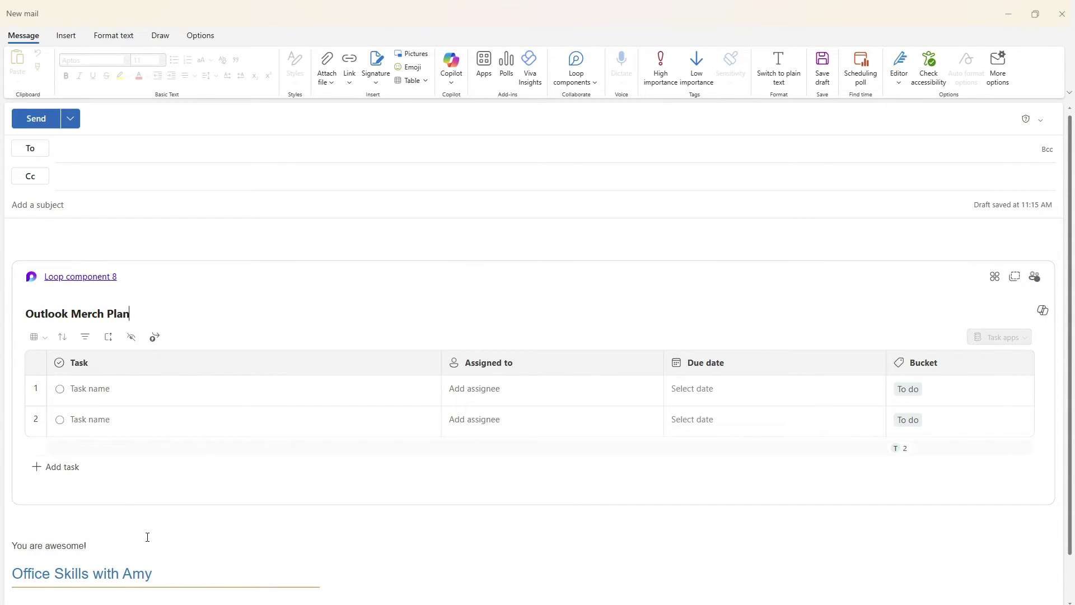
{"action": "left_click", "coordinate": [30, 576]}
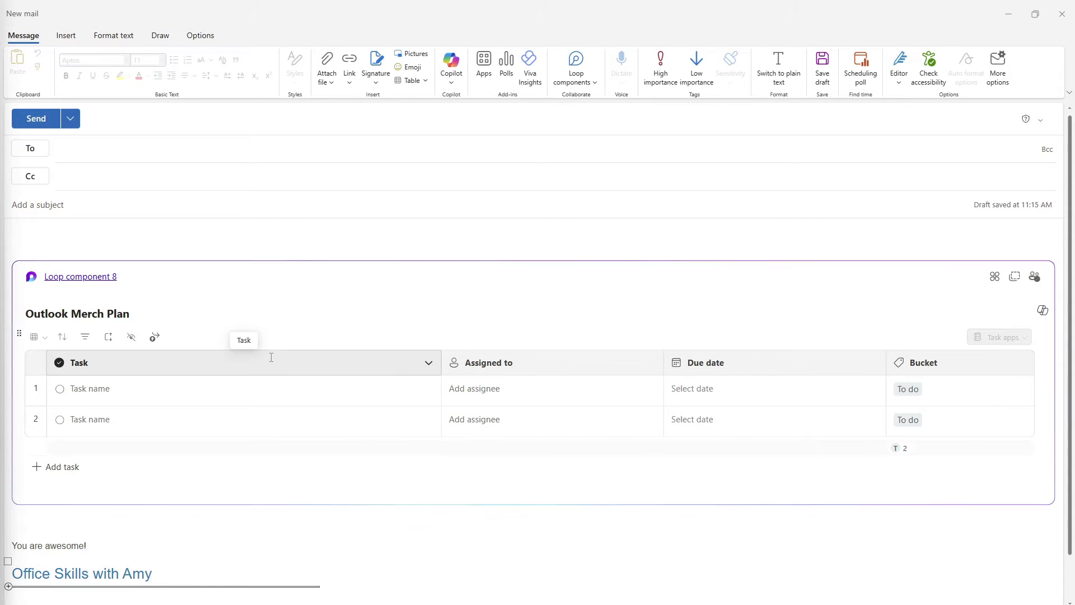
Step: Add task 'Outlook draft design for bandanas', assigned to the suggested colleague, due Wed, May 22
{"action": "left_click", "coordinate": [195, 387]}
{"action": "type", "text": "Outlook draft design for bandanas"}
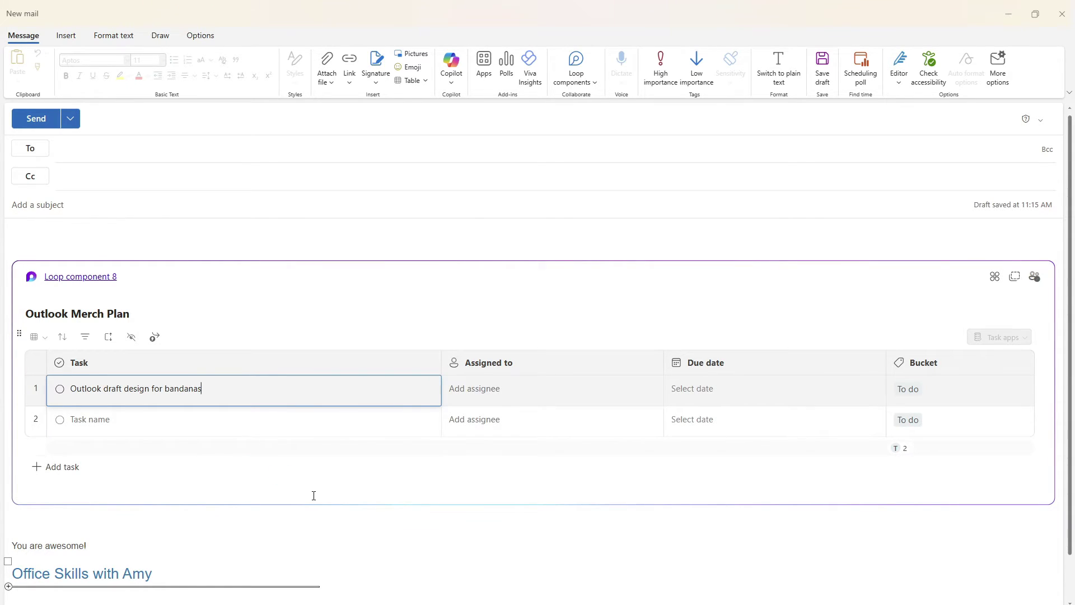
{"action": "key", "text": "Tab"}
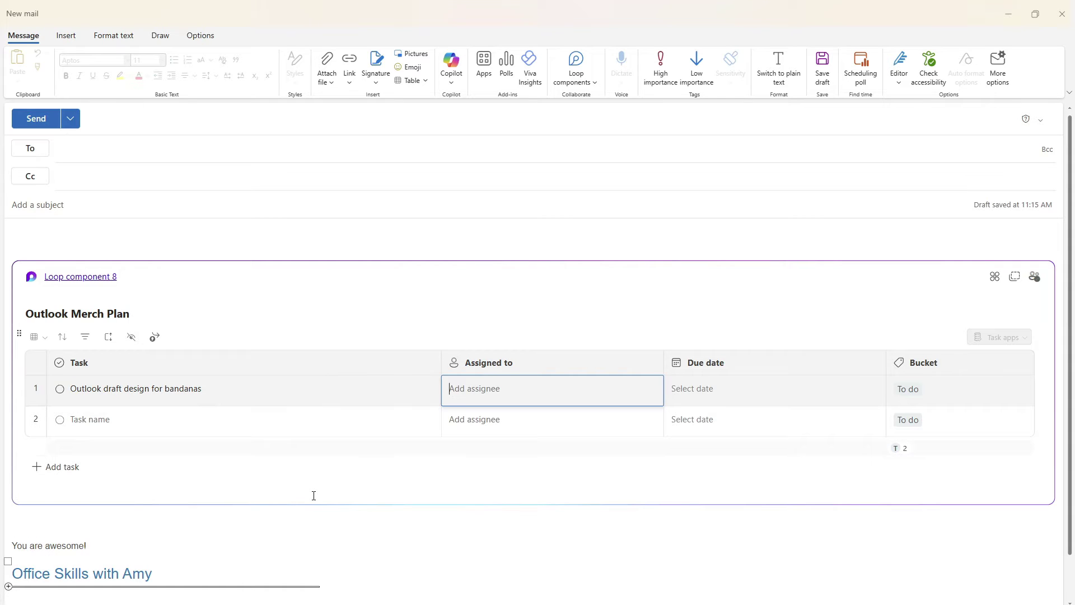
{"action": "type", "text": "mike"}
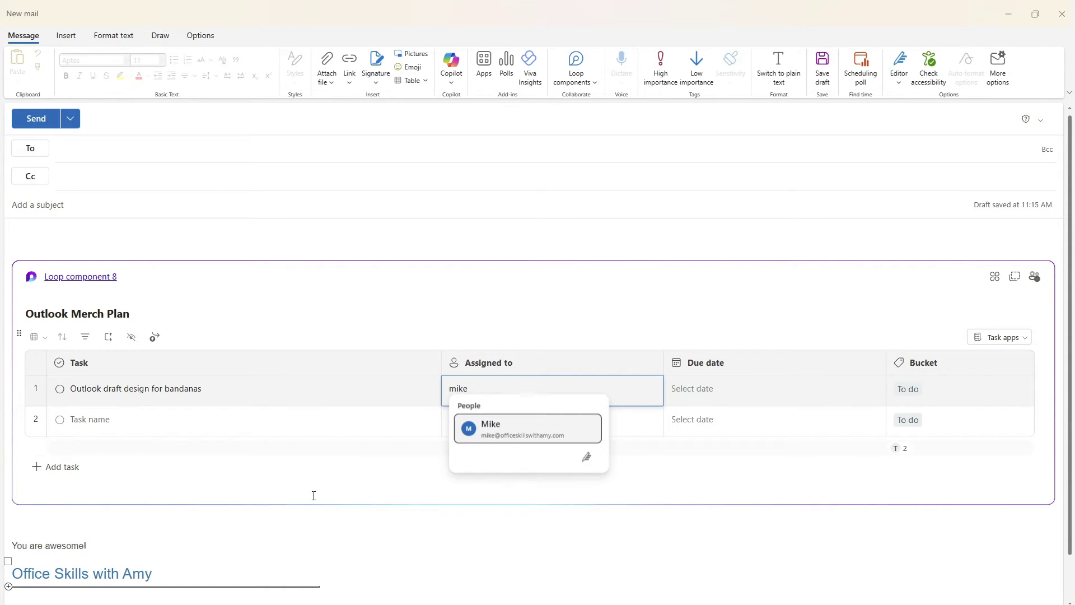
{"action": "key", "text": "Return"}
{"action": "key", "text": "Tab"}
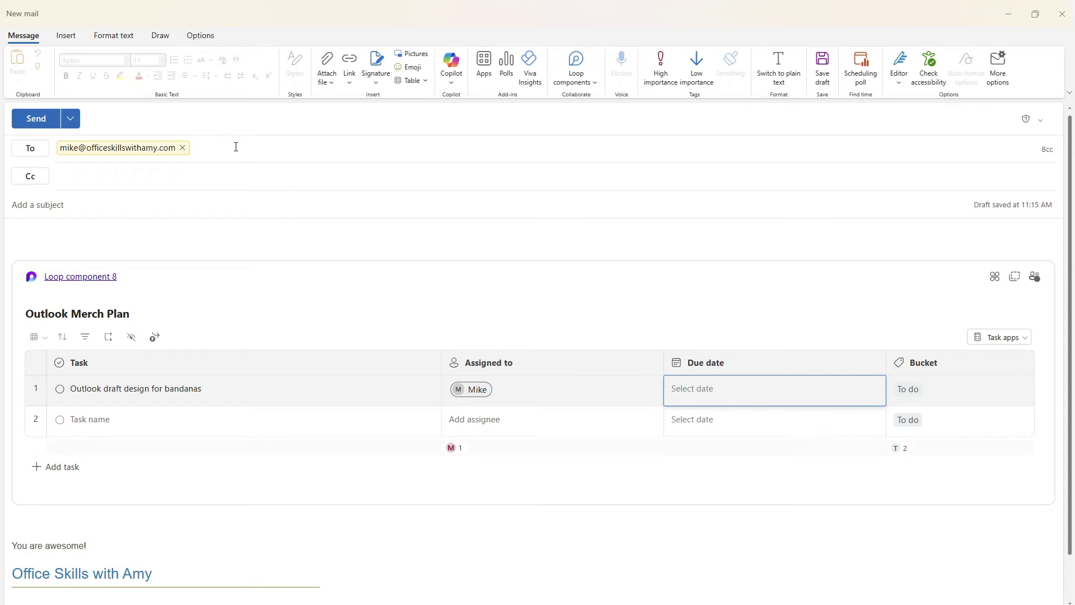
{"action": "left_click", "coordinate": [708, 395]}
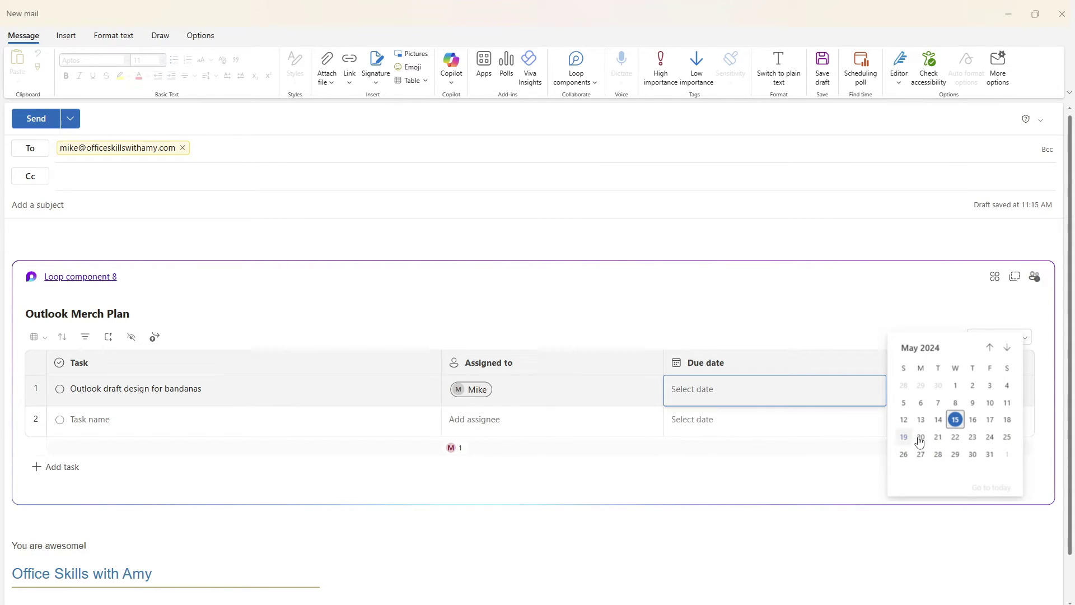
{"action": "left_click", "coordinate": [955, 436]}
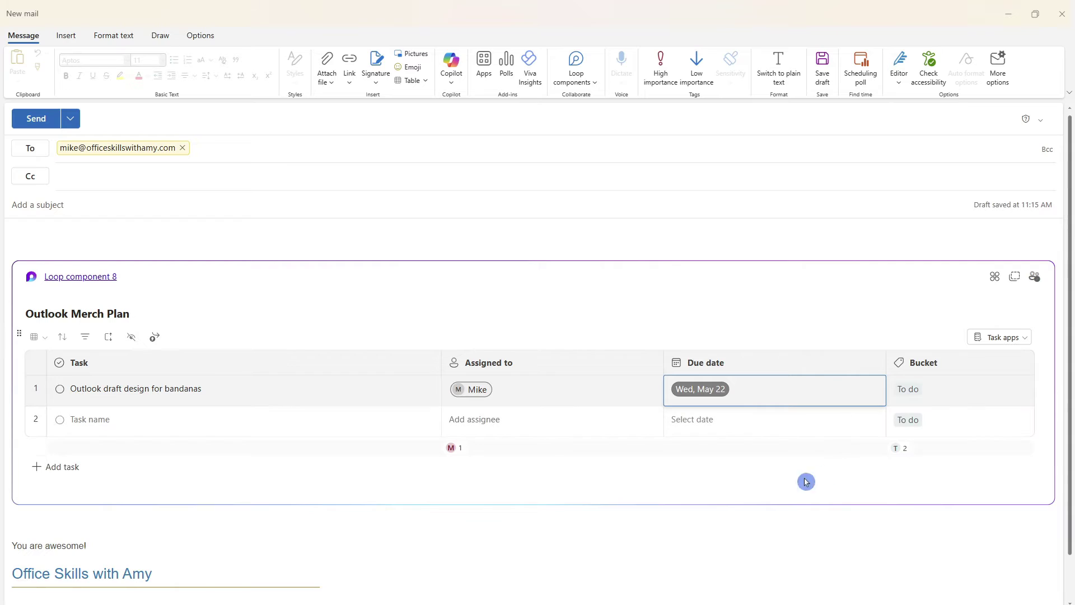
{"action": "left_click", "coordinate": [653, 540]}
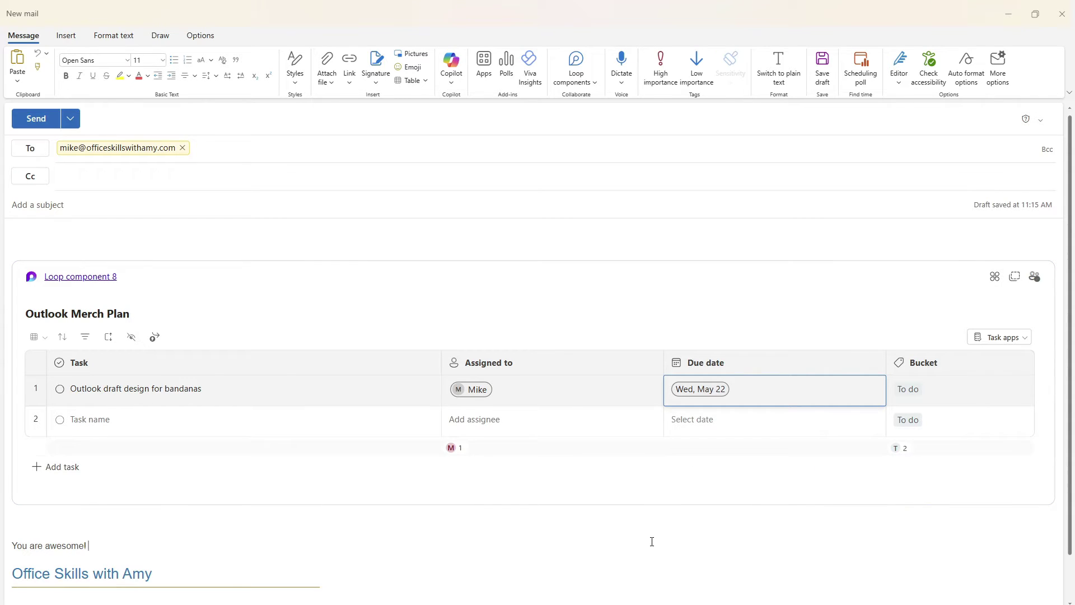
{"action": "left_click", "coordinate": [245, 246]}
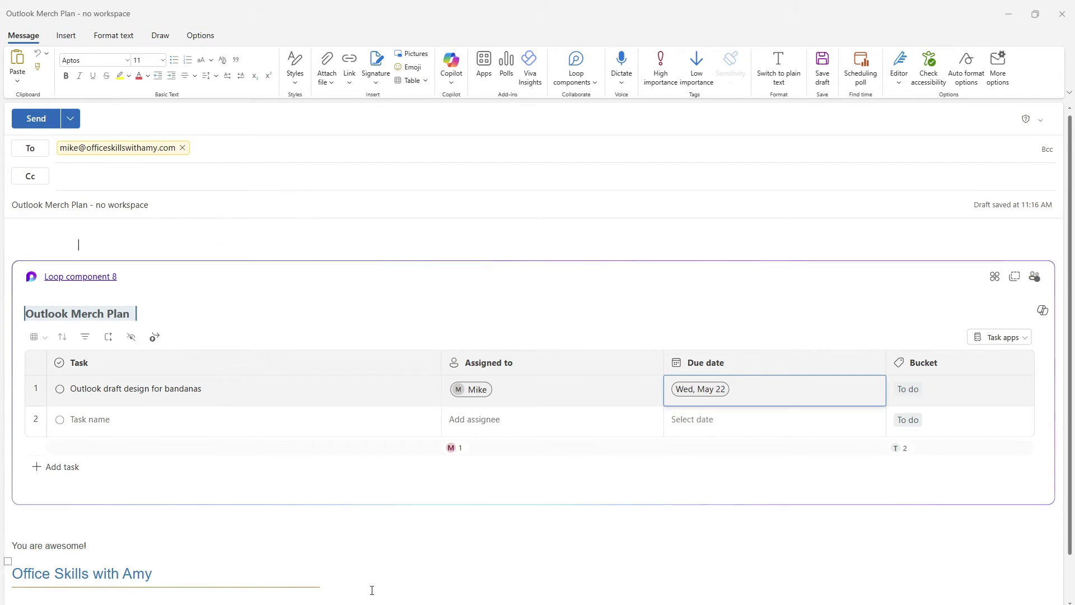
{"action": "left_click", "coordinate": [653, 284]}
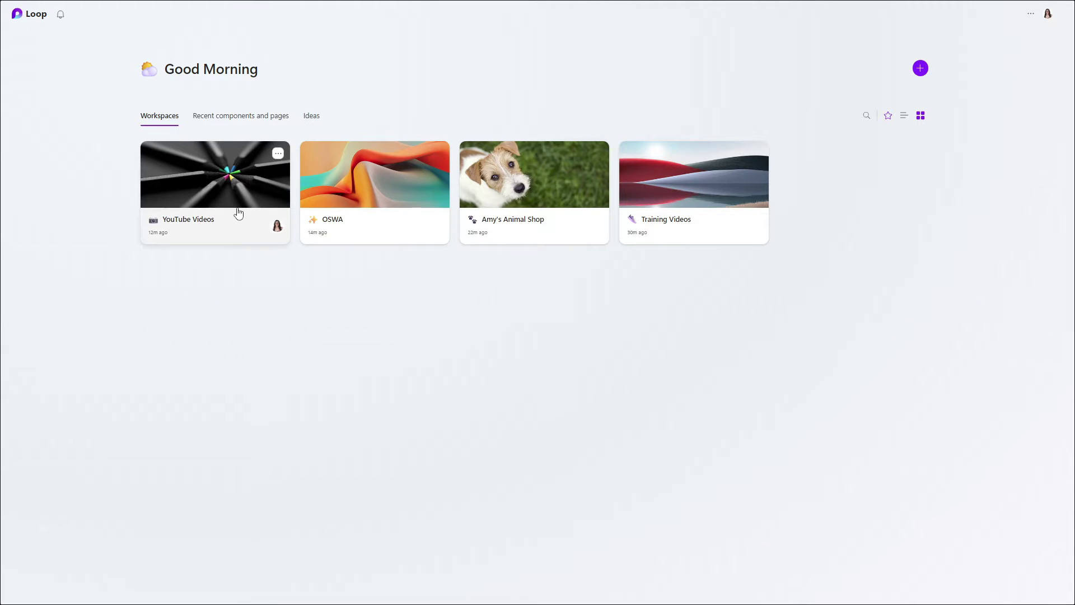
Step: Open Loop component 8, holding the Outlook Merch Plan task list, from Loop's Recent list
{"action": "left_click", "coordinate": [468, 363]}
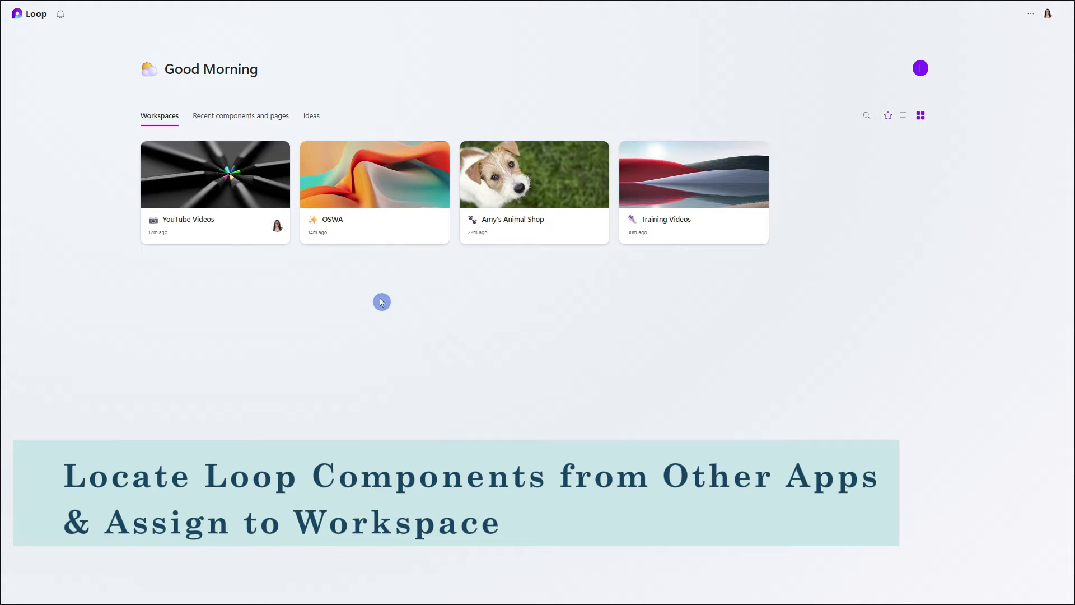
{"action": "left_click", "coordinate": [269, 118]}
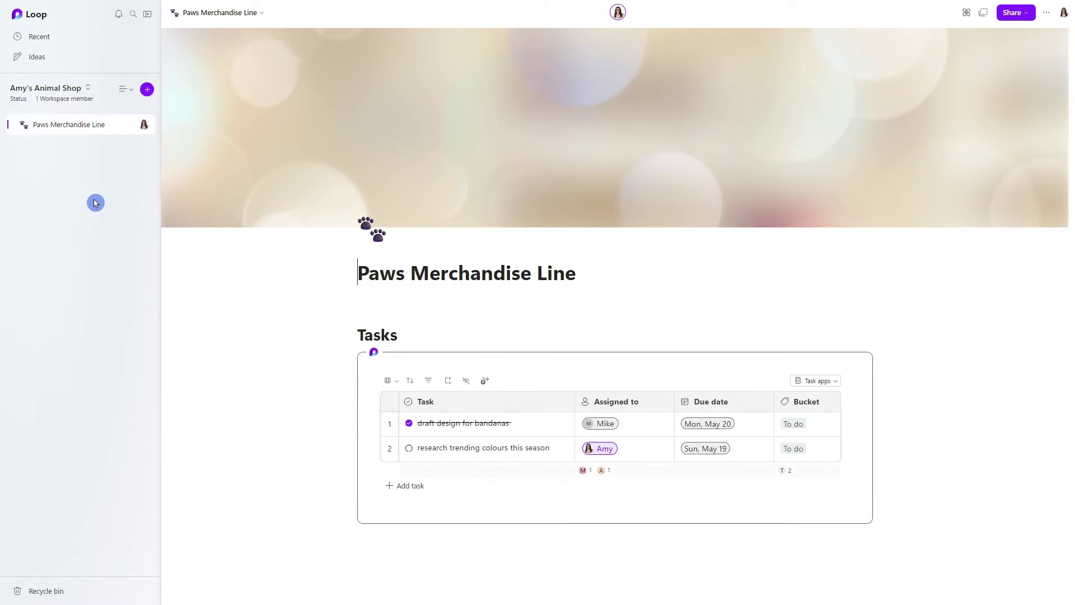
{"action": "left_click", "coordinate": [47, 40]}
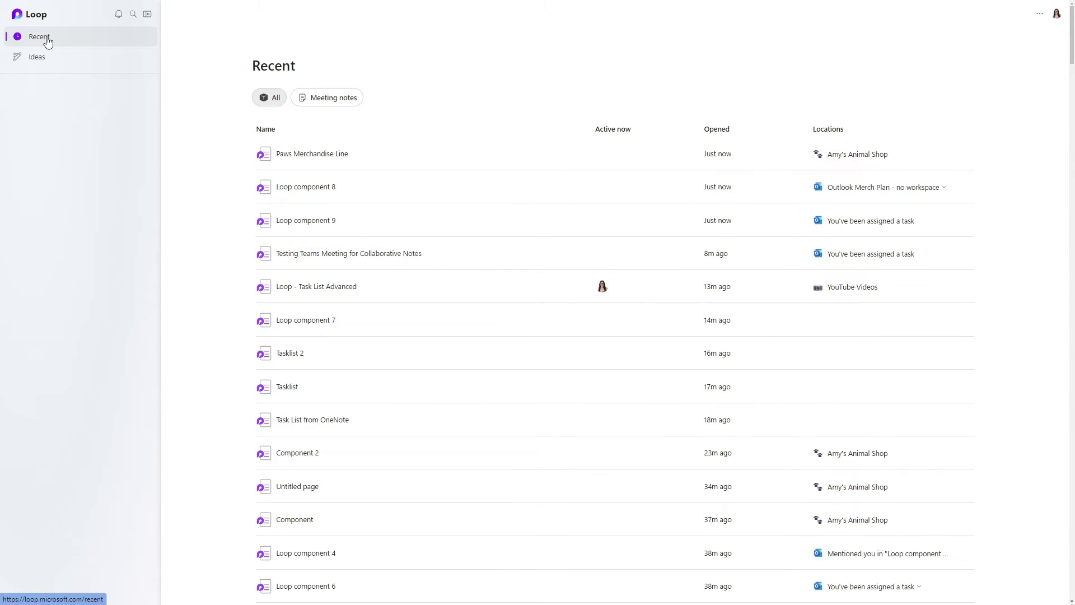
{"action": "left_click", "coordinate": [80, 98]}
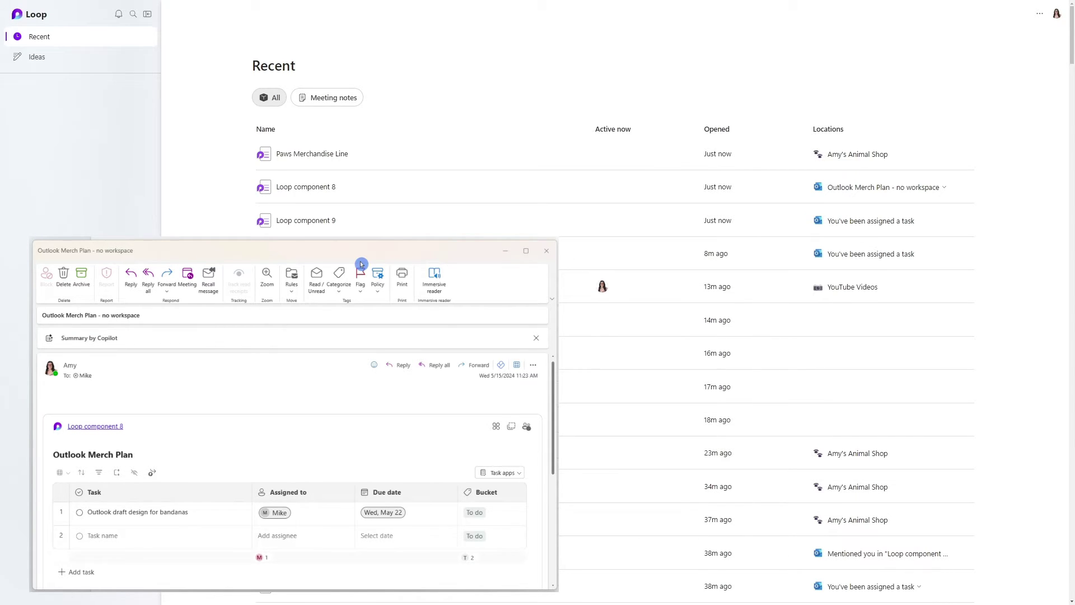
{"action": "left_click", "coordinate": [991, 319]}
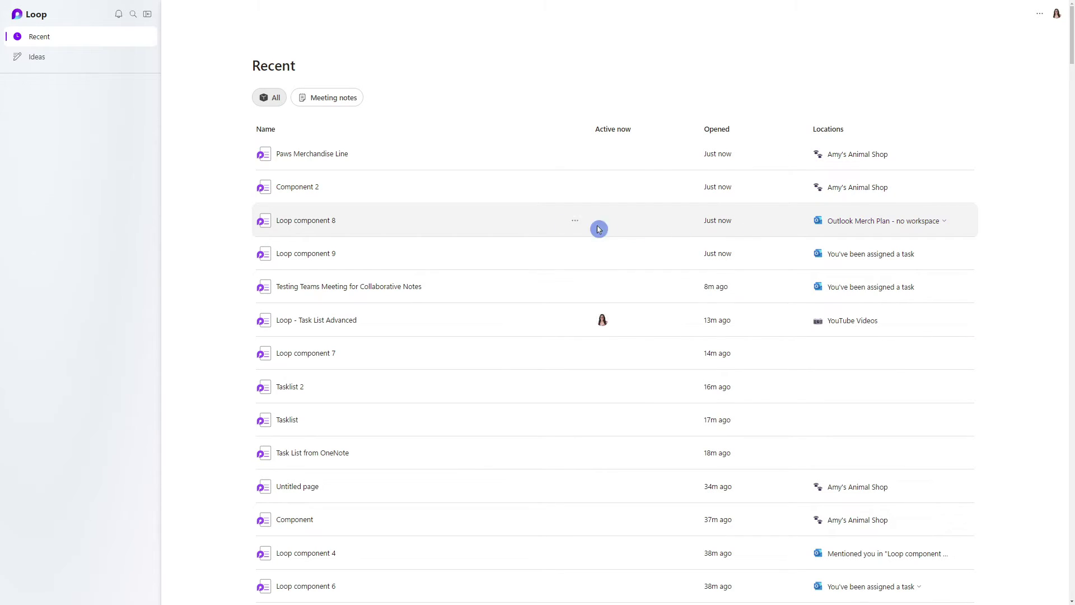
{"action": "left_click", "coordinate": [306, 222]}
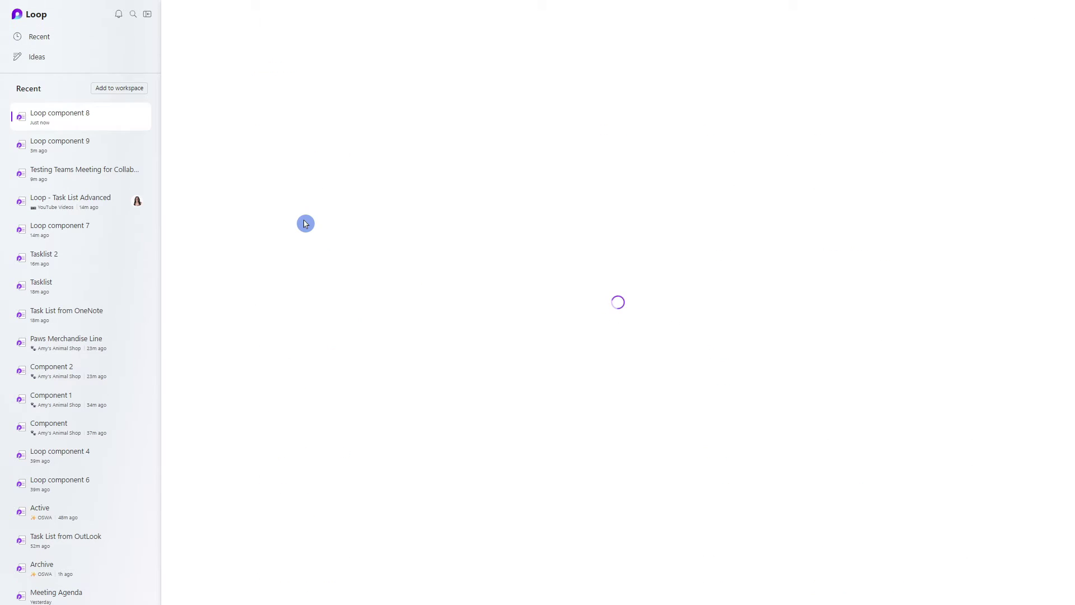
Step: Use Add to workspace to place Loop component 8 in the animal shop workspace
{"action": "left_click", "coordinate": [137, 89]}
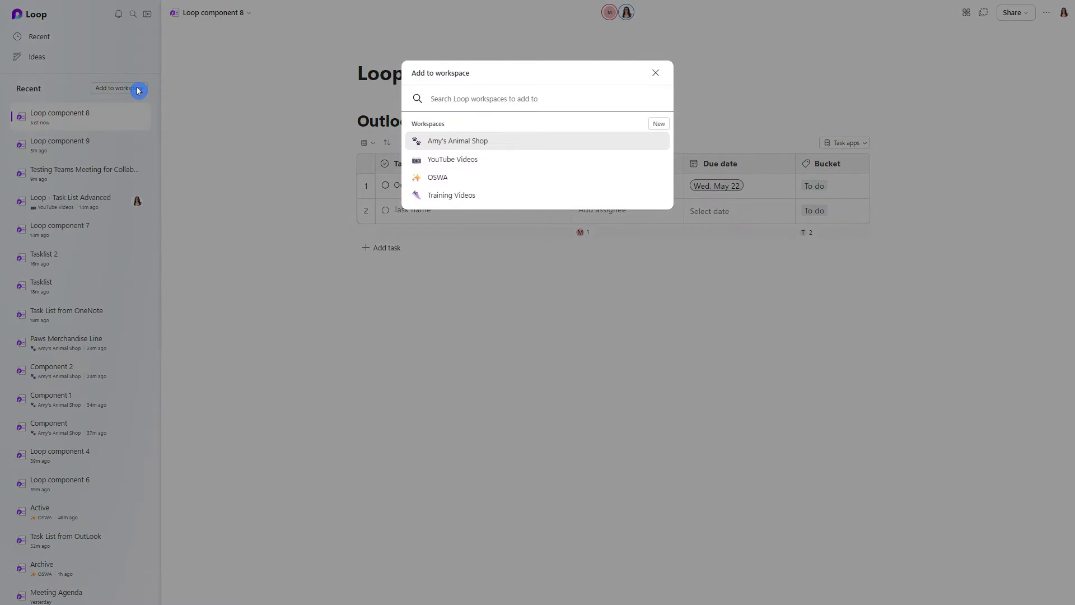
{"action": "left_click", "coordinate": [522, 148]}
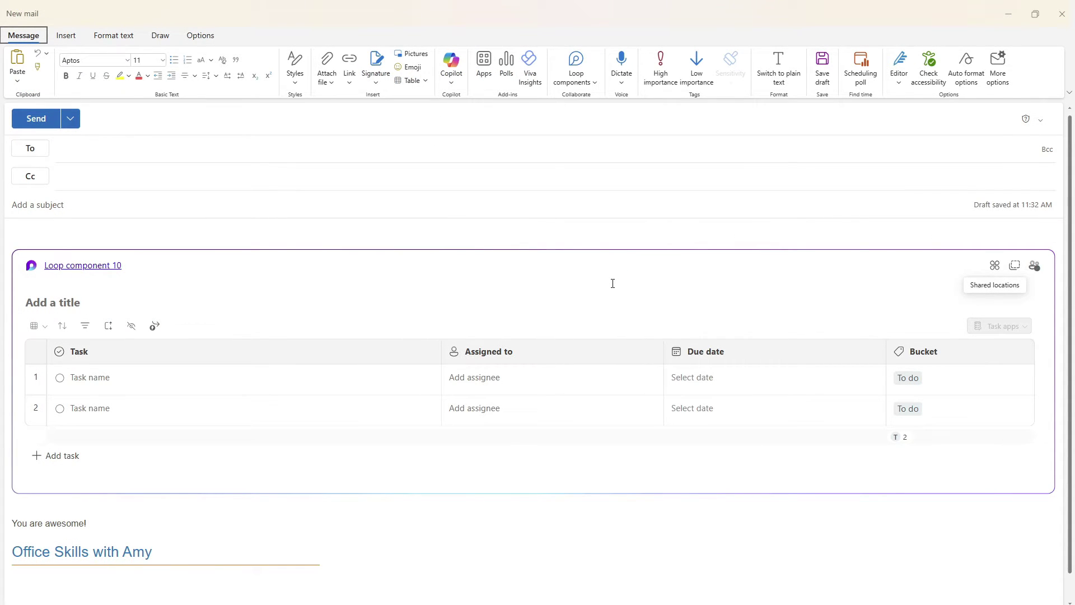
Step: From the Loop component 10 Shared locations menu, choose Add to Loop workspace
{"action": "left_click", "coordinate": [996, 270]}
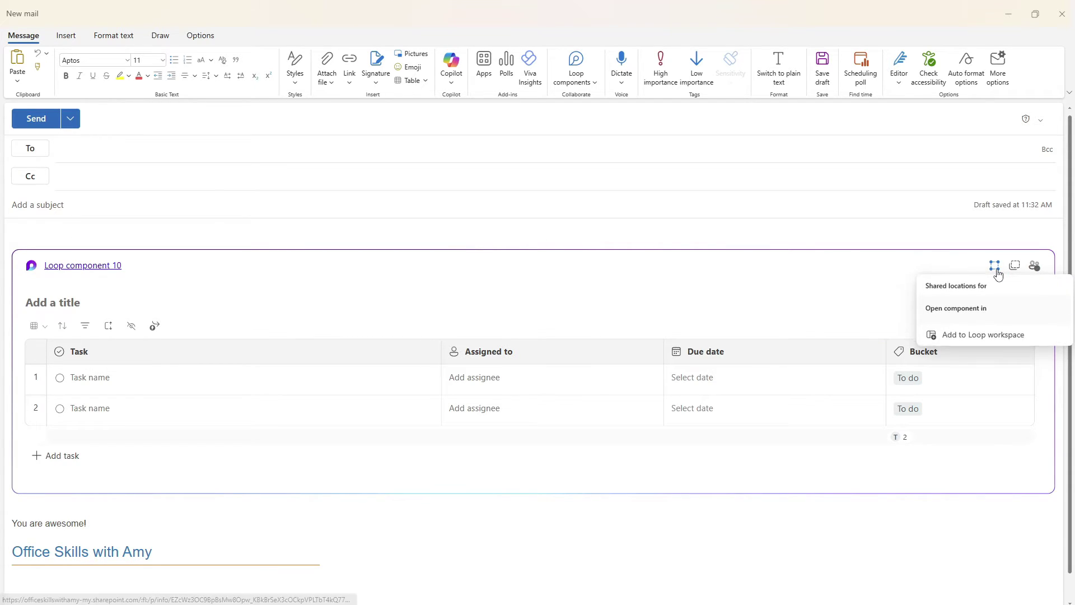
{"action": "left_click", "coordinate": [1003, 336]}
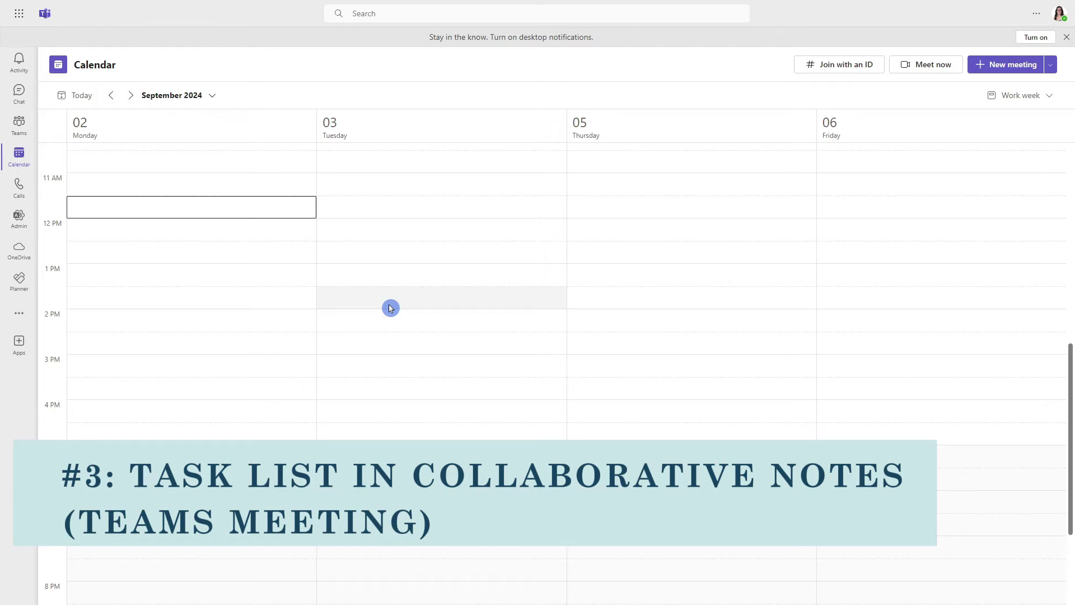
Step: Create meeting 'Trendy Dog Beach Merch' Tuesday 9/3/2024 at 11:30 AM, invite a colleague, add an agenda
{"action": "double_click", "coordinate": [396, 211]}
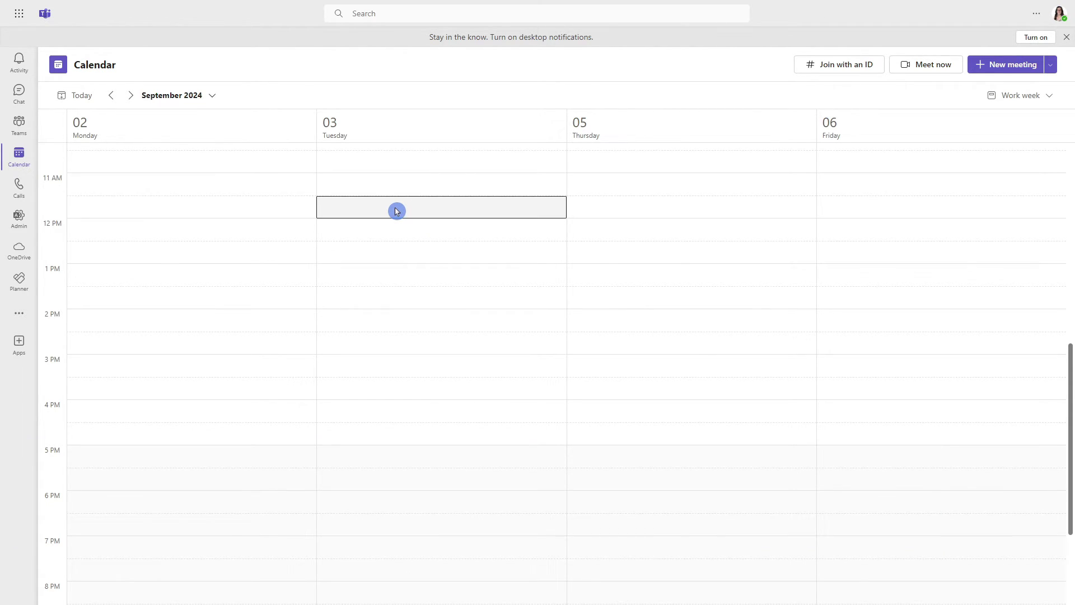
{"action": "type", "text": "Trendy Dog Beach Merch"}
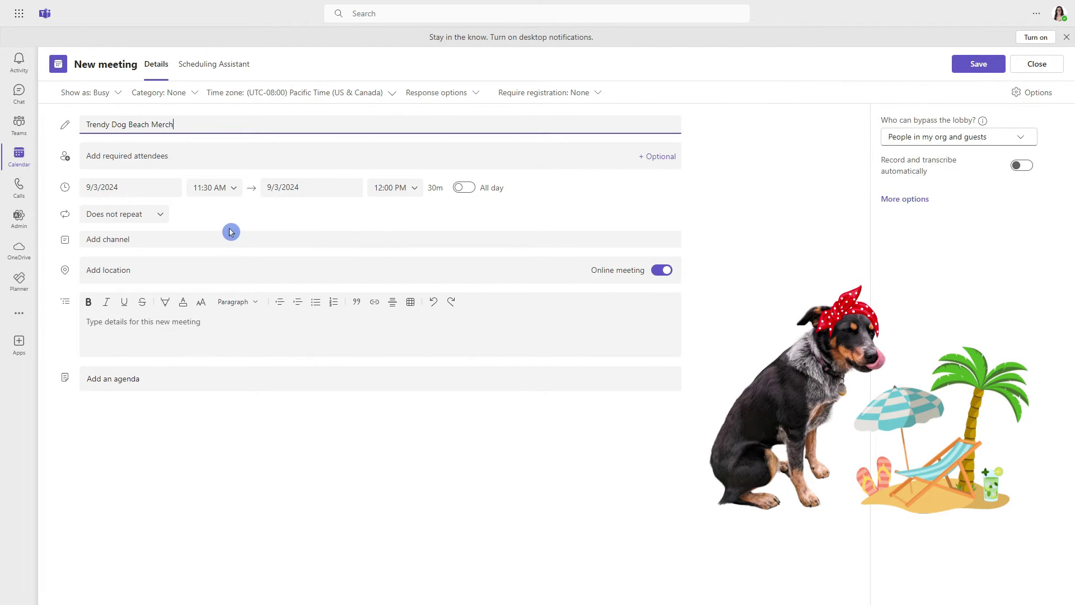
{"action": "left_click", "coordinate": [162, 158]}
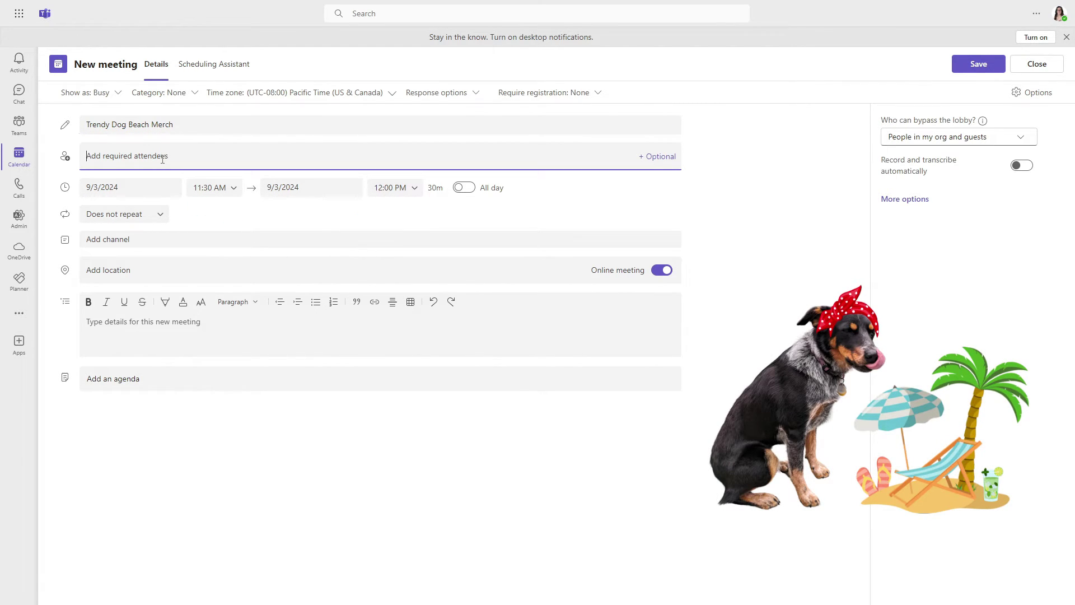
{"action": "type", "text": "mike"}
{"action": "left_click", "coordinate": [158, 187]}
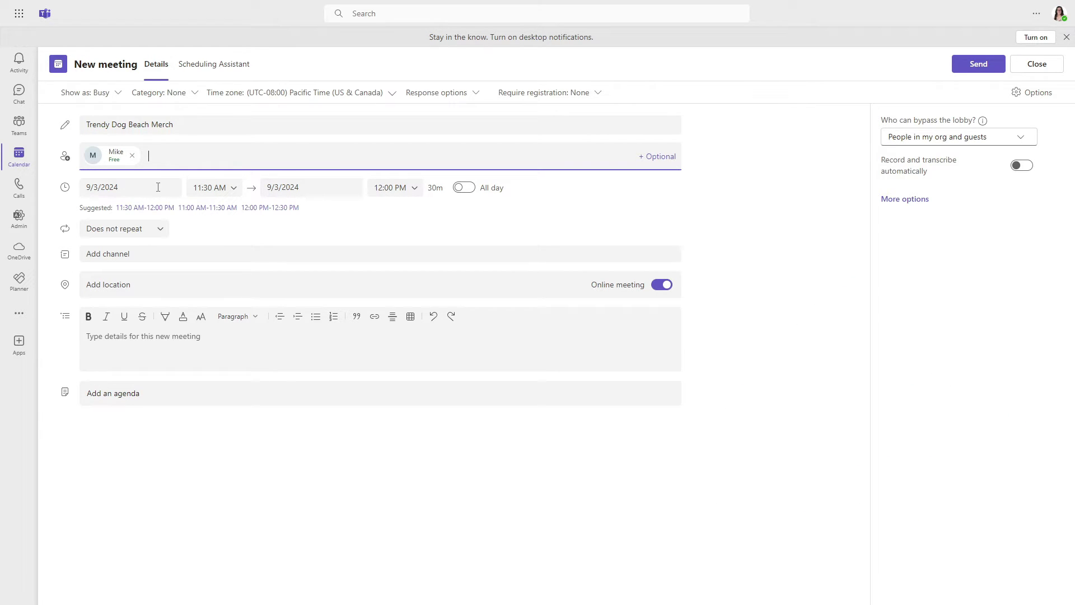
{"action": "left_click", "coordinate": [180, 403]}
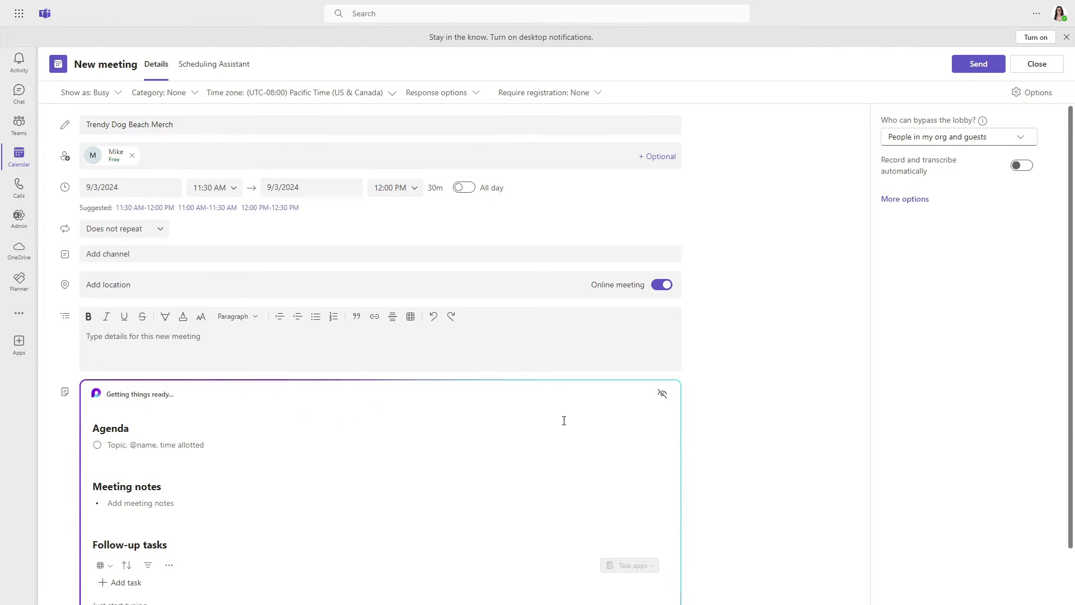
{"action": "scroll", "coordinate": [699, 377], "scroll_direction": "down", "scroll_amount": 1}
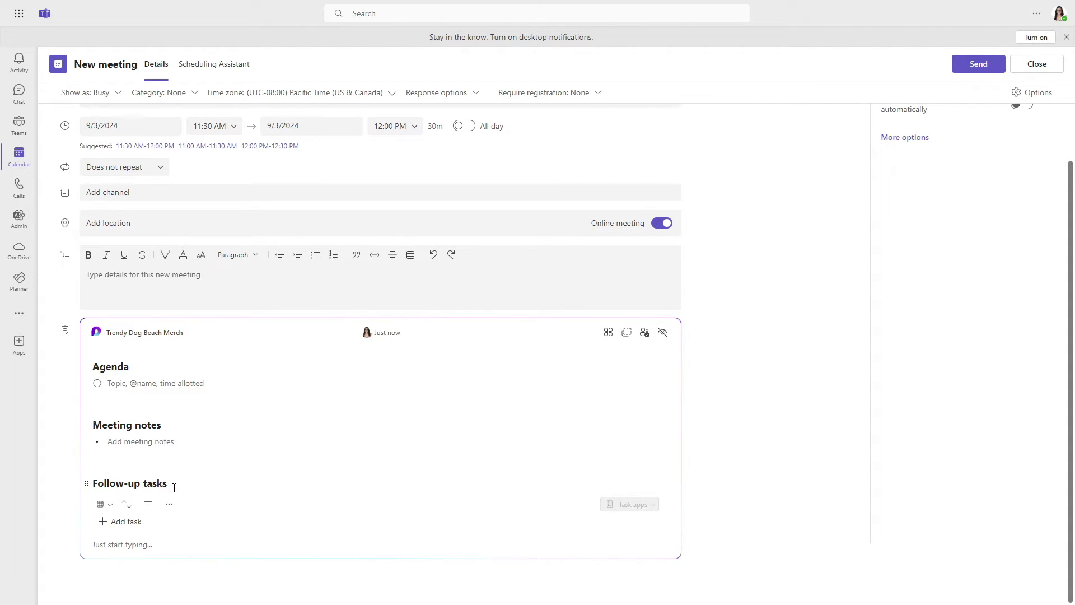
Step: Add follow-up task 'Research Dog Life Jackets', assigned and shared with a teammate, due Sep 26
{"action": "left_click", "coordinate": [128, 524]}
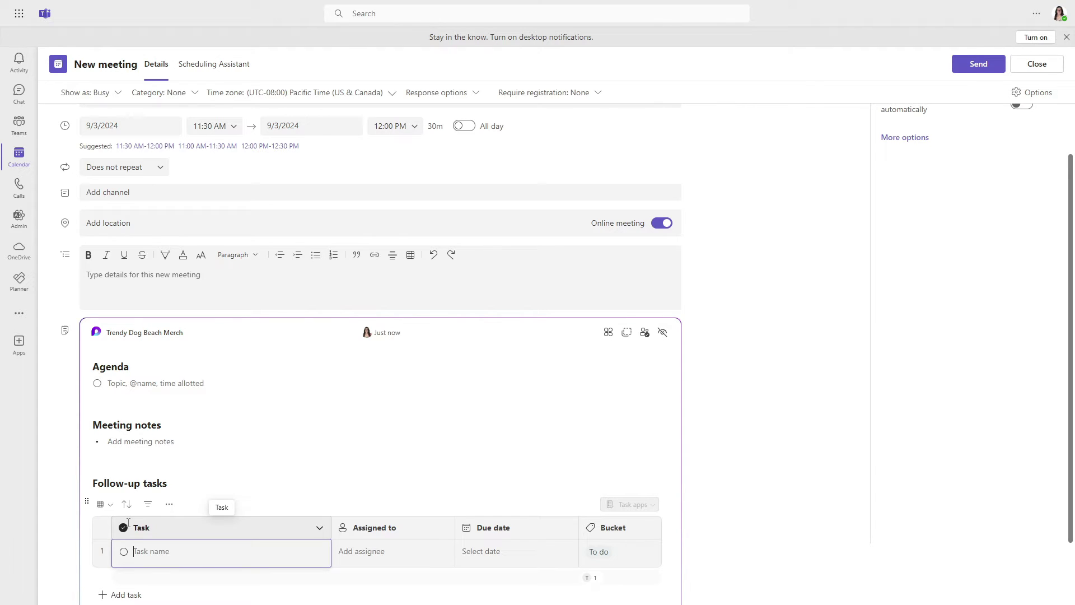
{"action": "type", "text": "Research Dog Life Jackets"}
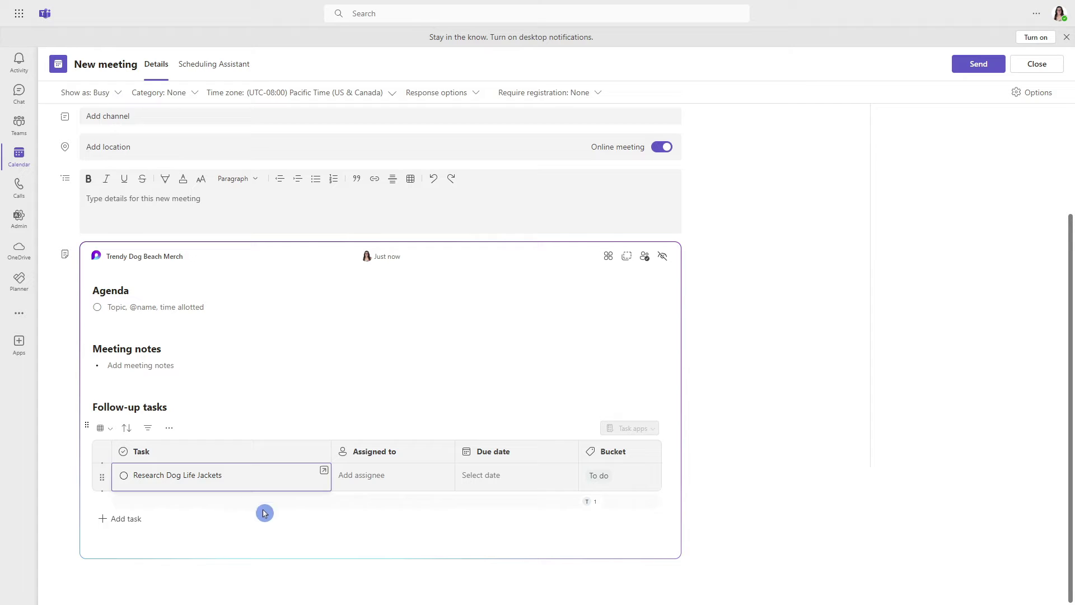
{"action": "key", "text": "Tab"}
{"action": "type", "text": "Mike"}
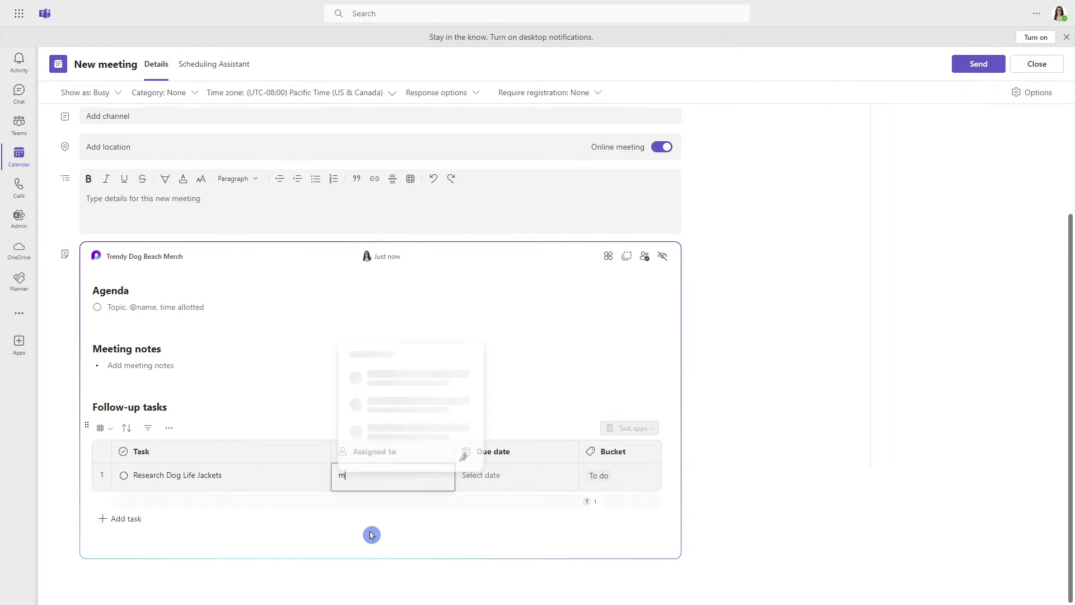
{"action": "key", "text": "Return"}
{"action": "left_click", "coordinate": [361, 482]}
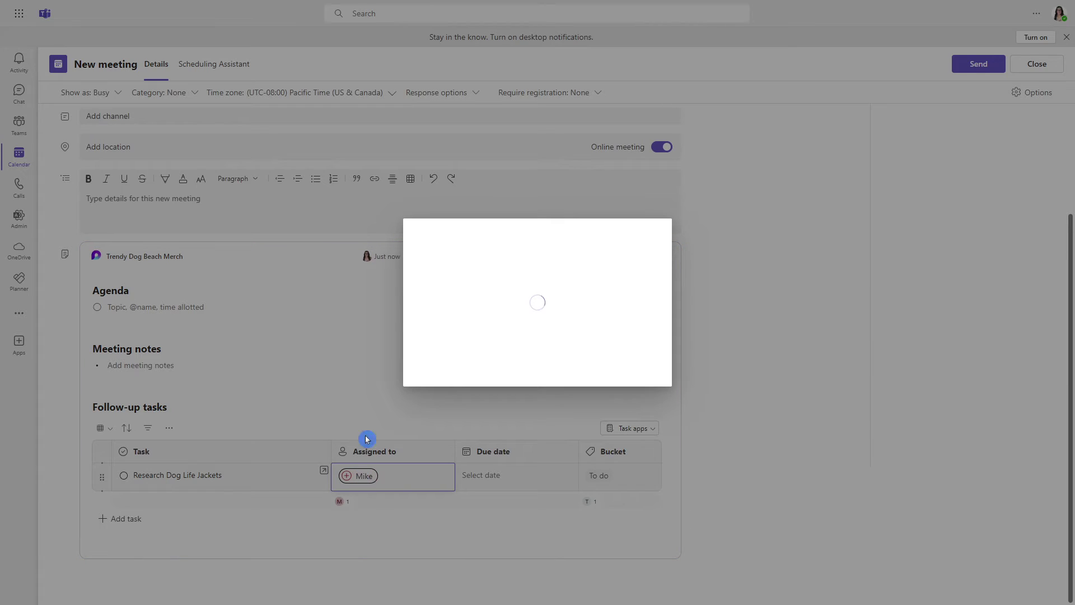
{"action": "left_click", "coordinate": [492, 338]}
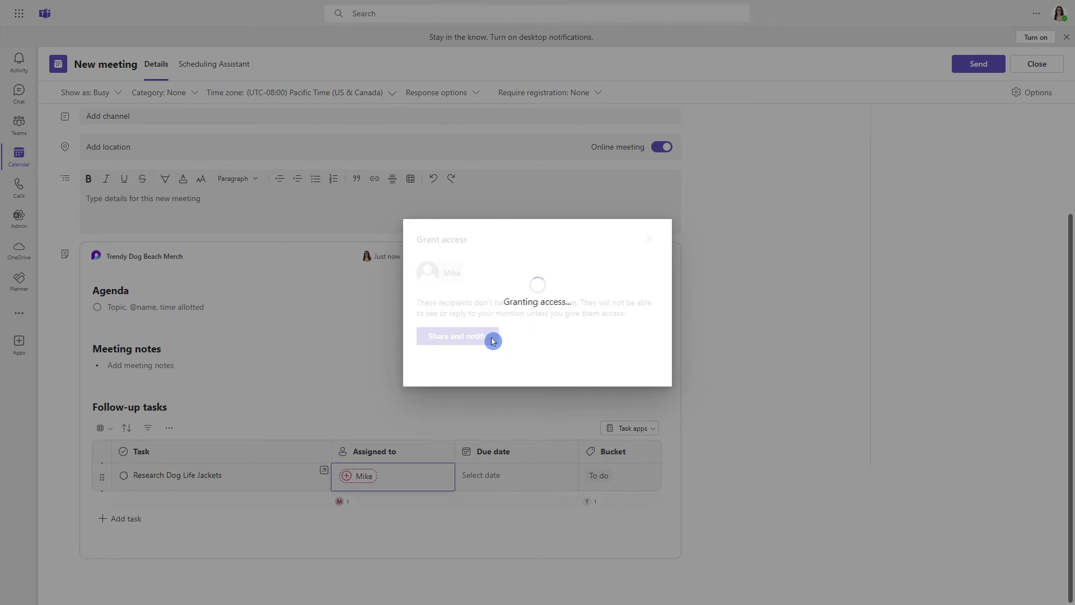
{"action": "left_click", "coordinate": [532, 409]}
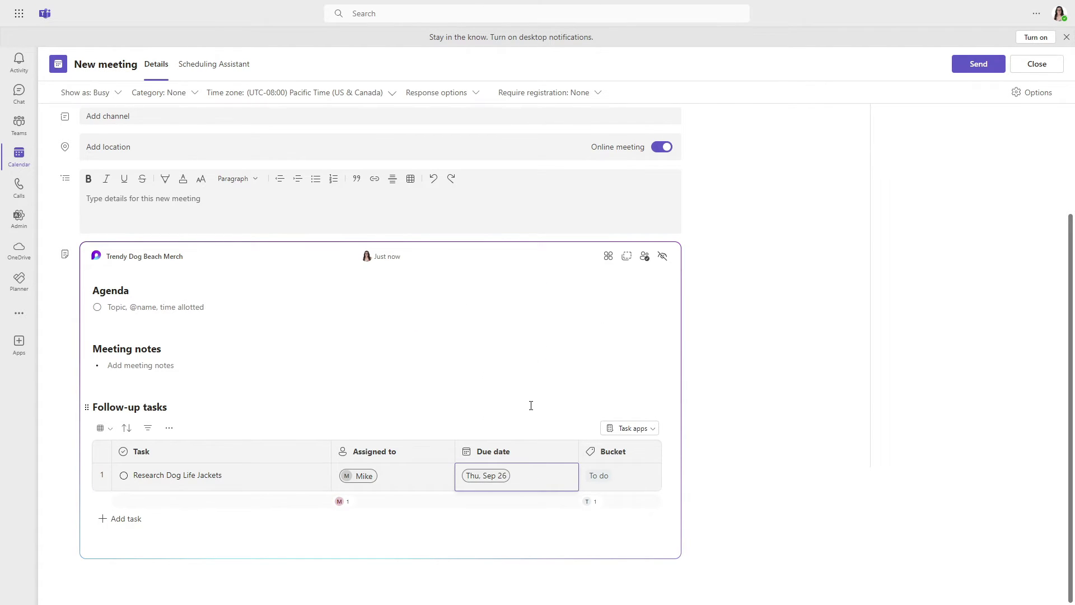
Step: Add follow-up task 'Research Innovative Designs', assigned to another teammate, due Sep 18
{"action": "left_click", "coordinate": [353, 511]}
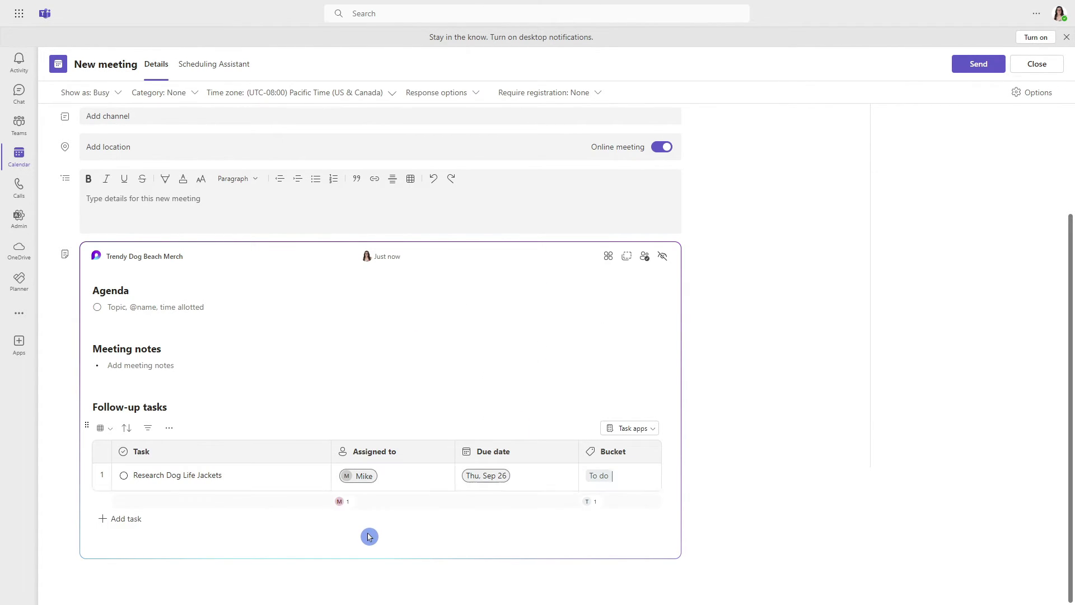
{"action": "type", "text": "Research Innovative Designs"}
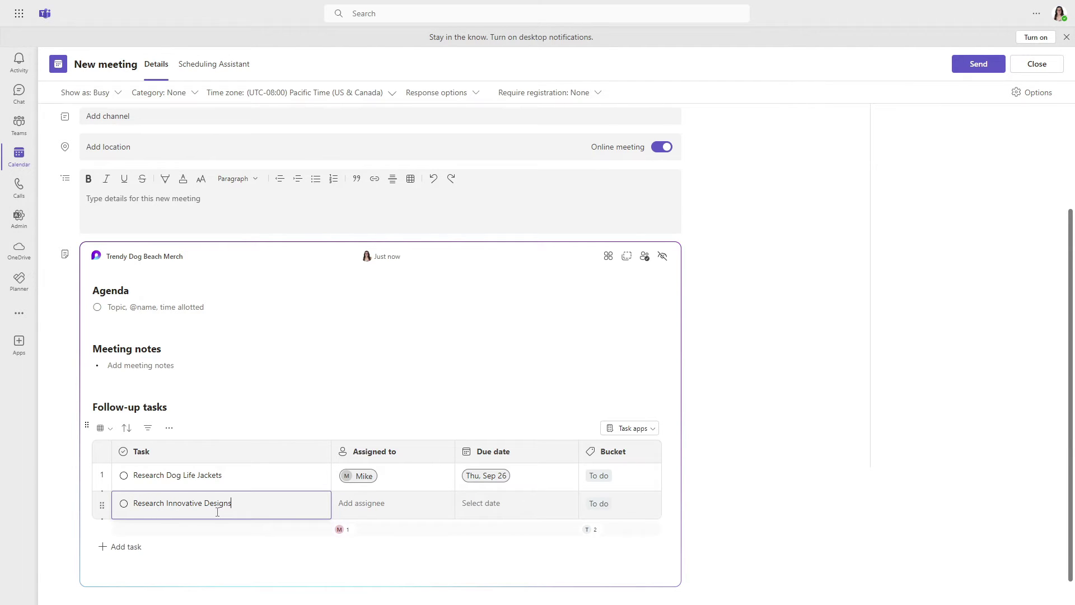
{"action": "key", "text": "Tab"}
{"action": "type", "text": "amy"}
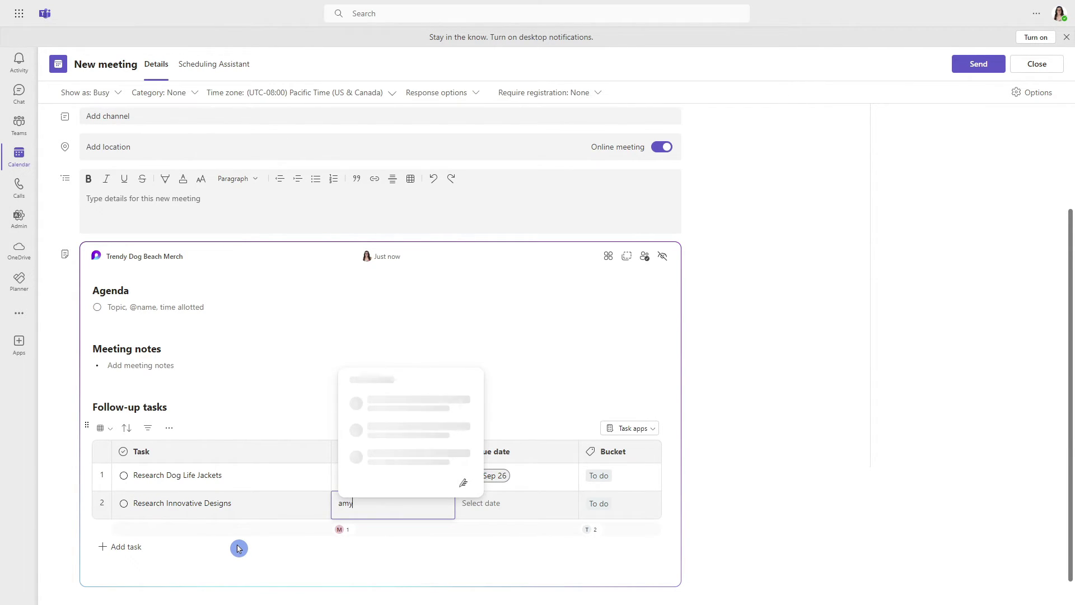
{"action": "key", "text": "Return"}
{"action": "left_click", "coordinate": [559, 555]}
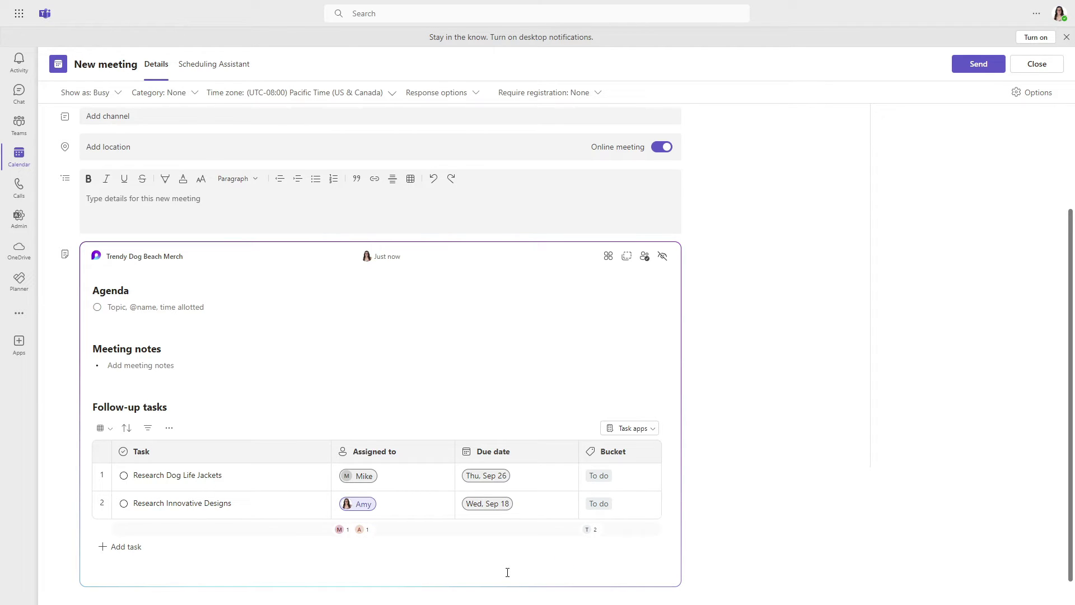
{"action": "left_click", "coordinate": [534, 550]}
Step: Add the Trendy Dog Beach Merch page to the pet shop workspace and open it there
{"action": "left_click", "coordinate": [609, 258]}
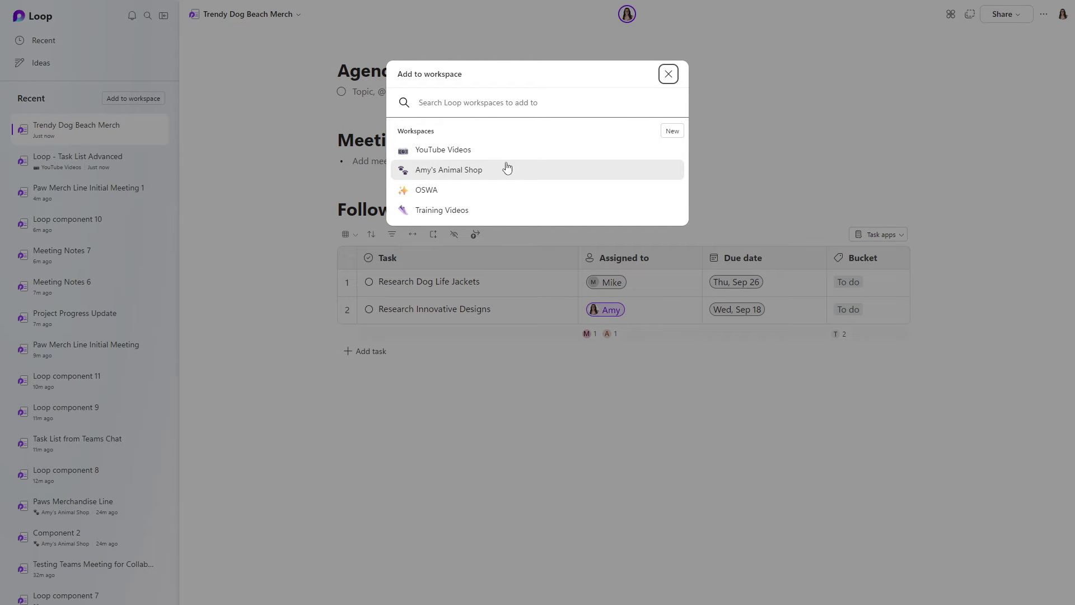
{"action": "left_click", "coordinate": [504, 169]}
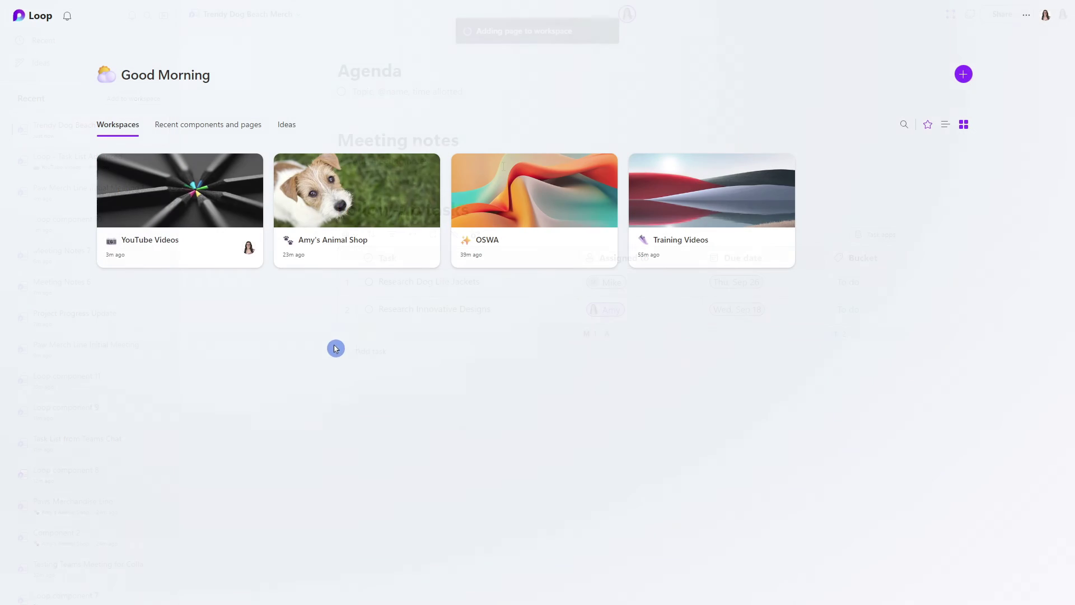
{"action": "left_click", "coordinate": [364, 193]}
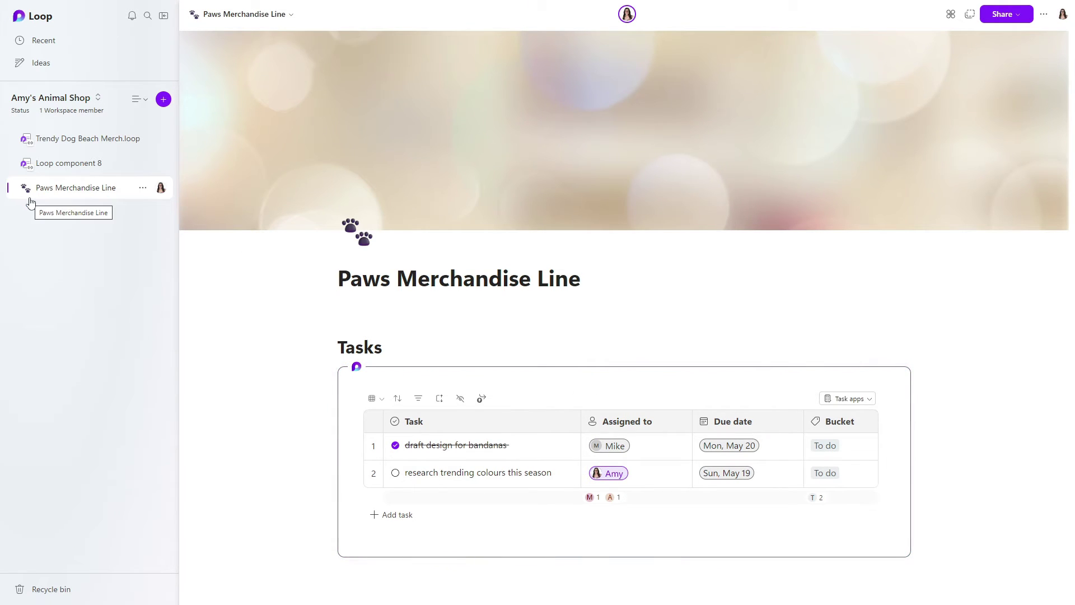
{"action": "left_click", "coordinate": [83, 138]}
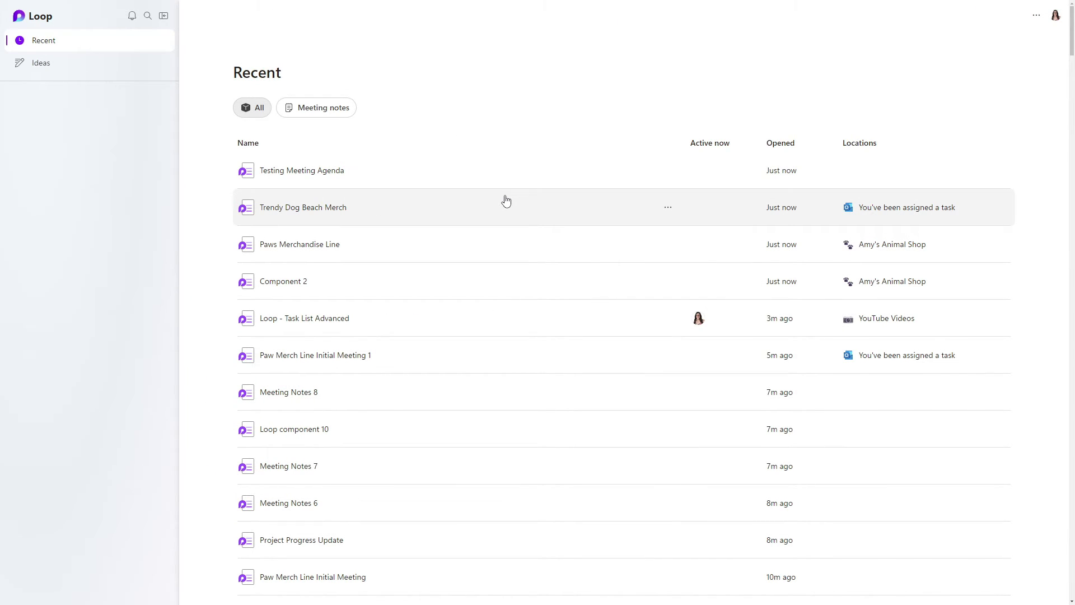
Step: Filter recent files to Meeting notes and open Trendy Dog Beach Merch
{"action": "left_click", "coordinate": [312, 110]}
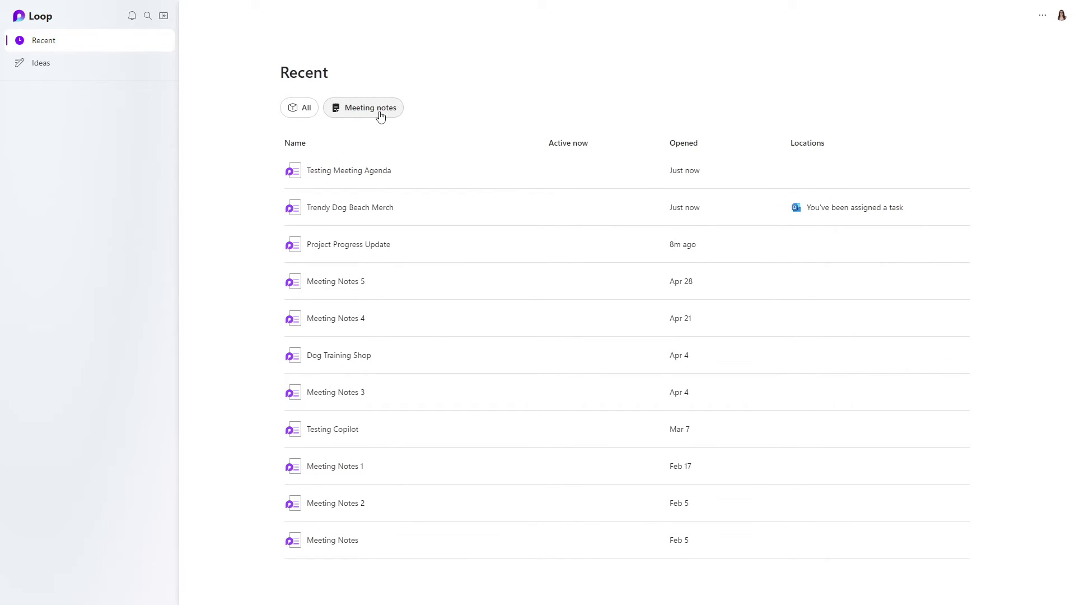
{"action": "left_click", "coordinate": [355, 214]}
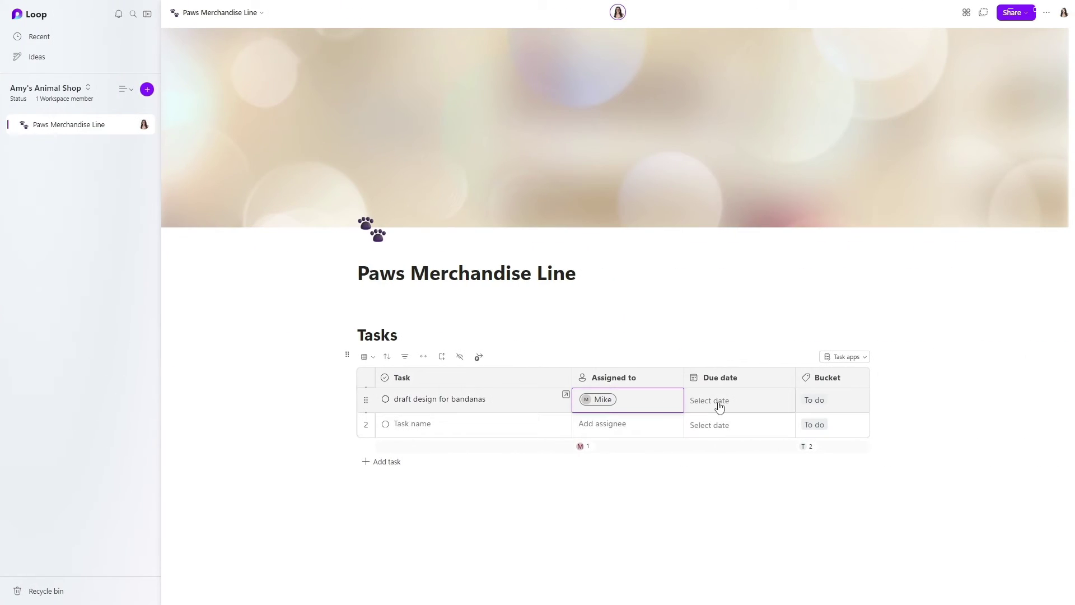
Step: Set 'draft design for bandanas' due May 20 and add task 'research trending colours this season'
{"action": "left_click", "coordinate": [717, 403]}
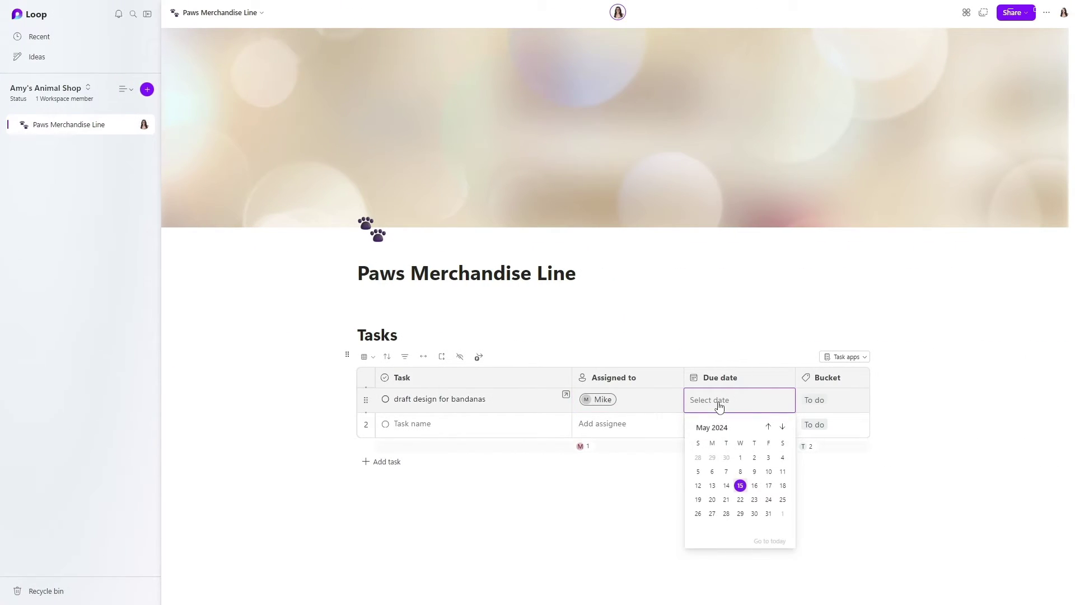
{"action": "left_click", "coordinate": [714, 499]}
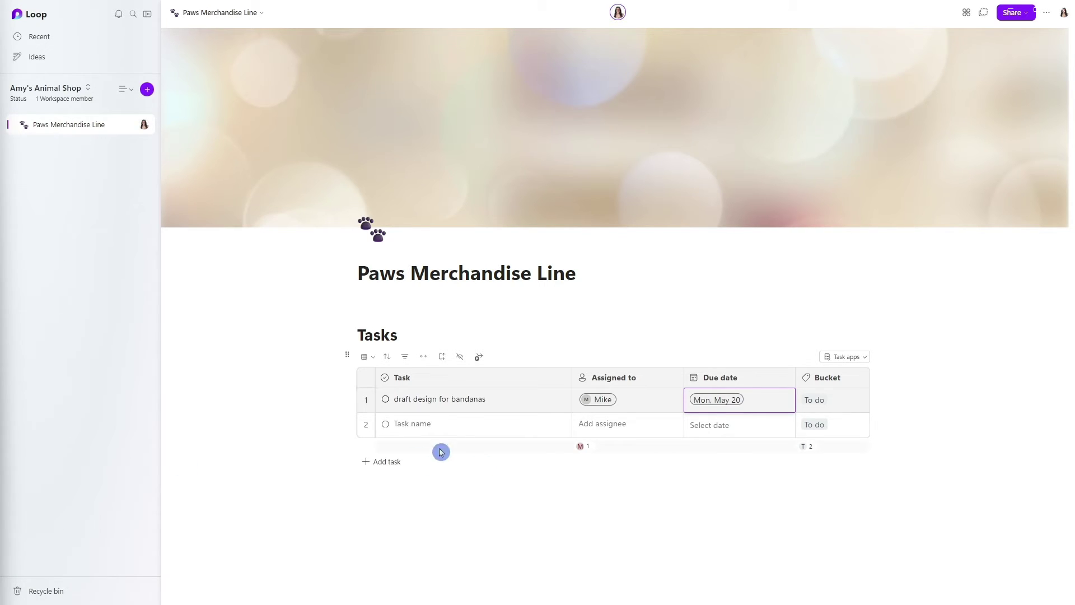
{"action": "left_click", "coordinate": [446, 426]}
{"action": "type", "text": "research trending colours this season"}
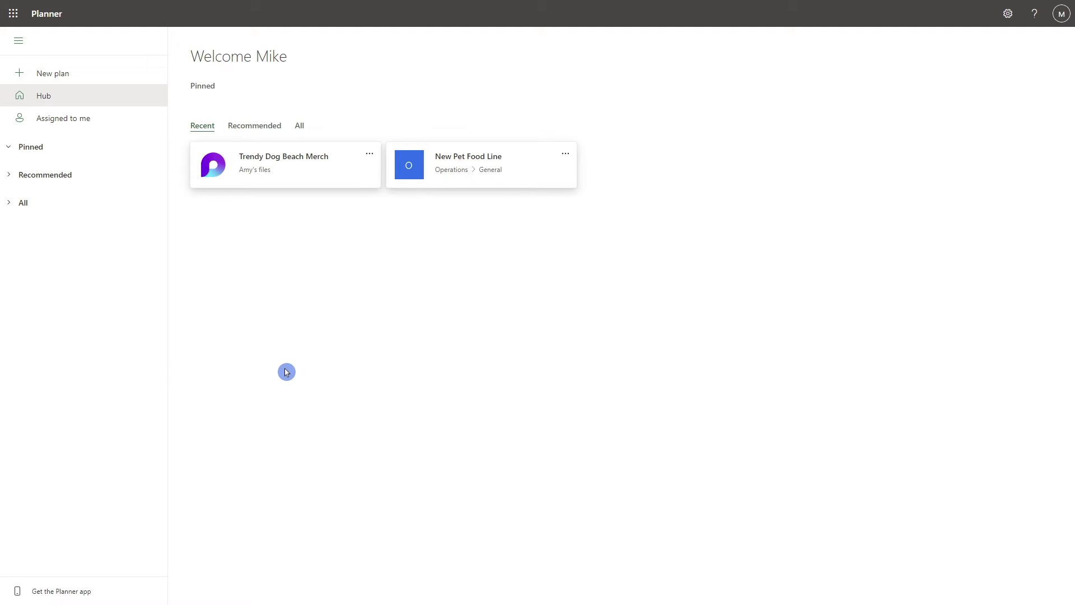
Step: From Assigned to me, open Research Dog Life Jackets and go to its Trendy Dog Beach Merch plan board
{"action": "left_click", "coordinate": [119, 127]}
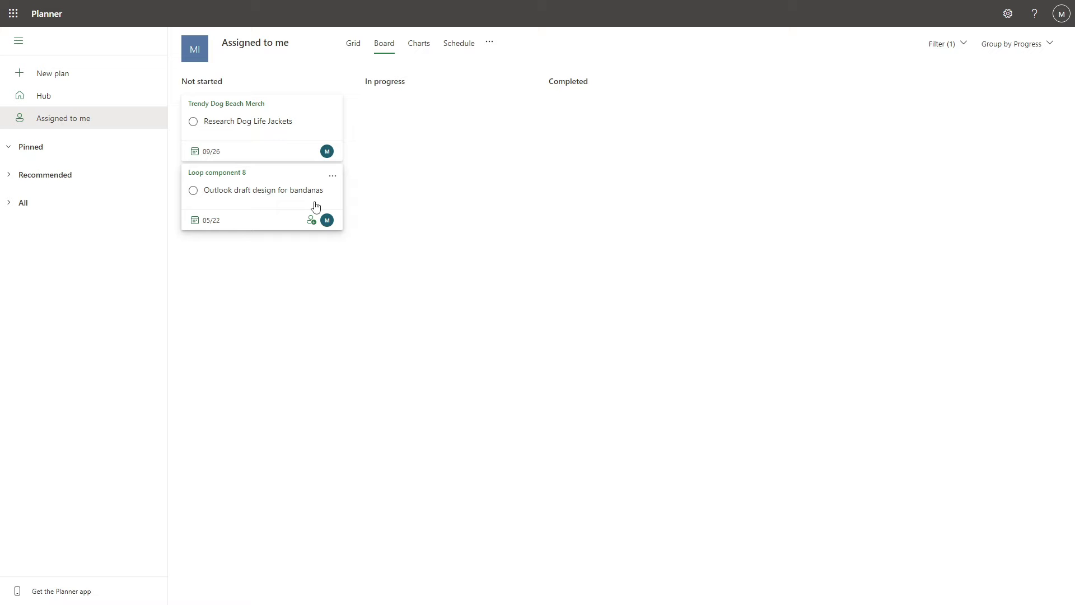
{"action": "left_click", "coordinate": [303, 112]}
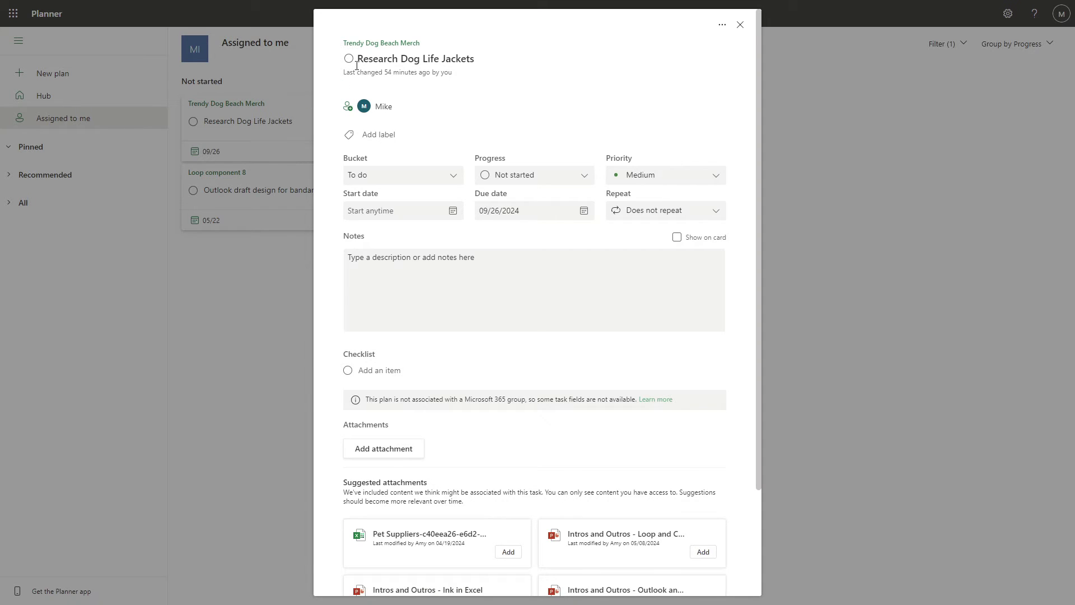
{"action": "left_click", "coordinate": [382, 43]}
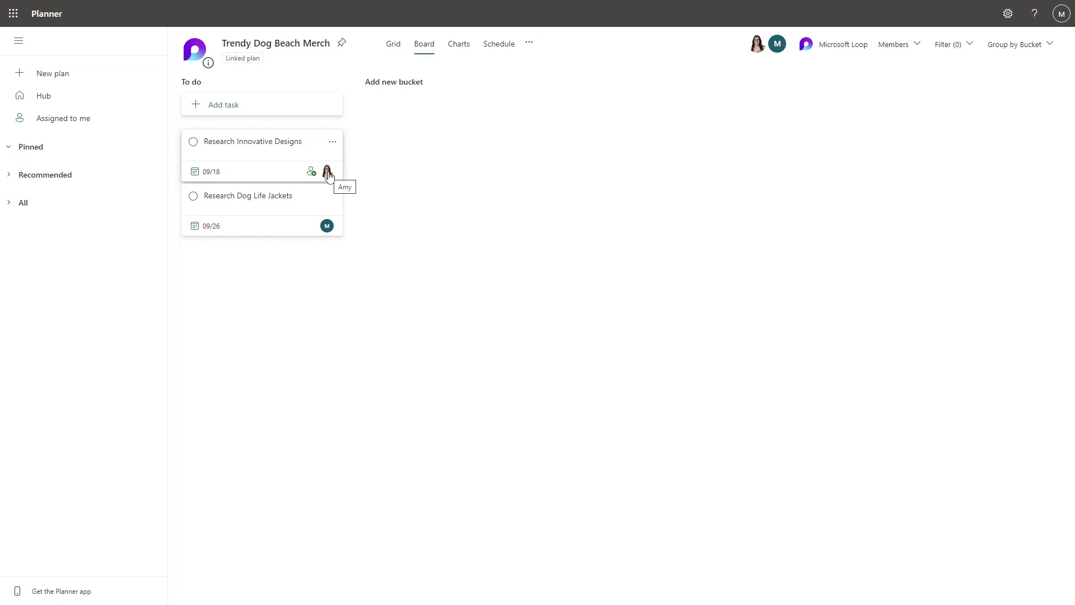
Step: Pin the Trendy Dog Beach Merch plan and jump to its linked Trendy Dog Beach Merch Loop page
{"action": "left_click", "coordinate": [341, 45]}
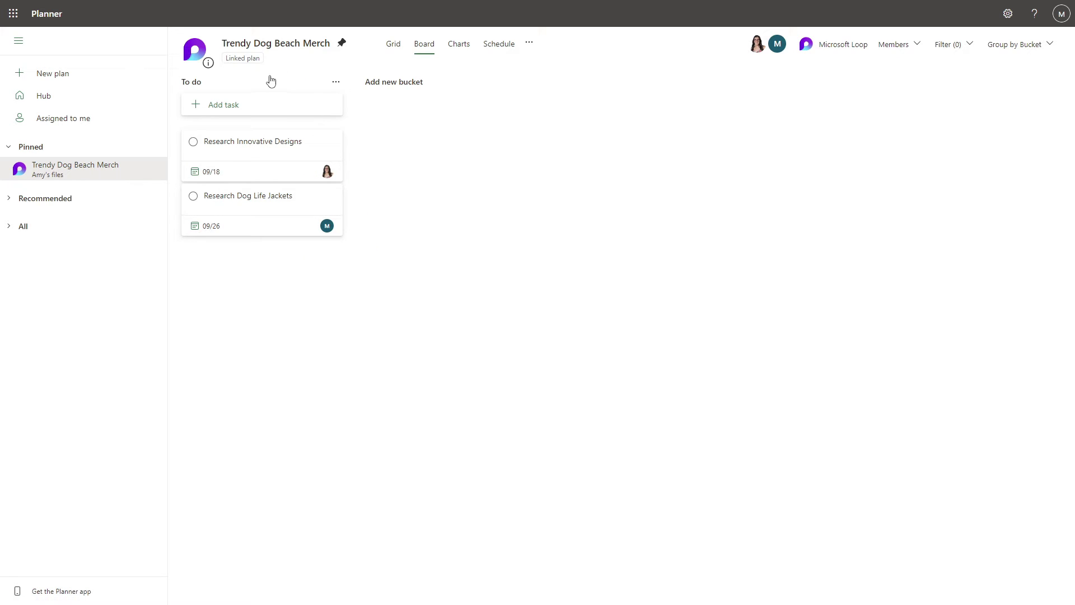
{"action": "mouse_move", "coordinate": [258, 66]}
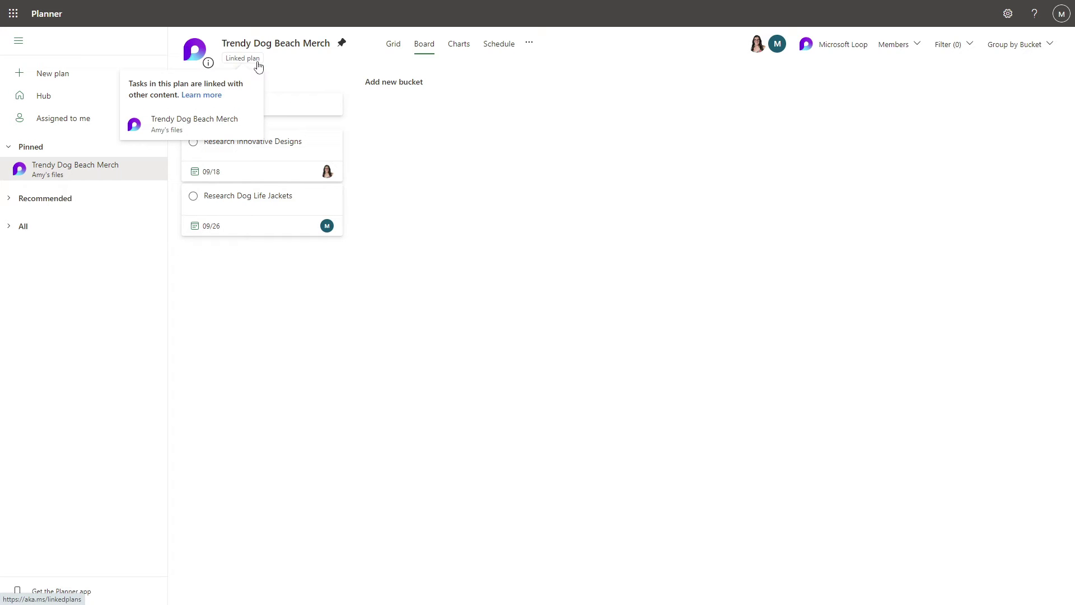
{"action": "left_click", "coordinate": [224, 124]}
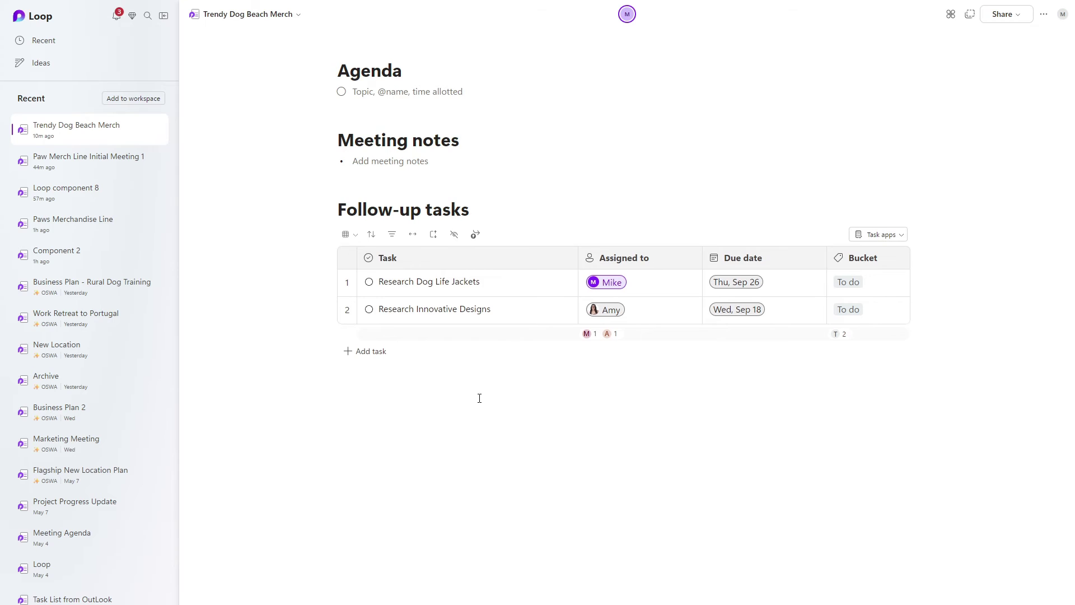
{"action": "left_click", "coordinate": [411, 403]}
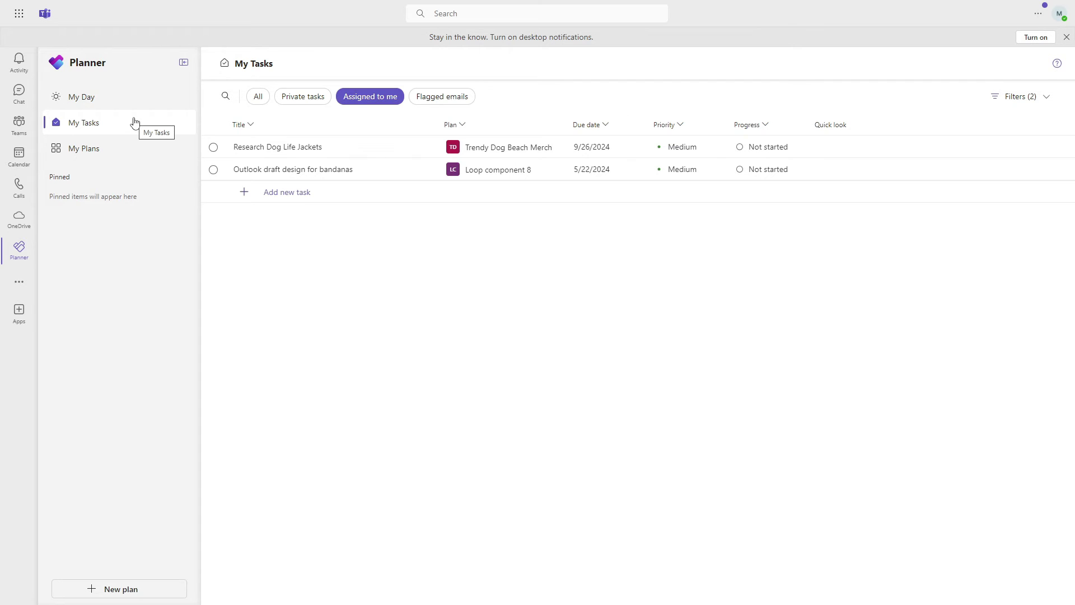
Step: Check My Tasks in Teams, then open the emailed task list in Planner as Loop component 8
{"action": "left_click", "coordinate": [251, 261]}
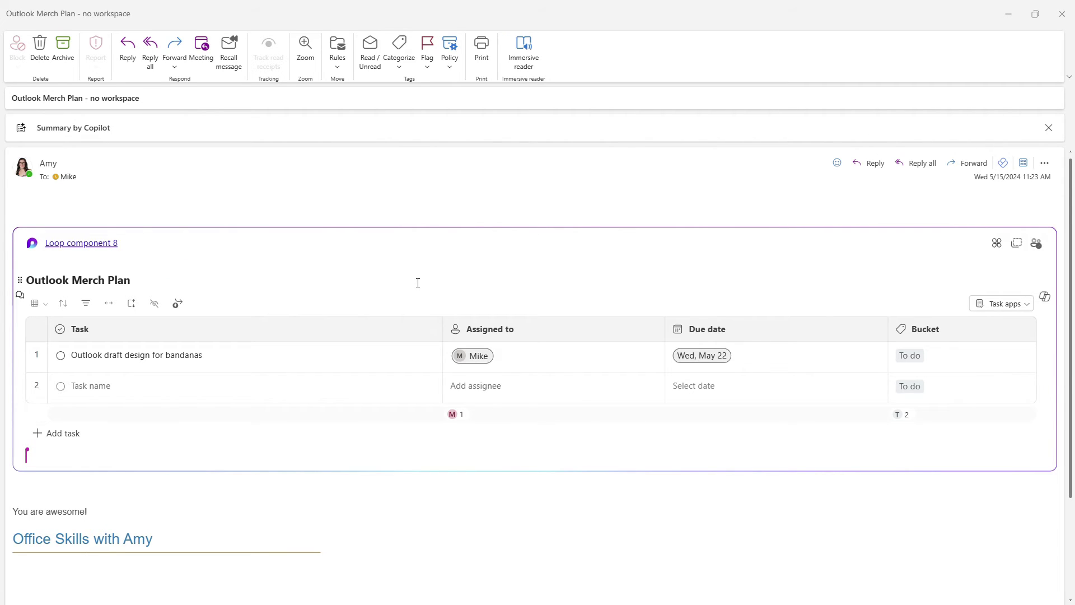
{"action": "left_click", "coordinate": [1018, 307]}
{"action": "left_click", "coordinate": [1006, 322]}
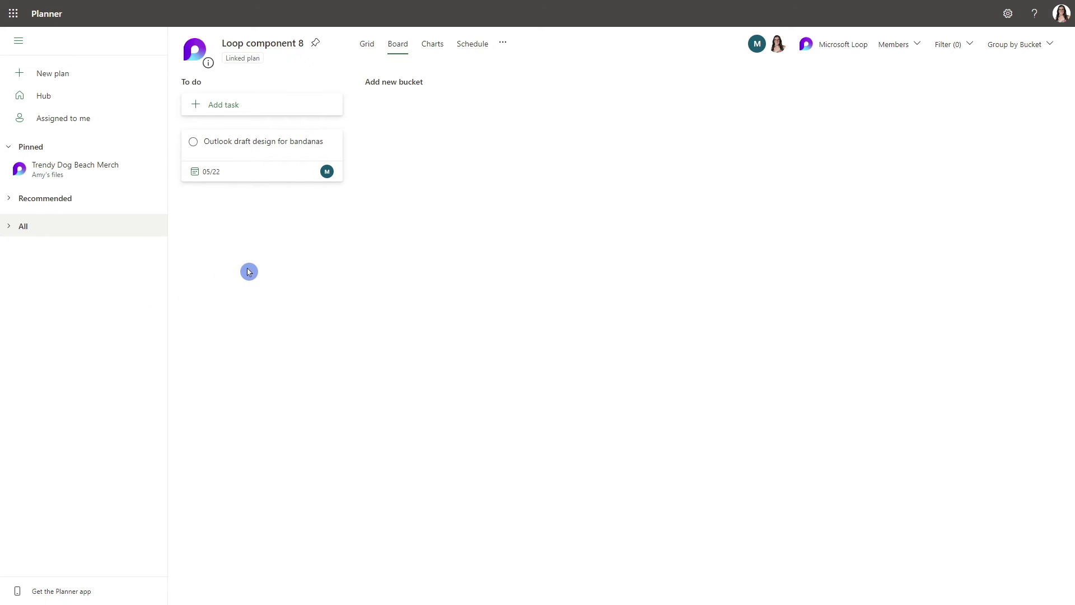
Step: Pin the Loop component 8 plan, rename it 'Outlook Merch', and go back to the Hub
{"action": "left_click", "coordinate": [315, 44]}
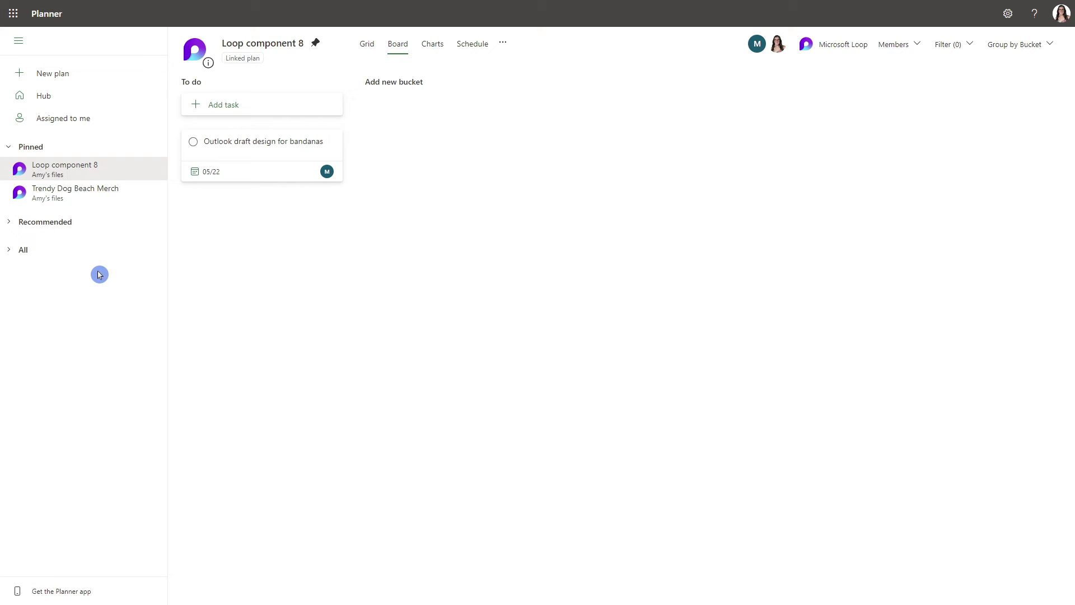
{"action": "left_click", "coordinate": [281, 50]}
{"action": "left_click", "coordinate": [872, 112]}
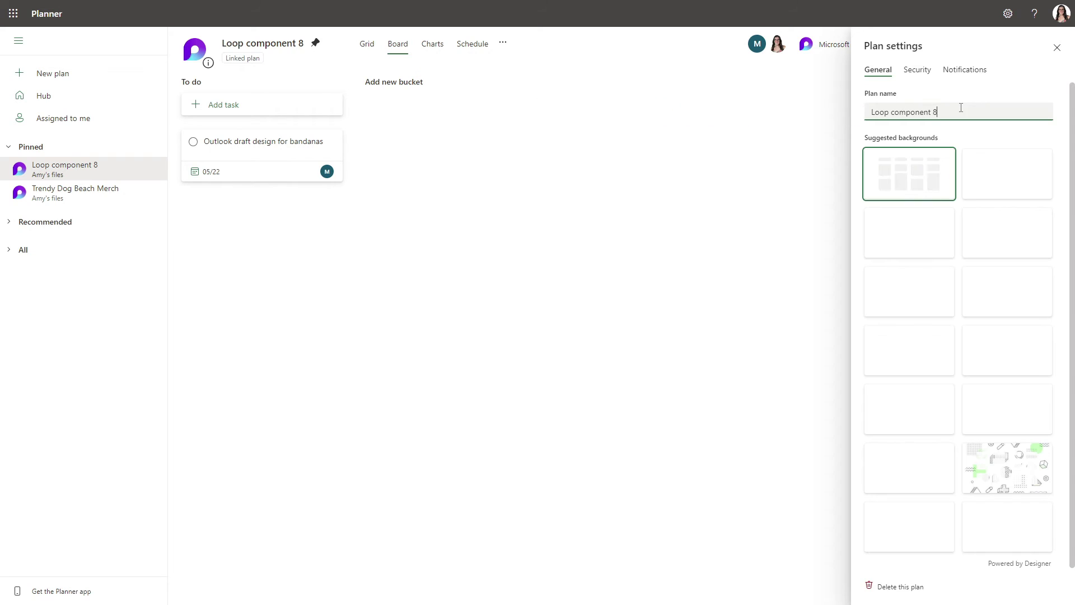
{"action": "left_click_drag", "start_coordinate": [960, 109], "coordinate": [797, 110]}
{"action": "type", "text": "Outlook Merch"}
{"action": "left_click", "coordinate": [797, 110]}
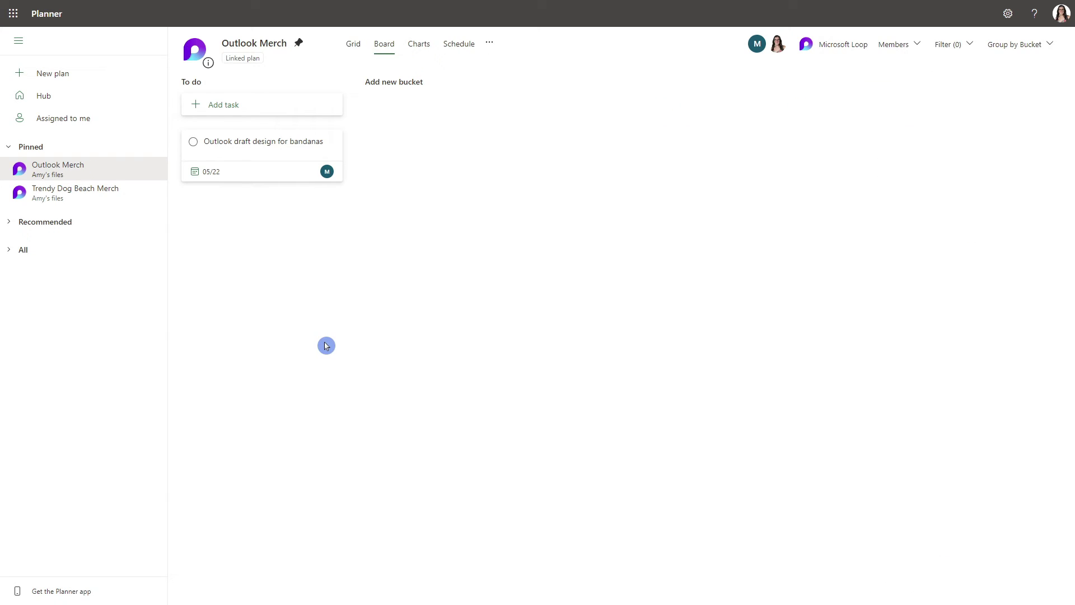
{"action": "left_click", "coordinate": [83, 108]}
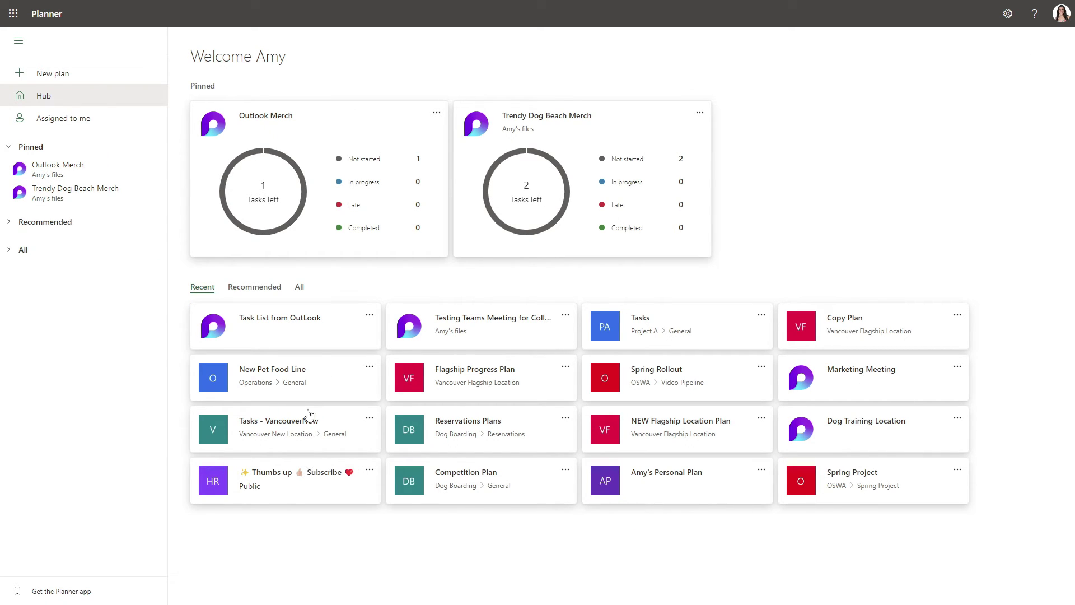
Step: Show All plans on the hub and open the Outlook Merch plan card
{"action": "left_click", "coordinate": [300, 287]}
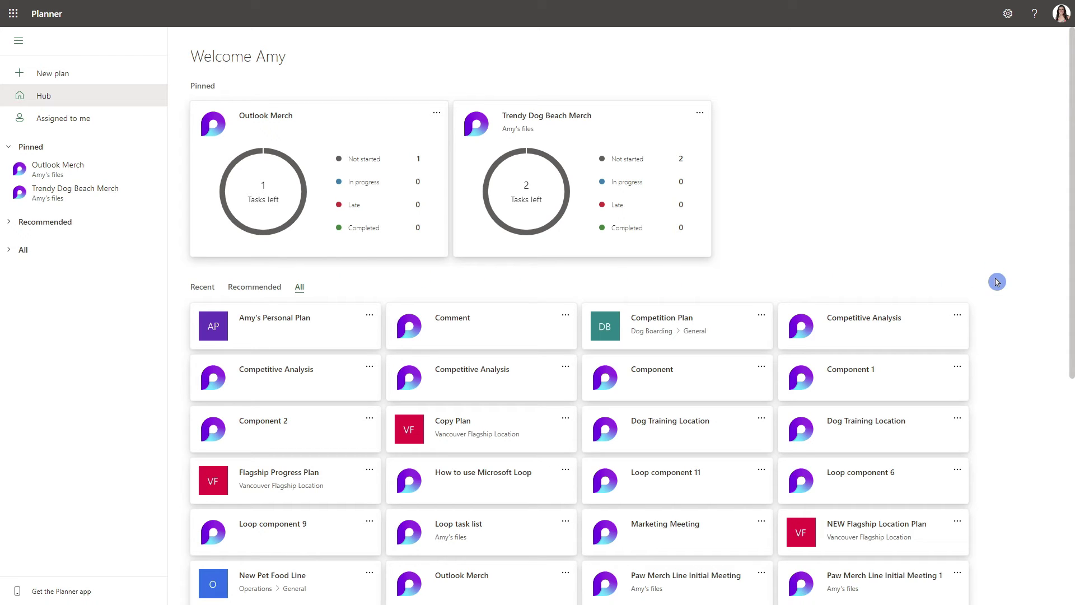
{"action": "scroll", "coordinate": [997, 282], "scroll_direction": "down", "scroll_amount": 4}
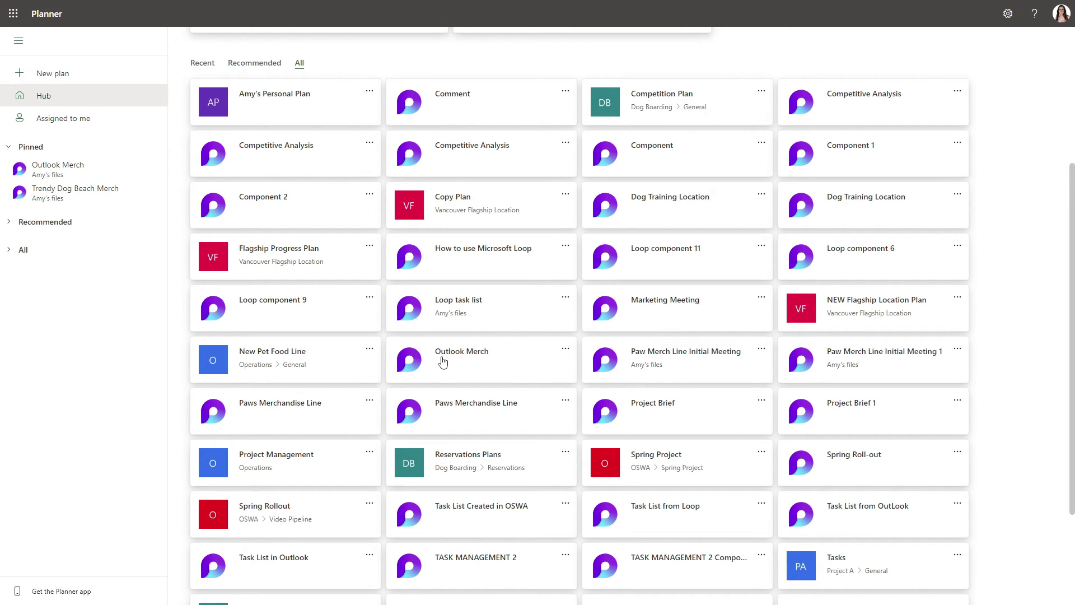
{"action": "left_click", "coordinate": [443, 362]}
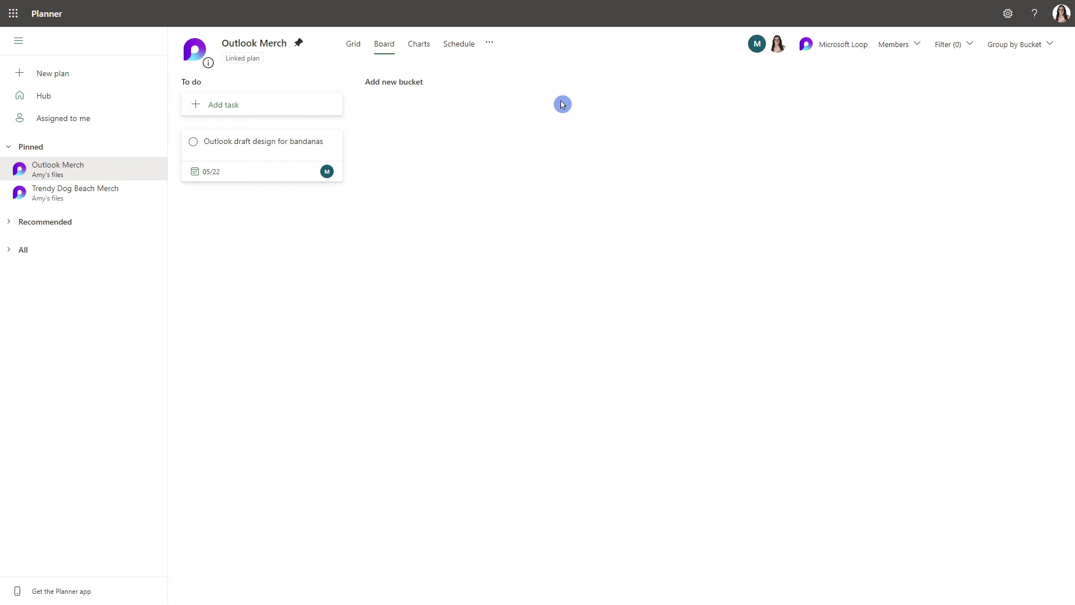
Step: Add task 'Review Outlook Merch Plan' under To do, due May 23, assigned to yourself
{"action": "left_click", "coordinate": [281, 112]}
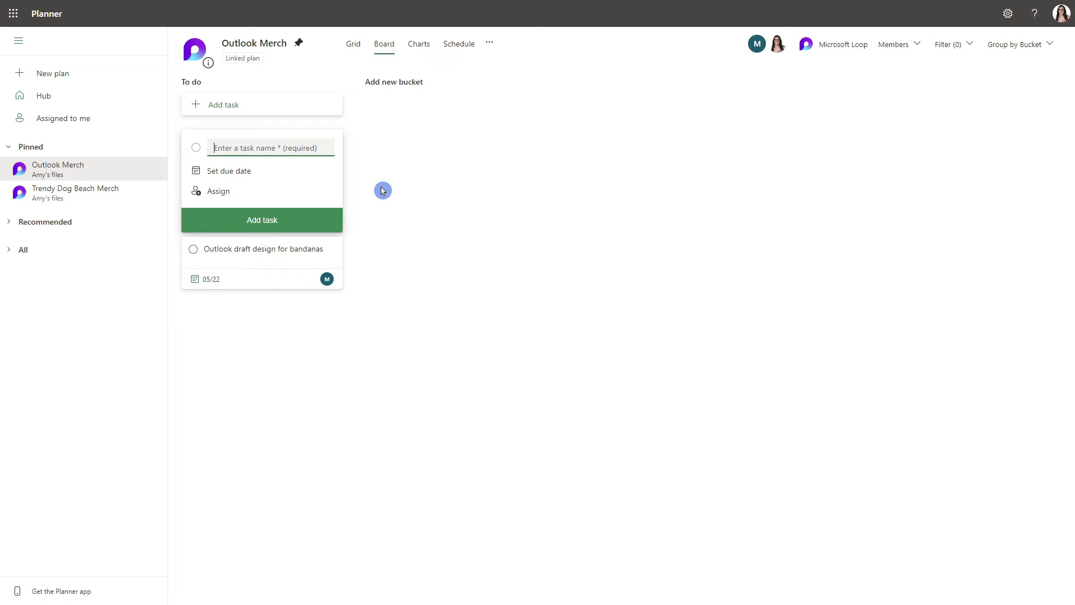
{"action": "type", "text": "Review Outlook Merch Plan"}
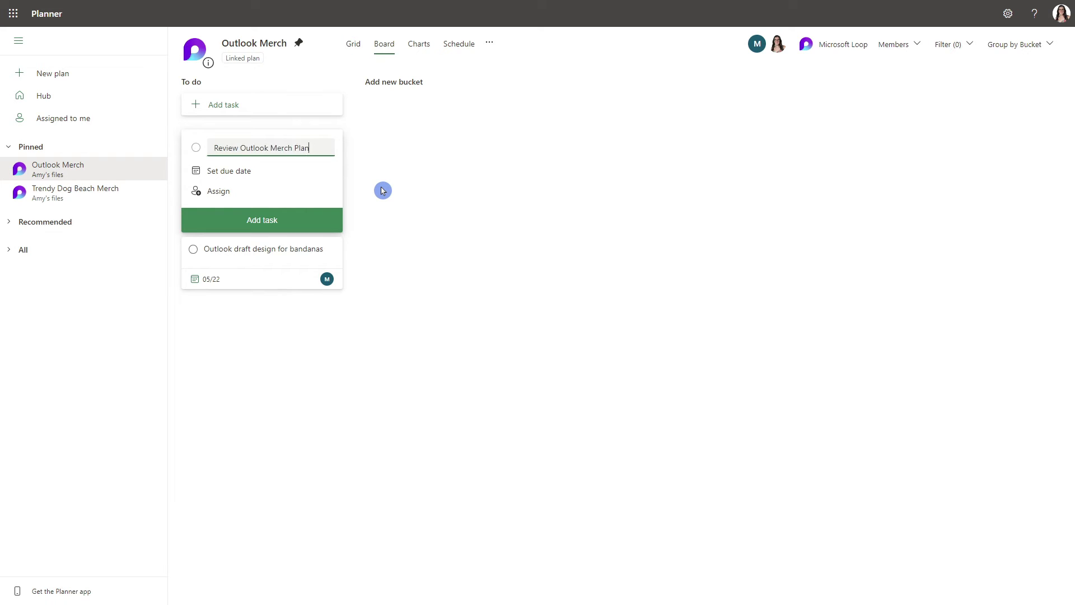
{"action": "left_click", "coordinate": [295, 177]}
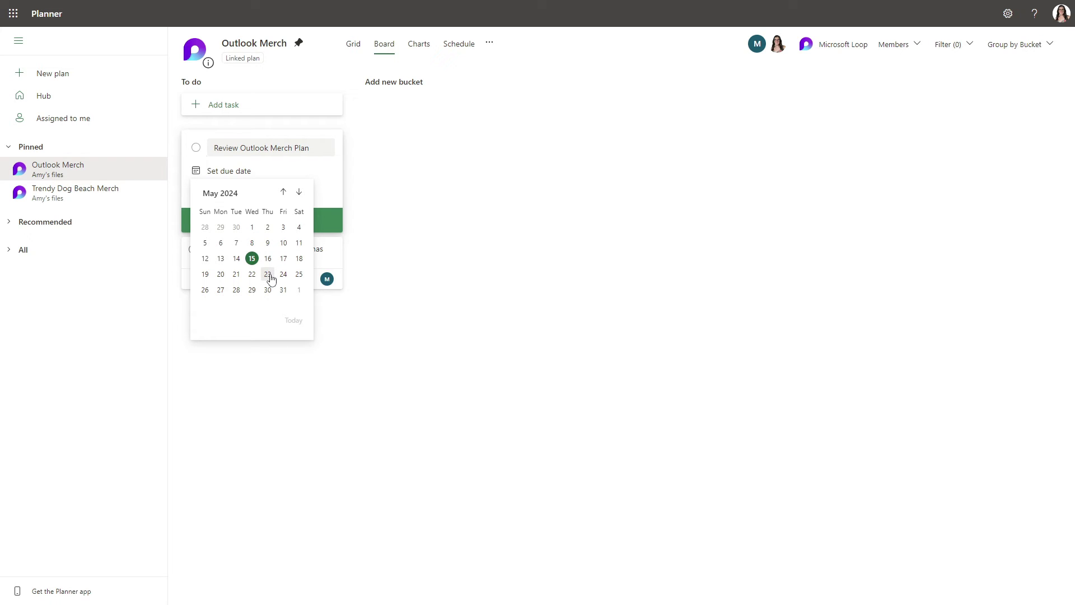
{"action": "left_click", "coordinate": [271, 279]}
{"action": "left_click", "coordinate": [232, 193]}
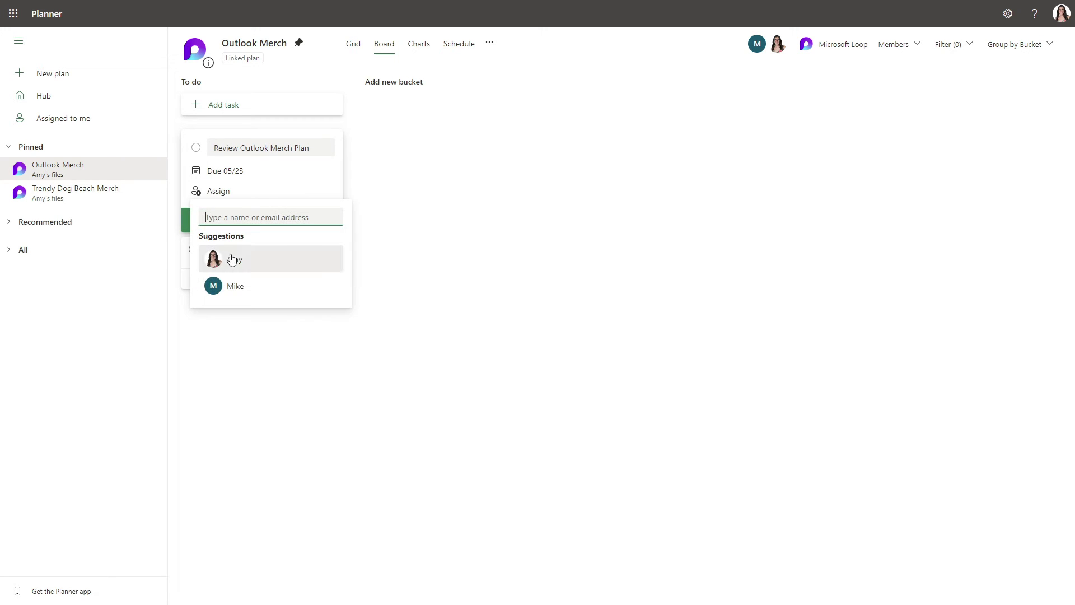
{"action": "left_click", "coordinate": [232, 259]}
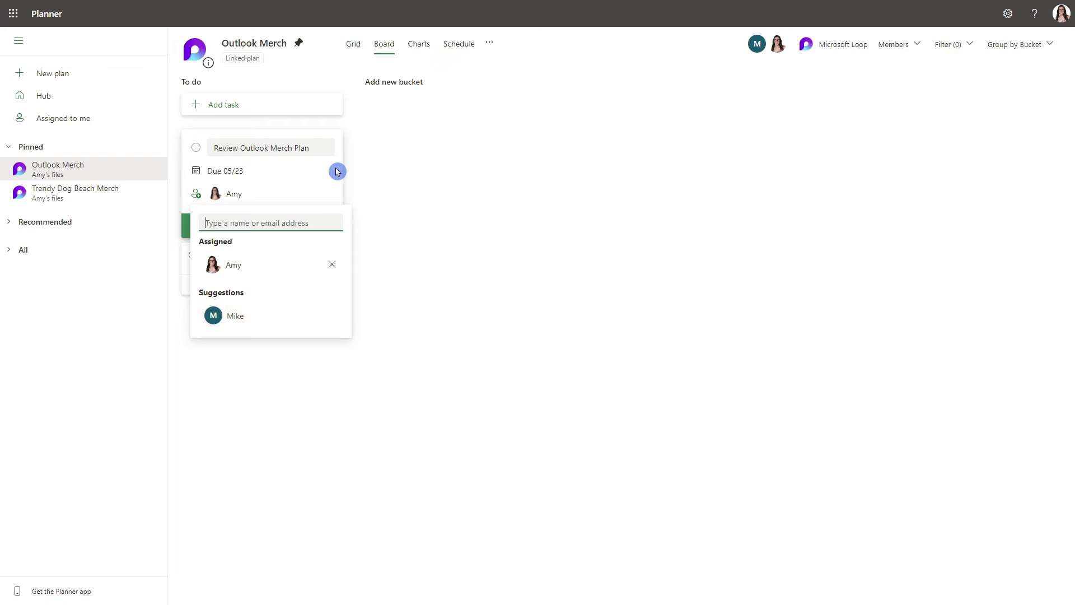
{"action": "left_click", "coordinate": [338, 172]}
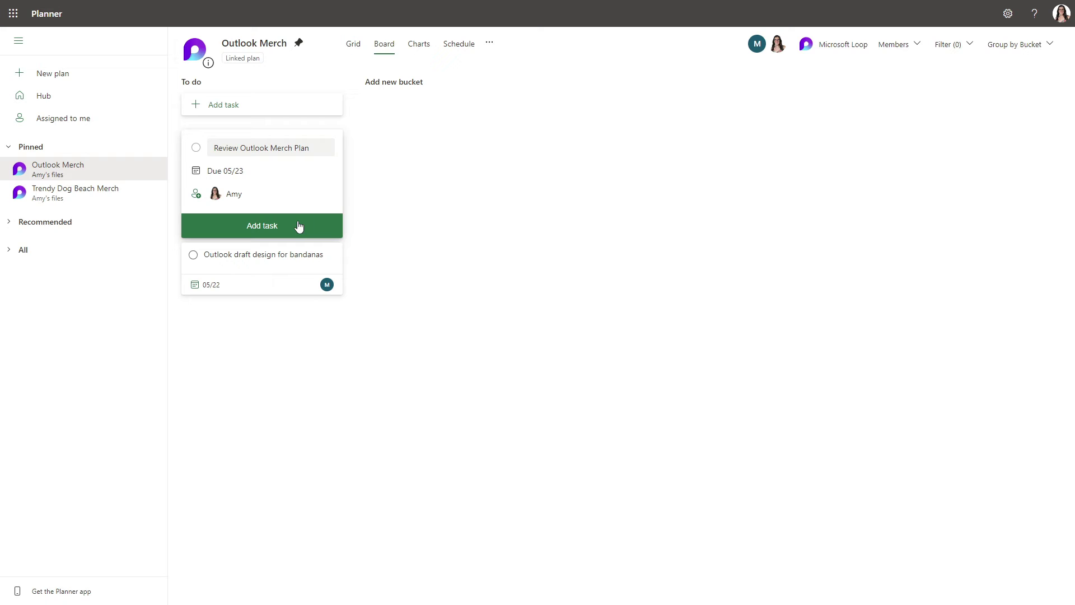
{"action": "left_click", "coordinate": [299, 226]}
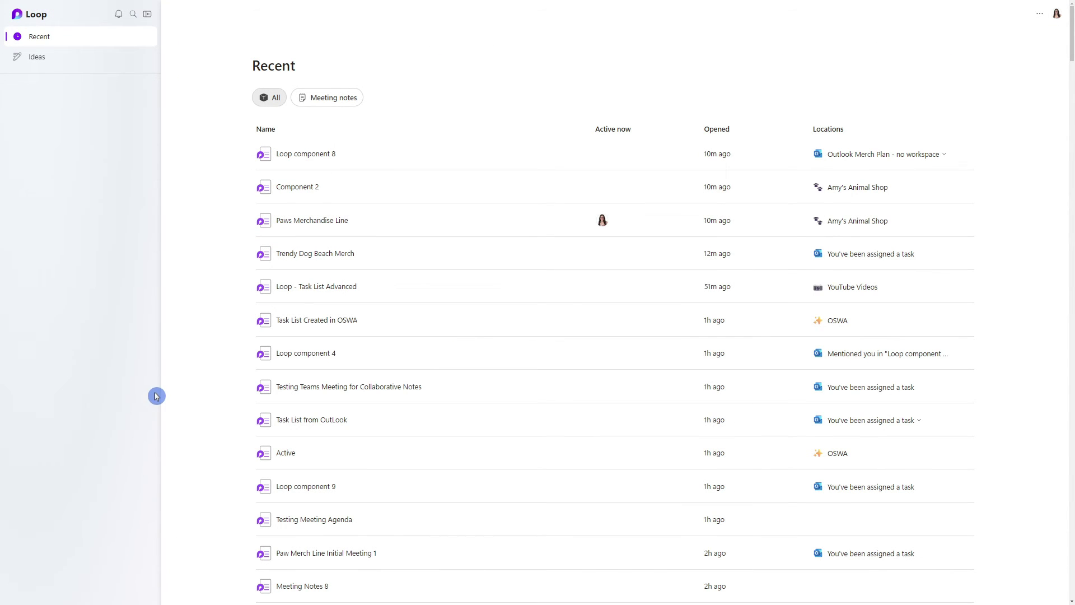
Step: Open Loop component 8 from Recent and launch its task list in Planner via Task apps
{"action": "left_click", "coordinate": [319, 154]}
{"action": "left_click", "coordinate": [858, 144]}
{"action": "left_click", "coordinate": [863, 160]}
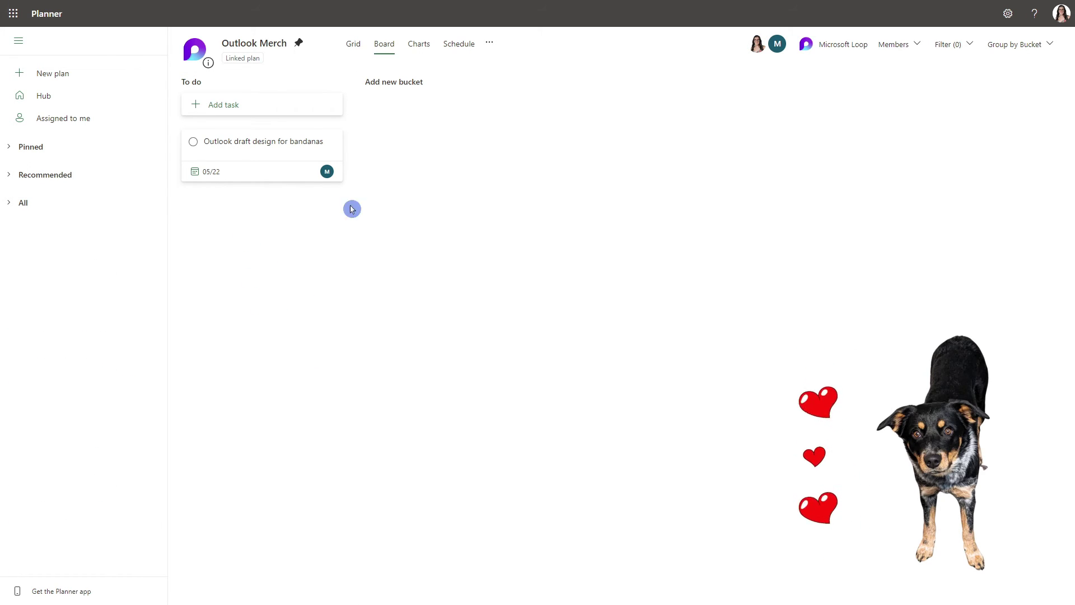
{"action": "left_click", "coordinate": [363, 48]}
{"action": "left_click", "coordinate": [416, 46]}
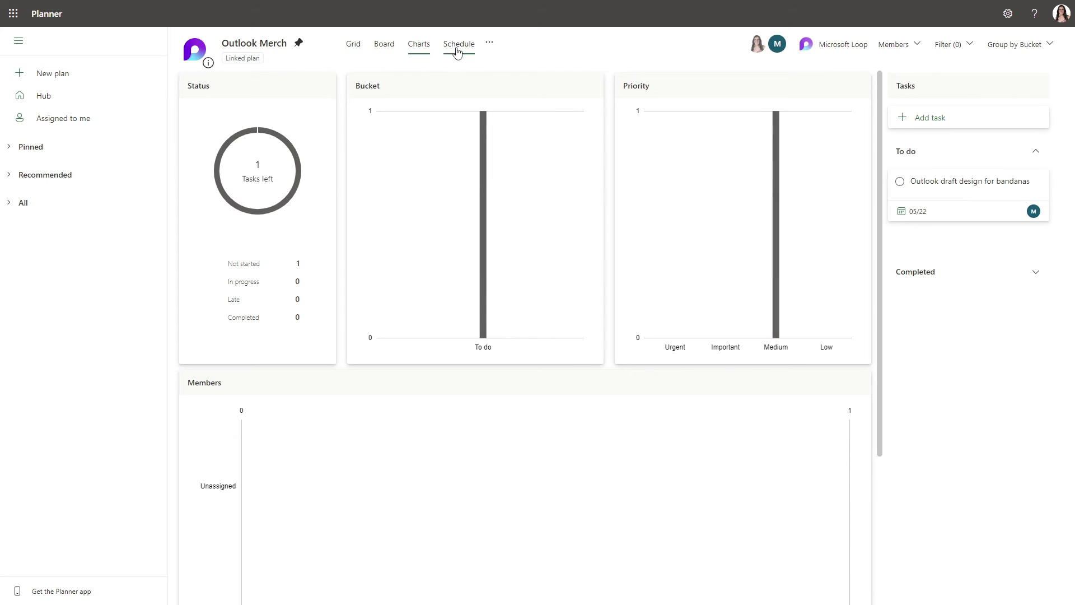
{"action": "left_click", "coordinate": [459, 48]}
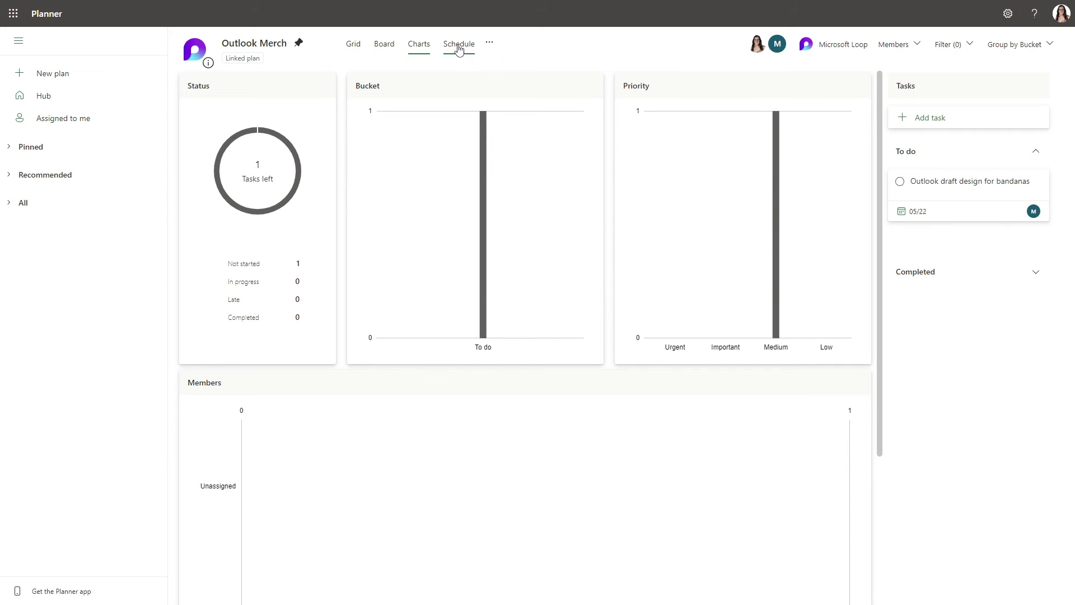
{"action": "left_click", "coordinate": [386, 48]}
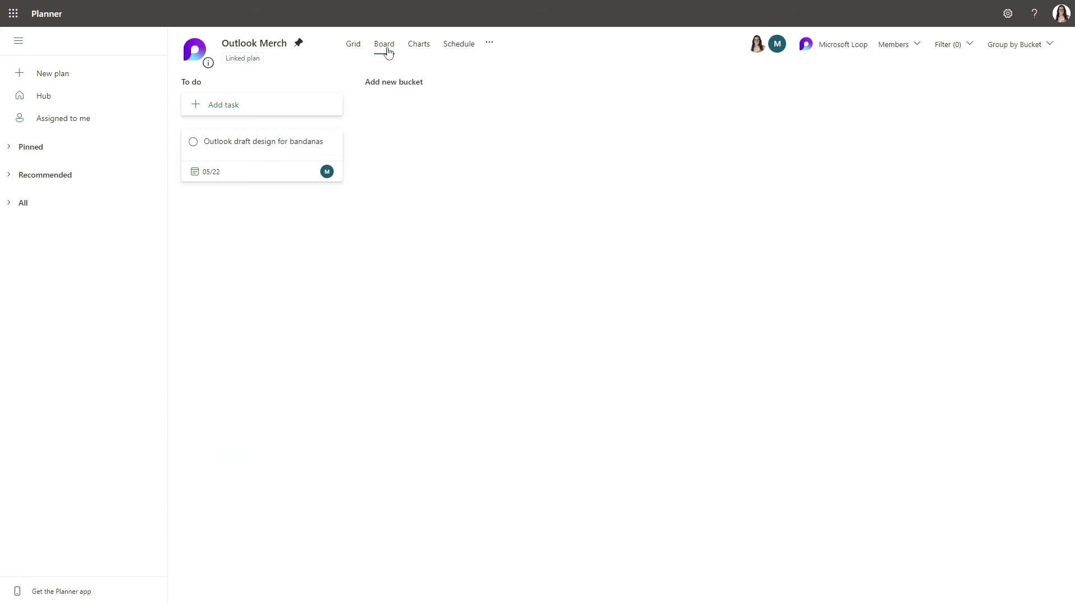
{"action": "left_click", "coordinate": [265, 145]}
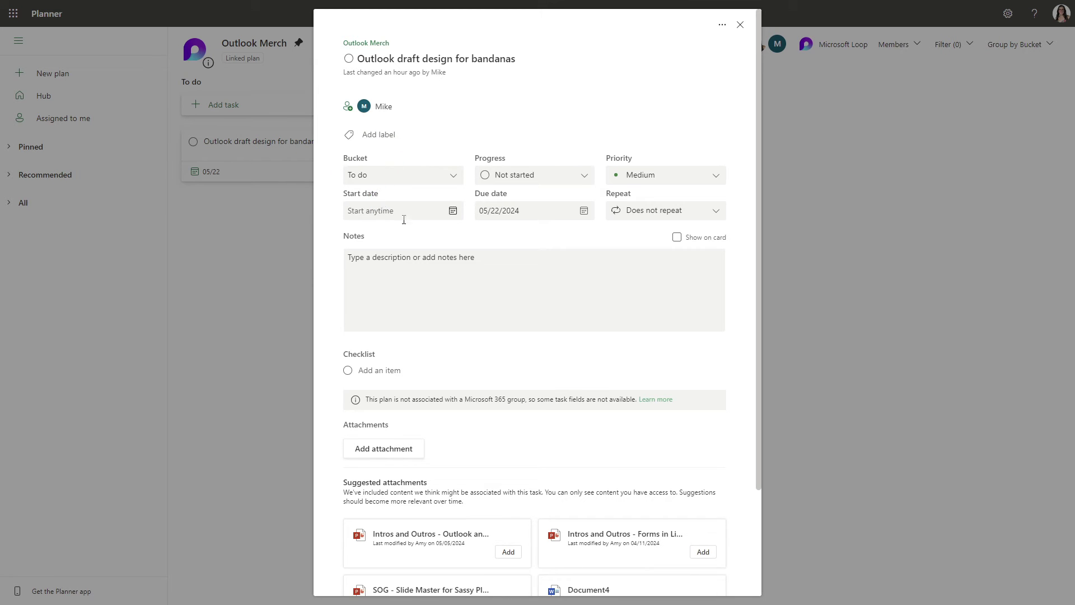
{"action": "left_click", "coordinate": [443, 258]}
{"action": "left_click", "coordinate": [427, 369]}
{"action": "left_click", "coordinate": [740, 25]}
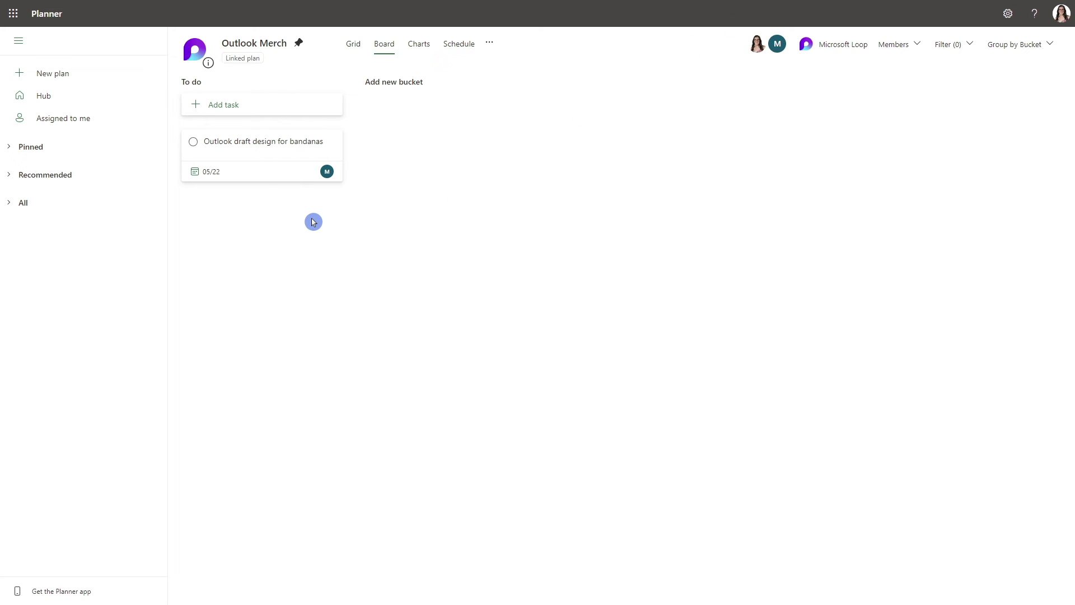
Step: Create a bucket named 'New Bucket' in the Outlook Merch plan
{"action": "left_click", "coordinate": [392, 82]}
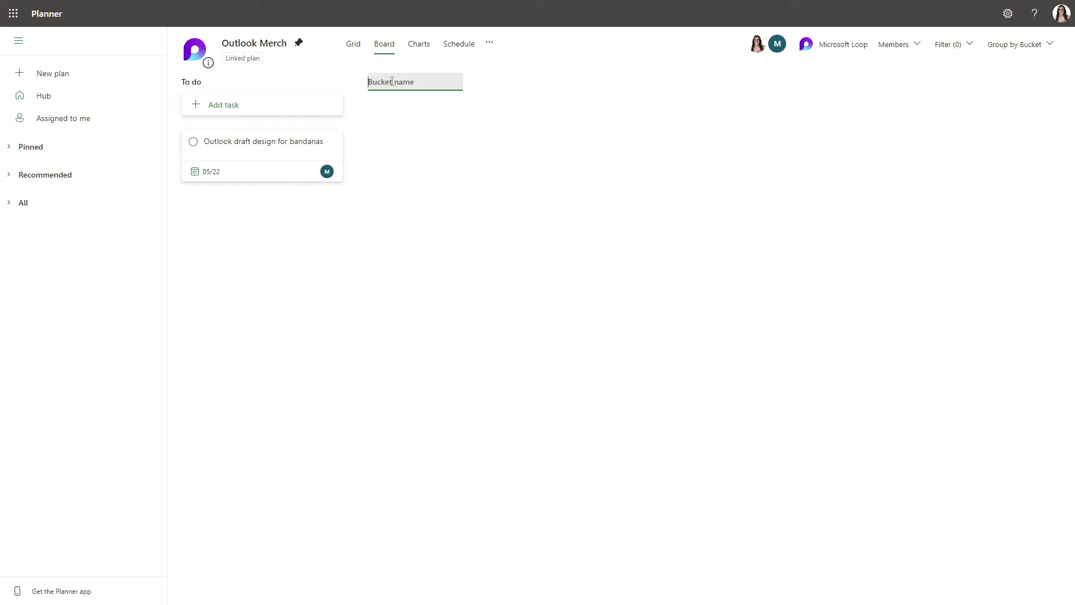
{"action": "type", "text": "New Bucket"}
{"action": "key", "text": "Return"}
Step: Add a task called 'Test' to New Bucket and assign it to someone
{"action": "left_click", "coordinate": [401, 107]}
{"action": "type", "text": "Test"}
{"action": "left_click", "coordinate": [402, 191]}
{"action": "left_click", "coordinate": [427, 252]}
{"action": "left_click", "coordinate": [397, 224]}
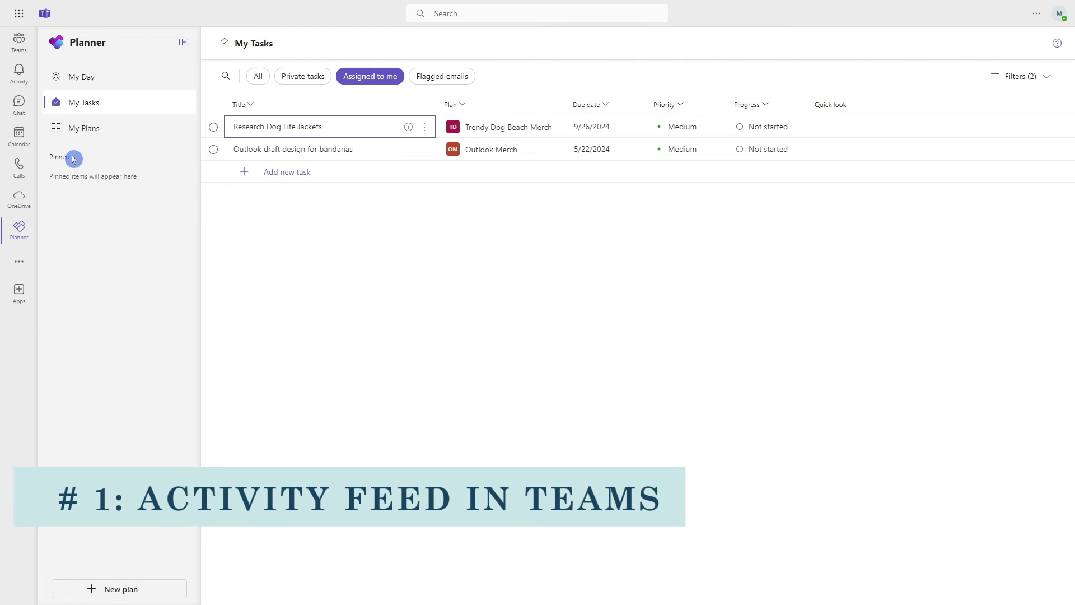
Step: Open the Teams Activity feed and inspect a Planner notification's app card and options menu
{"action": "left_click", "coordinate": [19, 72]}
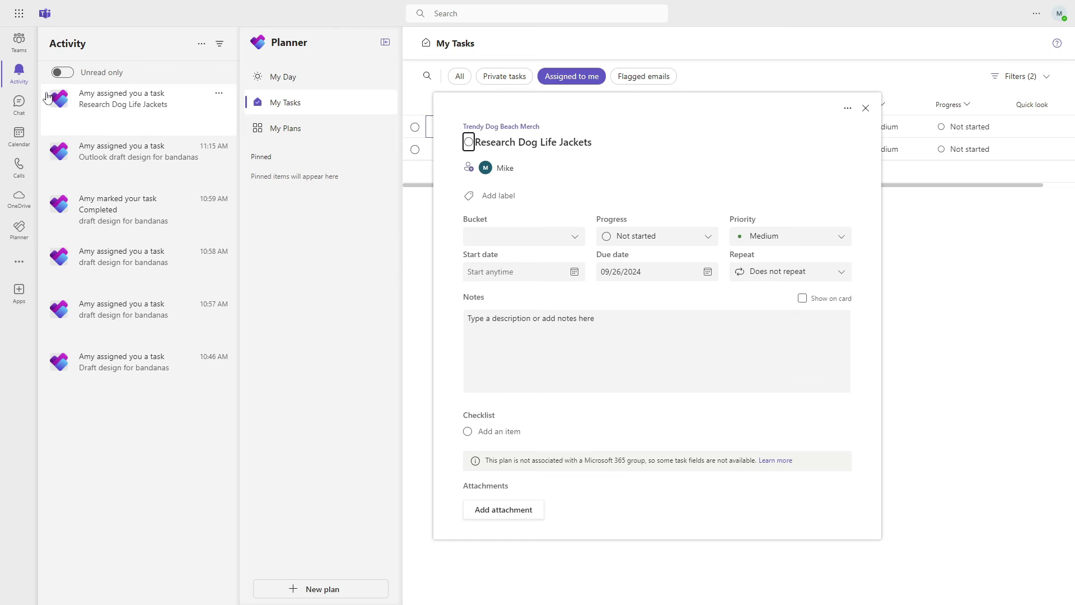
{"action": "left_click", "coordinate": [61, 105]}
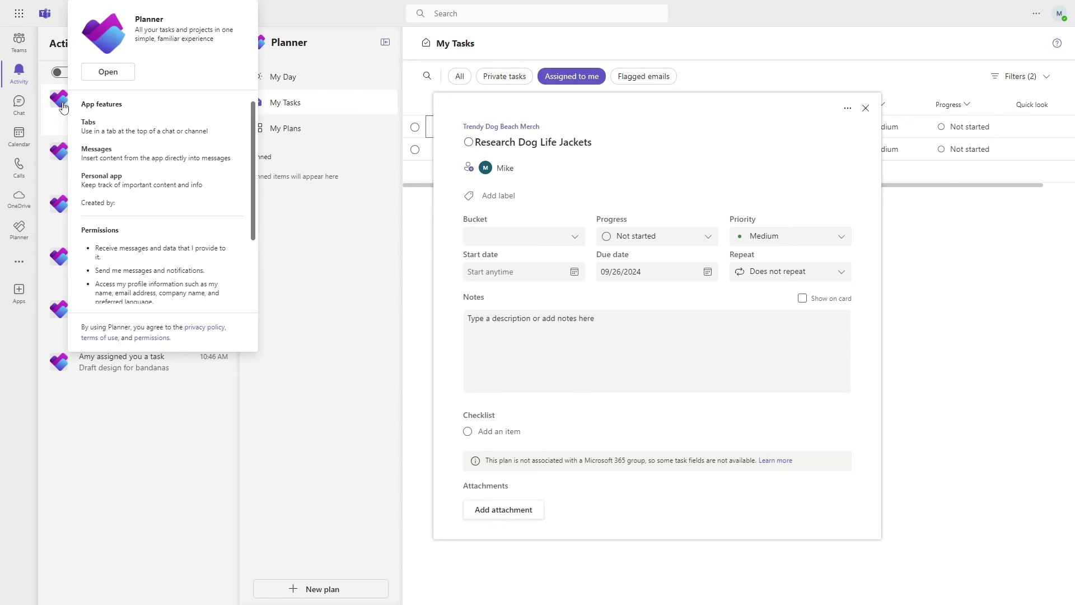
{"action": "left_click", "coordinate": [181, 405]}
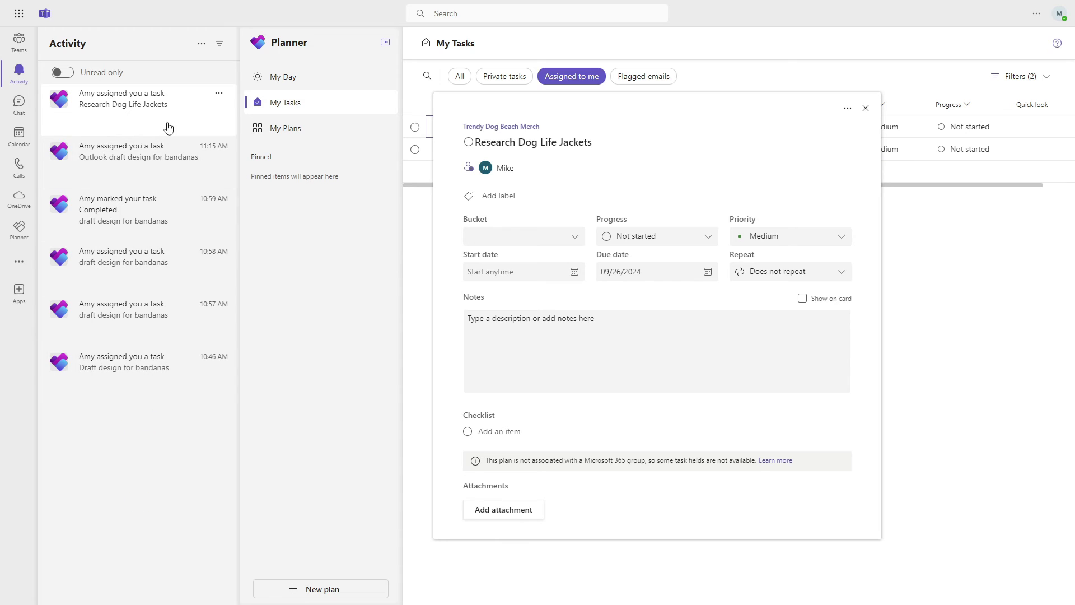
{"action": "left_click", "coordinate": [223, 97]}
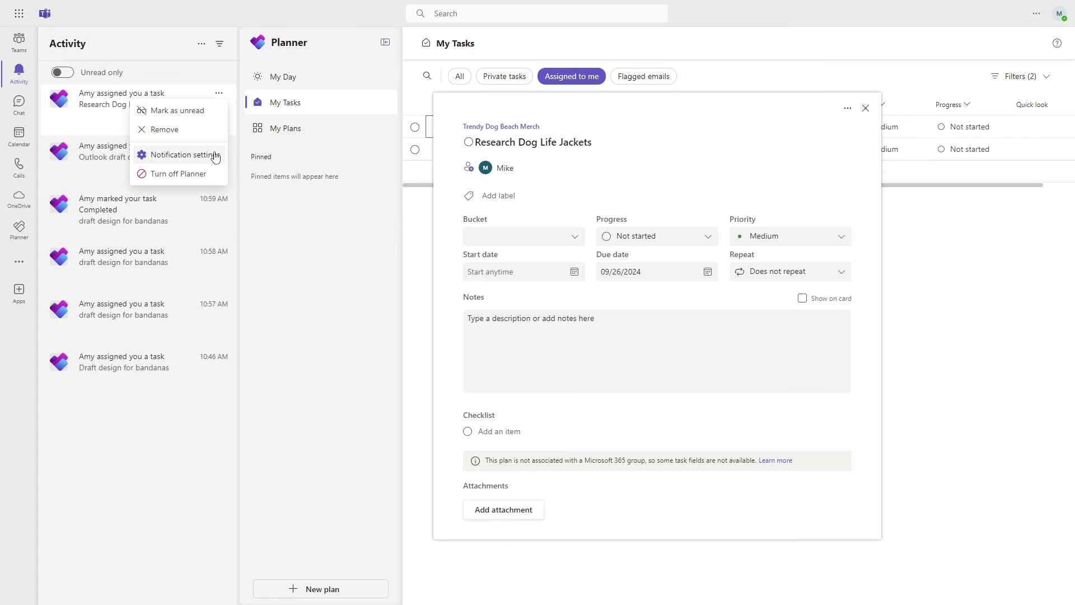
{"action": "left_click", "coordinate": [1036, 14]}
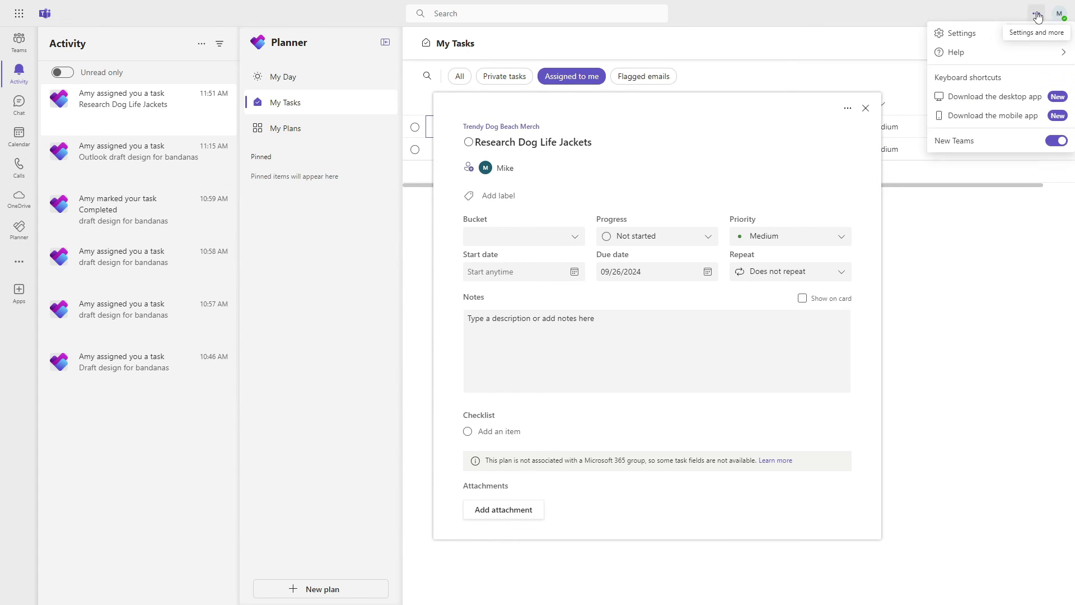
Step: Under Notifications and activity settings, switch Planner notifications On and review its task notification options
{"action": "left_click", "coordinate": [1002, 50]}
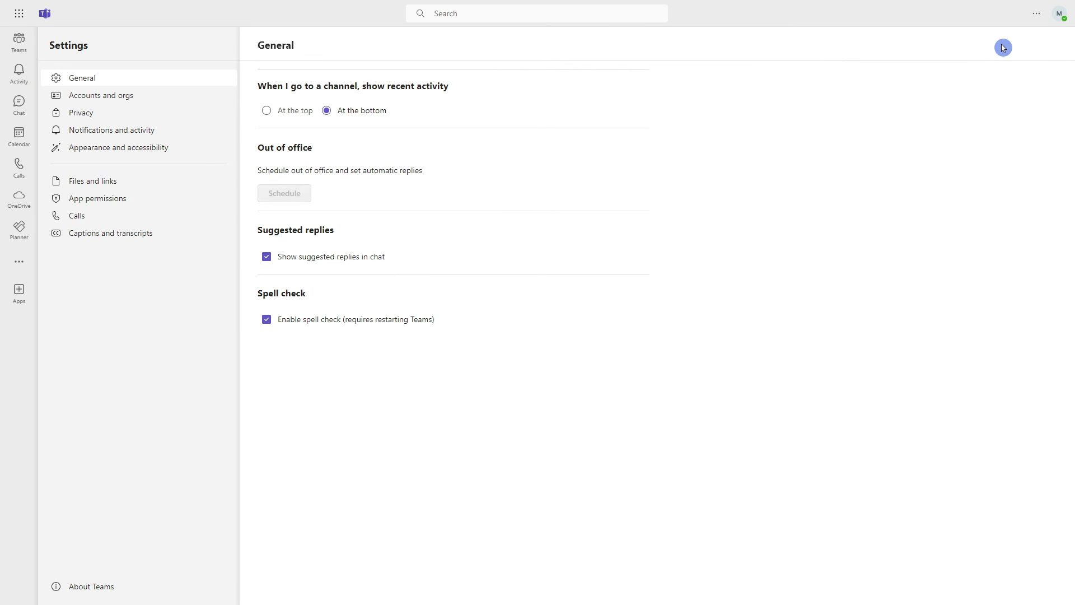
{"action": "left_click", "coordinate": [154, 136]}
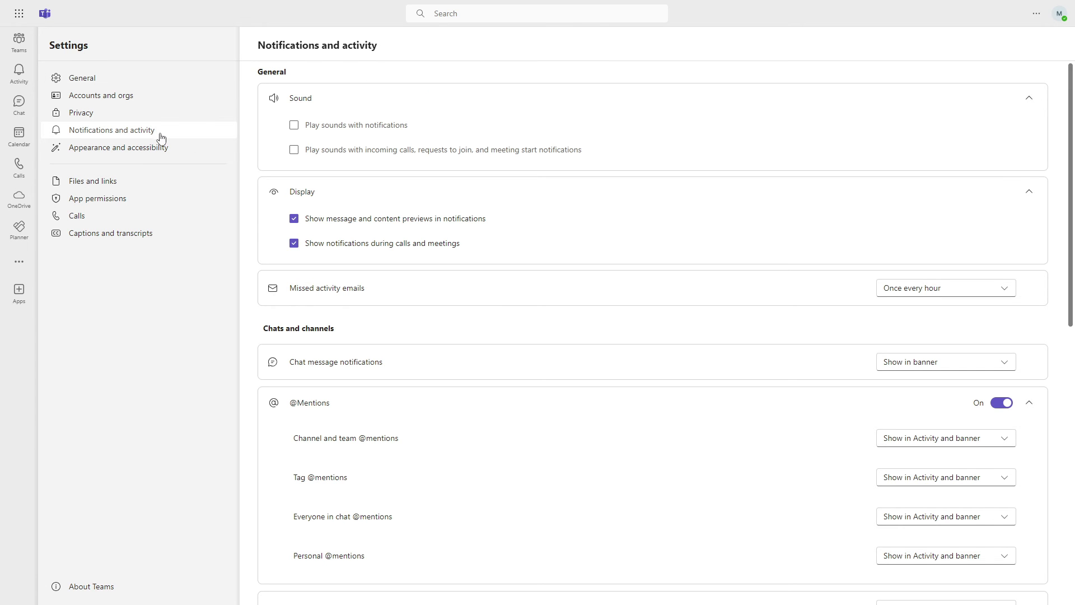
{"action": "scroll", "coordinate": [256, 234], "scroll_direction": "down", "scroll_amount": 1}
{"action": "scroll", "coordinate": [256, 234], "scroll_direction": "down", "scroll_amount": 10}
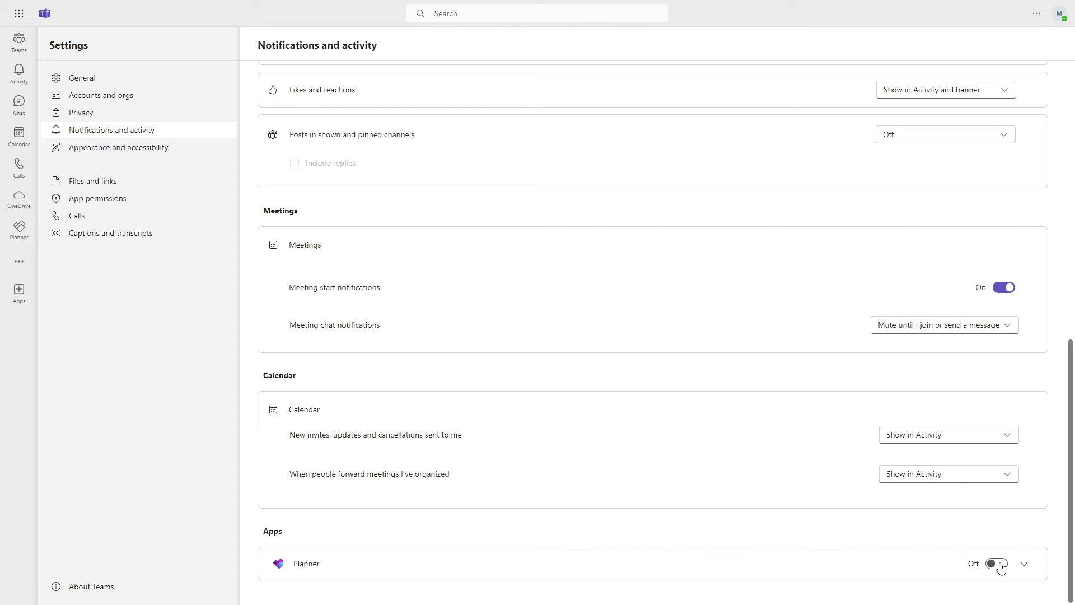
{"action": "left_click", "coordinate": [1000, 568]}
{"action": "left_click", "coordinate": [1026, 566]}
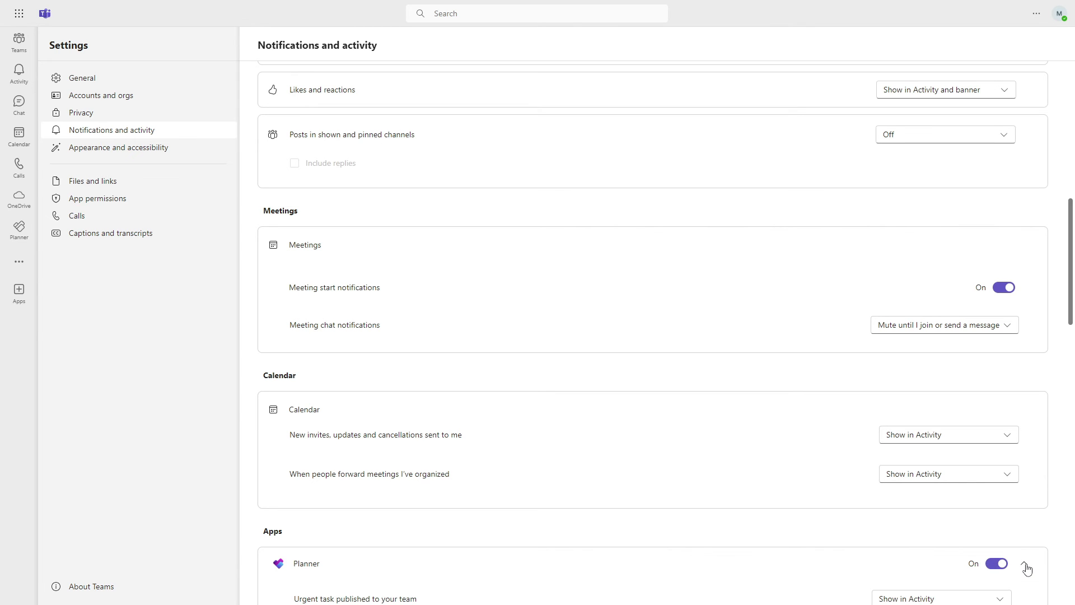
{"action": "scroll", "coordinate": [1058, 444], "scroll_direction": "down", "scroll_amount": 8}
{"action": "scroll", "coordinate": [1061, 445], "scroll_direction": "down", "scroll_amount": 12}
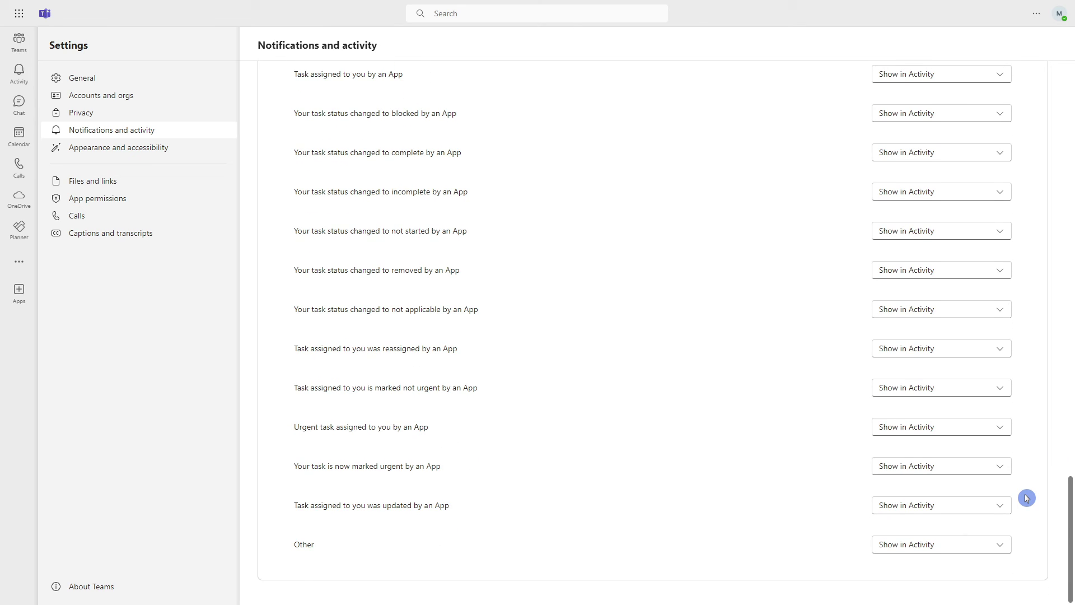
{"action": "scroll", "coordinate": [1026, 498], "scroll_direction": "up", "scroll_amount": 10}
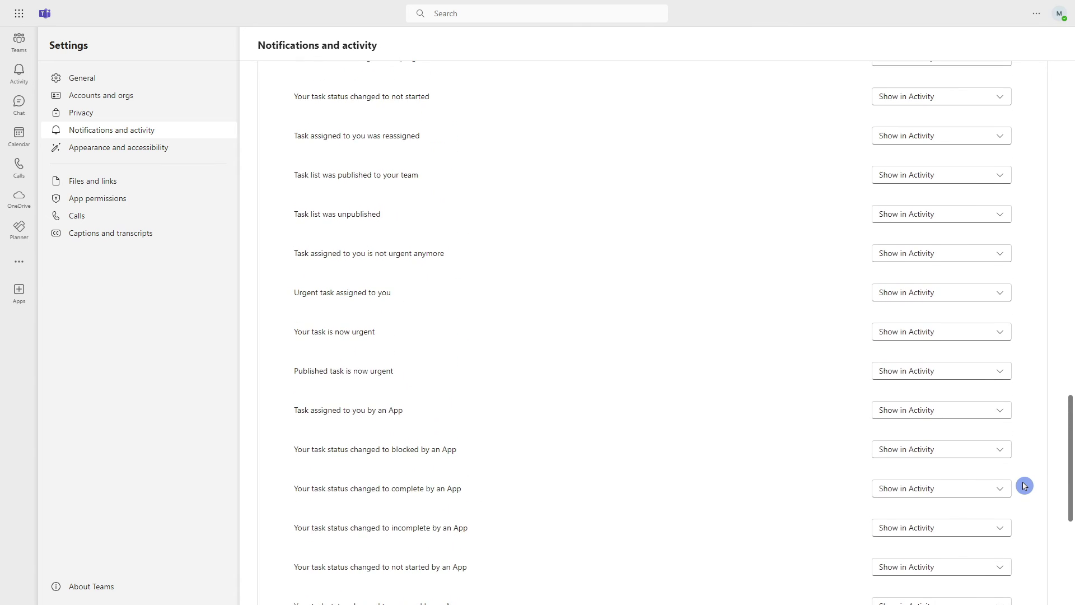
{"action": "scroll", "coordinate": [1024, 485], "scroll_direction": "up", "scroll_amount": 2}
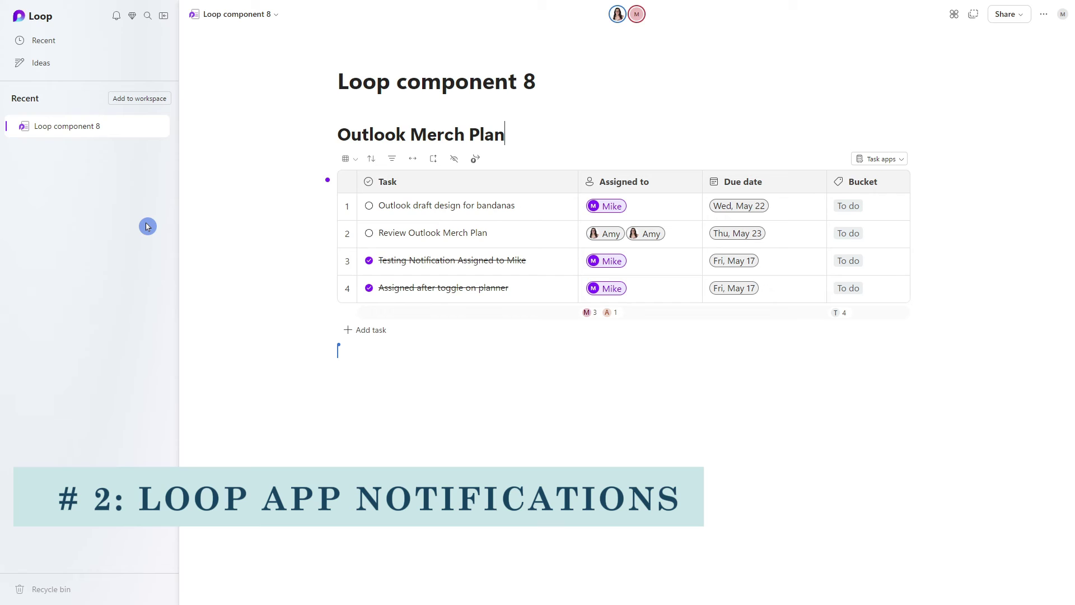
Step: Open Loop's notifications and select the 'draft design for bandanas' task notification
{"action": "left_click", "coordinate": [115, 19]}
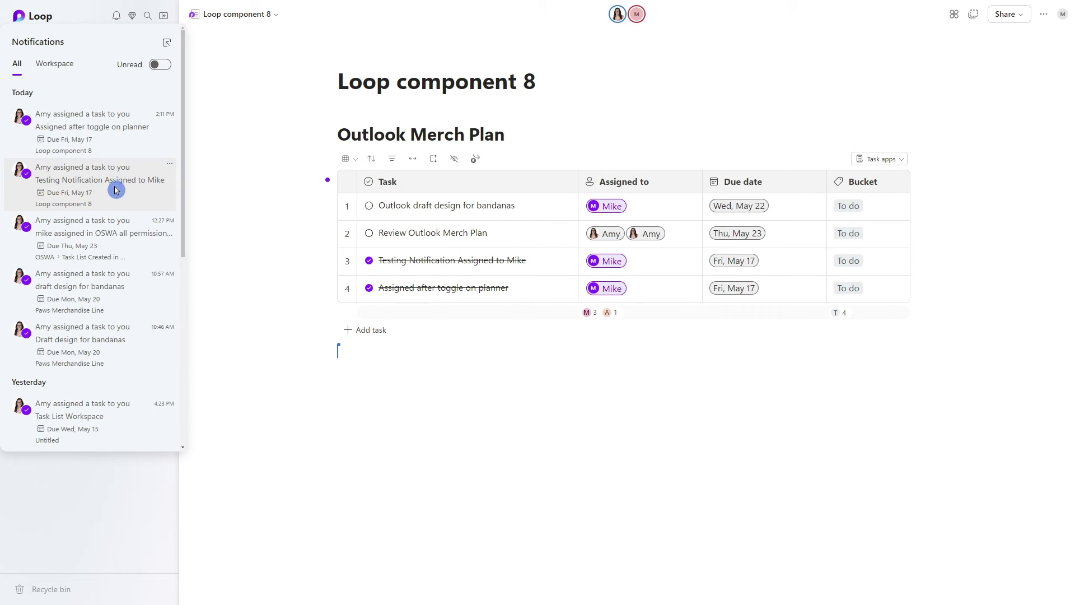
{"action": "left_click", "coordinate": [112, 294]}
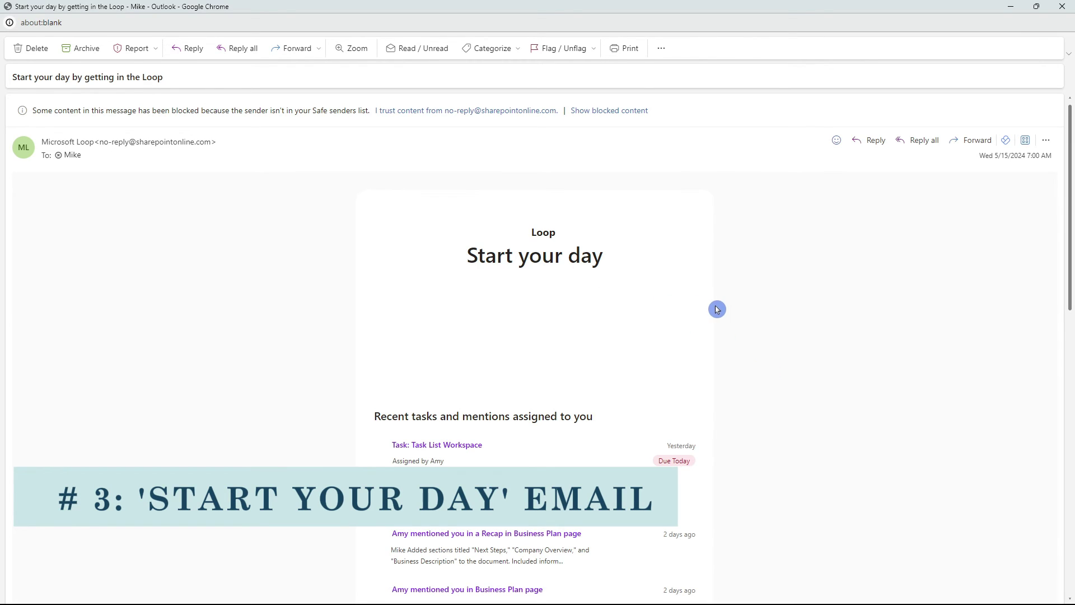
{"action": "scroll", "coordinate": [734, 319], "scroll_direction": "down", "scroll_amount": 4}
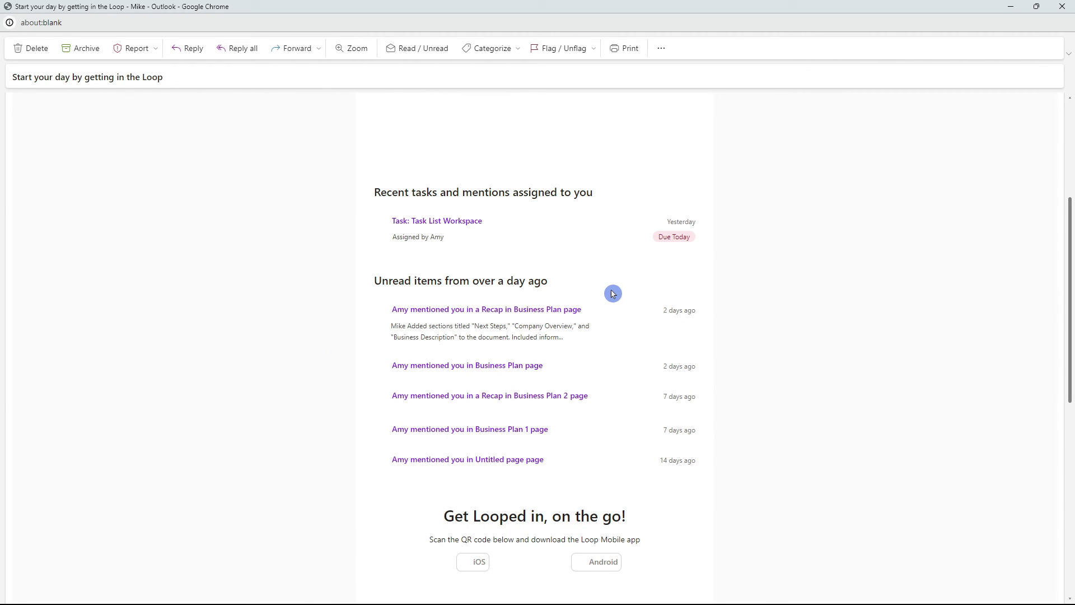
{"action": "scroll", "coordinate": [682, 317], "scroll_direction": "down", "scroll_amount": 5}
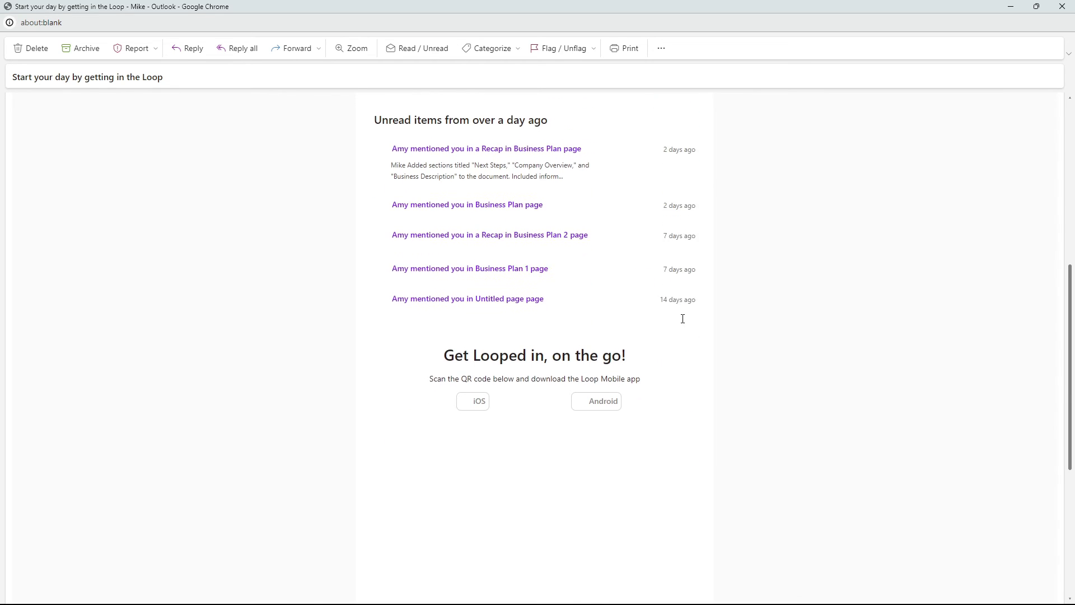
{"action": "scroll", "coordinate": [682, 318], "scroll_direction": "down", "scroll_amount": 3}
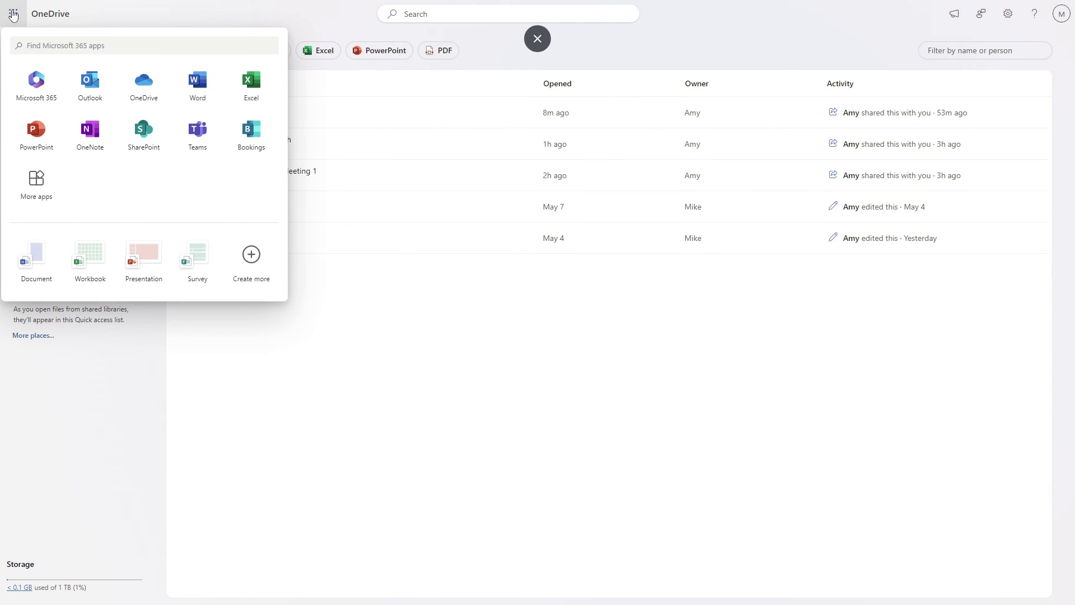
Step: Switch OneDrive's 'Email digest of all Loop app notifications' setting to Off
{"action": "left_click", "coordinate": [149, 91]}
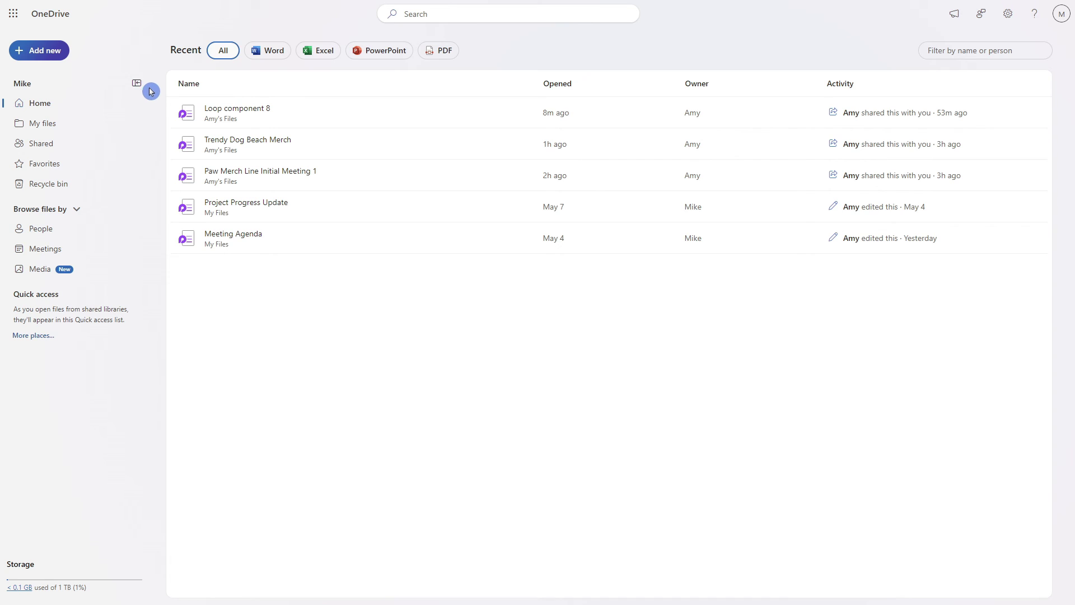
{"action": "left_click", "coordinate": [1008, 14]}
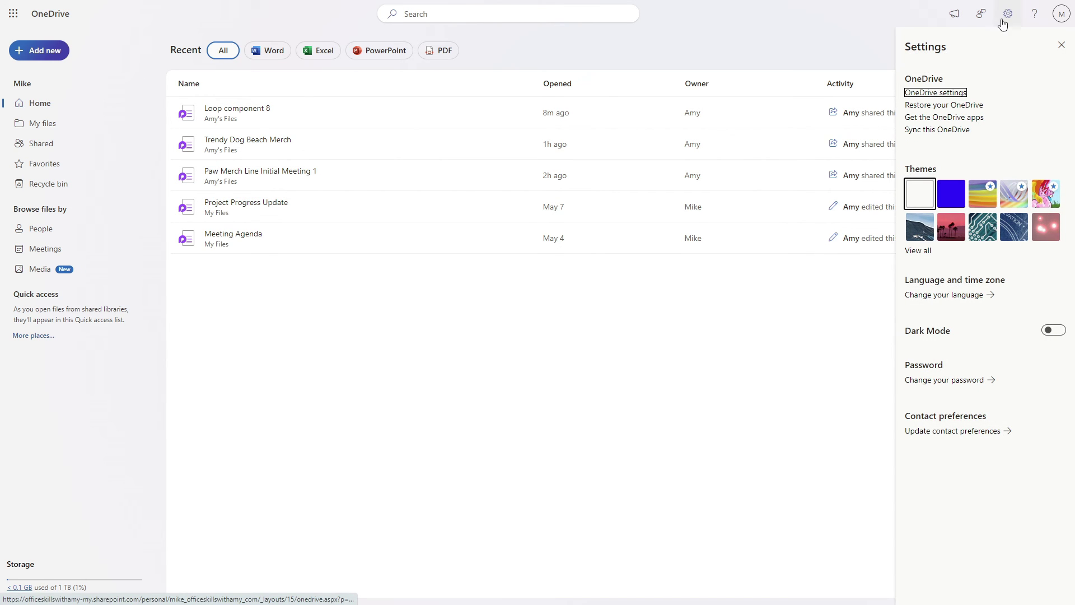
{"action": "left_click", "coordinate": [951, 94]}
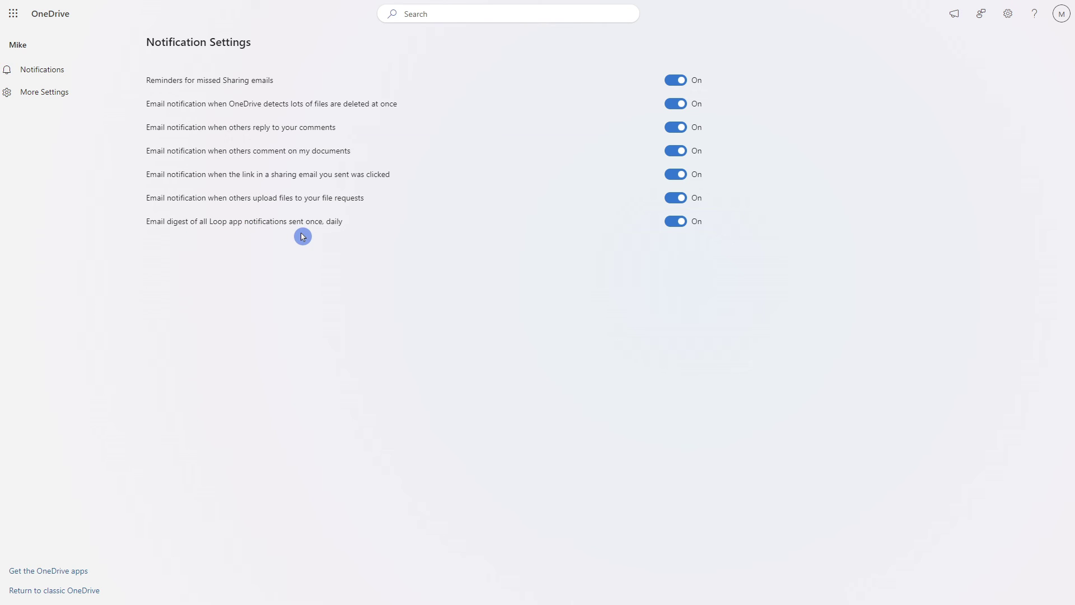
{"action": "left_click", "coordinate": [677, 222]}
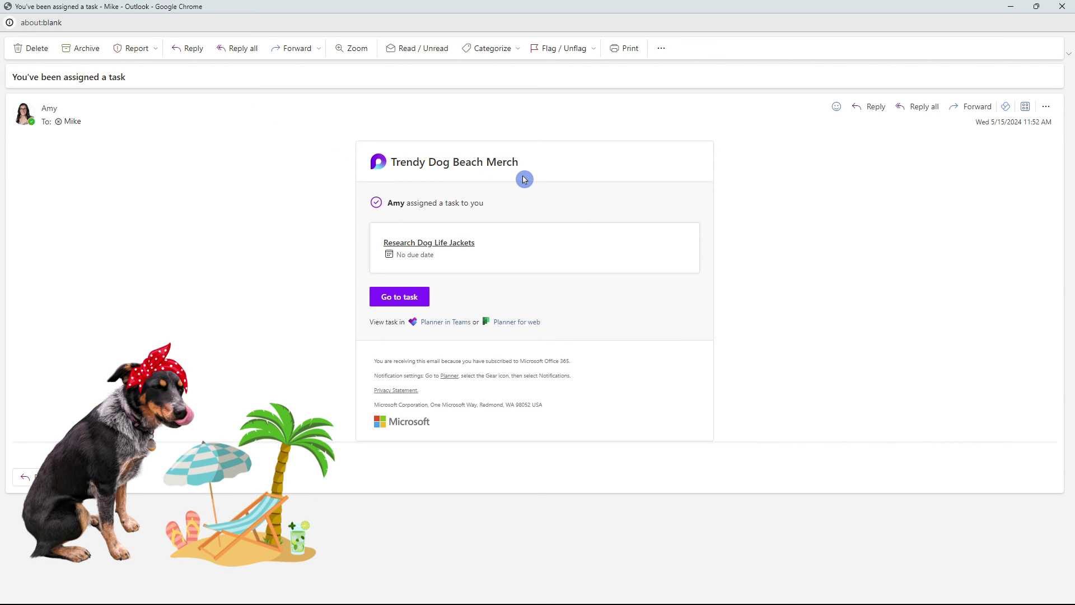
Step: Follow the Planner link in the Research Dog Life Jackets assignment email's notification-settings footer
{"action": "left_click", "coordinate": [429, 244]}
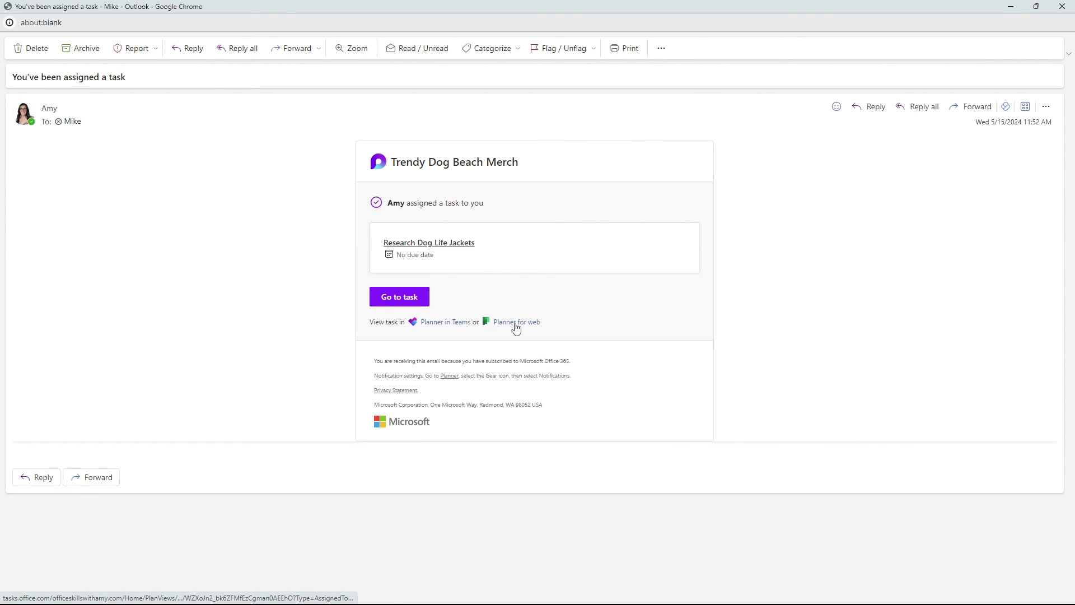
{"action": "left_click", "coordinate": [515, 393]}
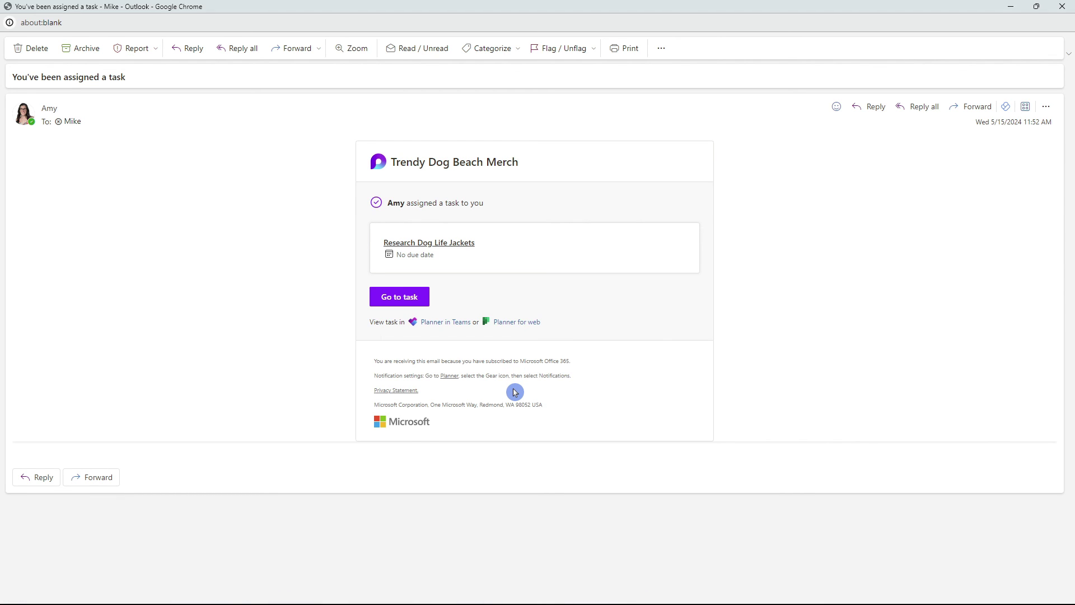
{"action": "left_click_drag", "start_coordinate": [375, 377], "coordinate": [527, 376]}
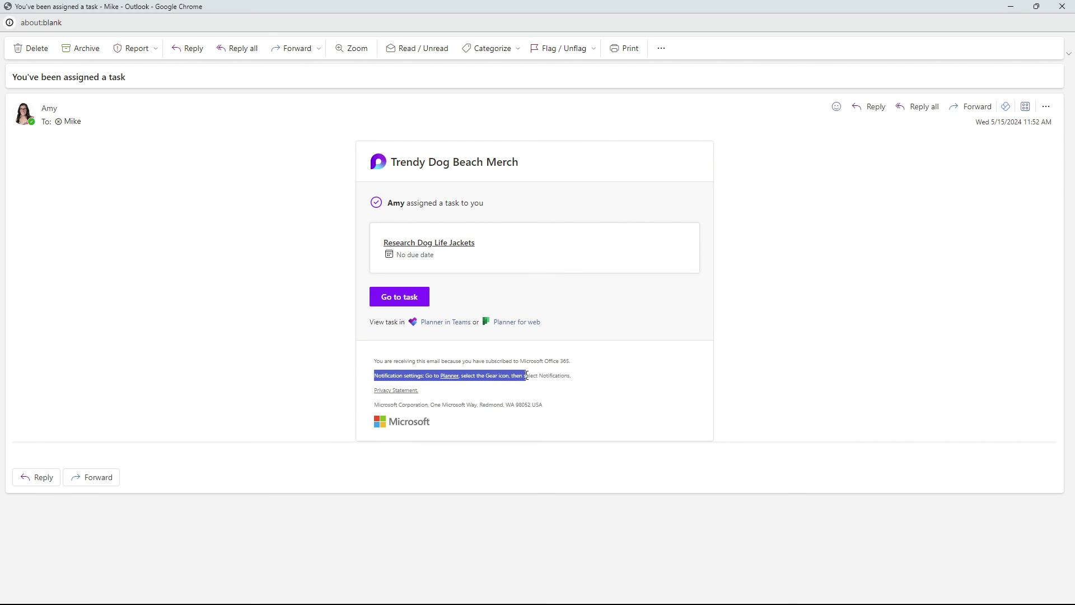
{"action": "left_click", "coordinate": [548, 376]}
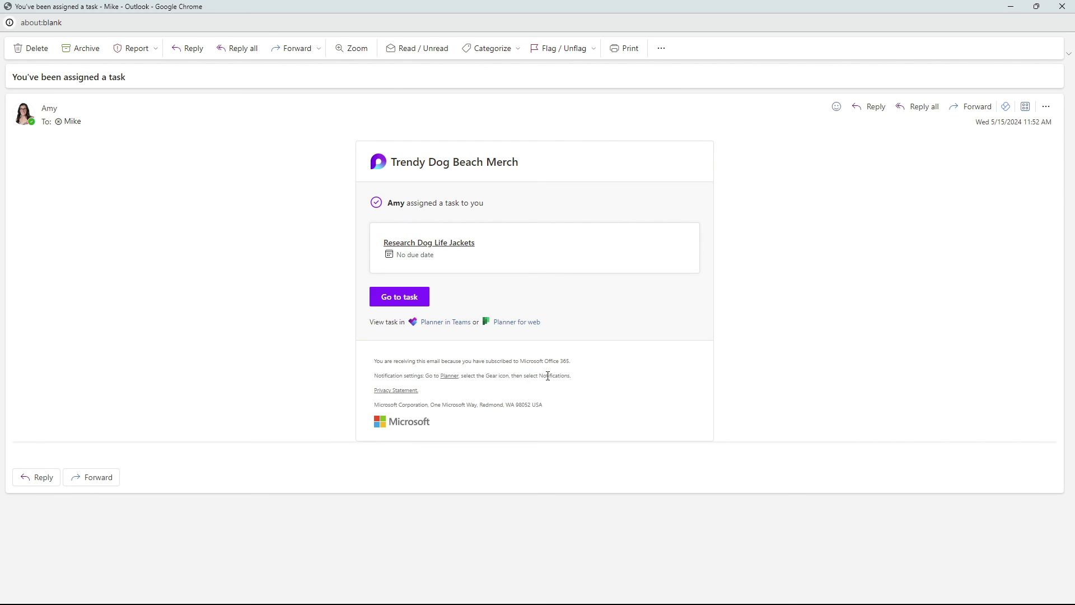
{"action": "left_click", "coordinate": [454, 381]}
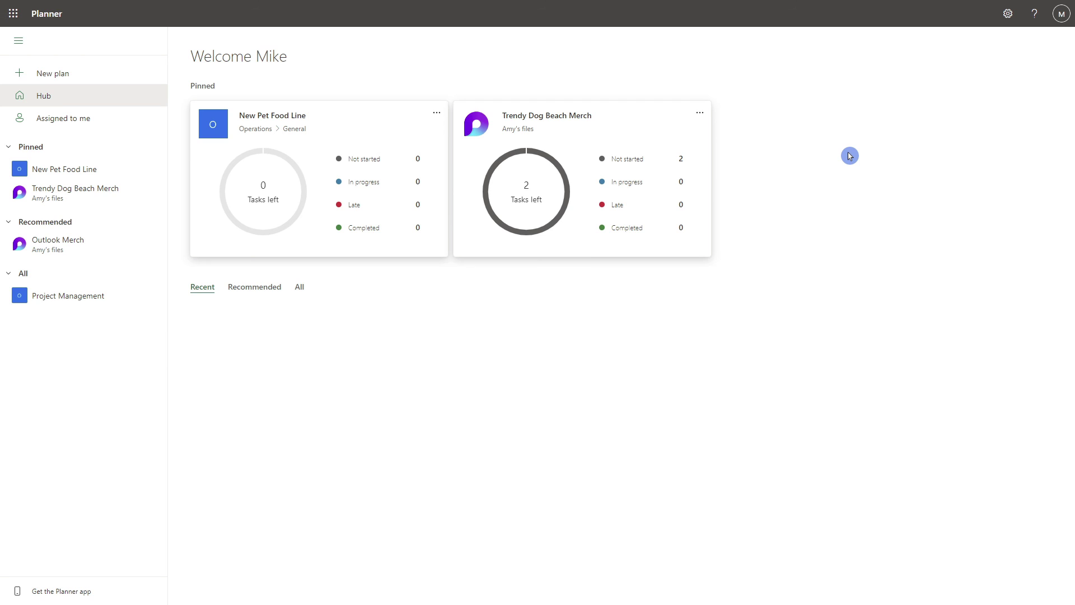
Step: Uncheck 'Someone assigns a task to me' in Planner's Notifications settings and save
{"action": "left_click", "coordinate": [1008, 13]}
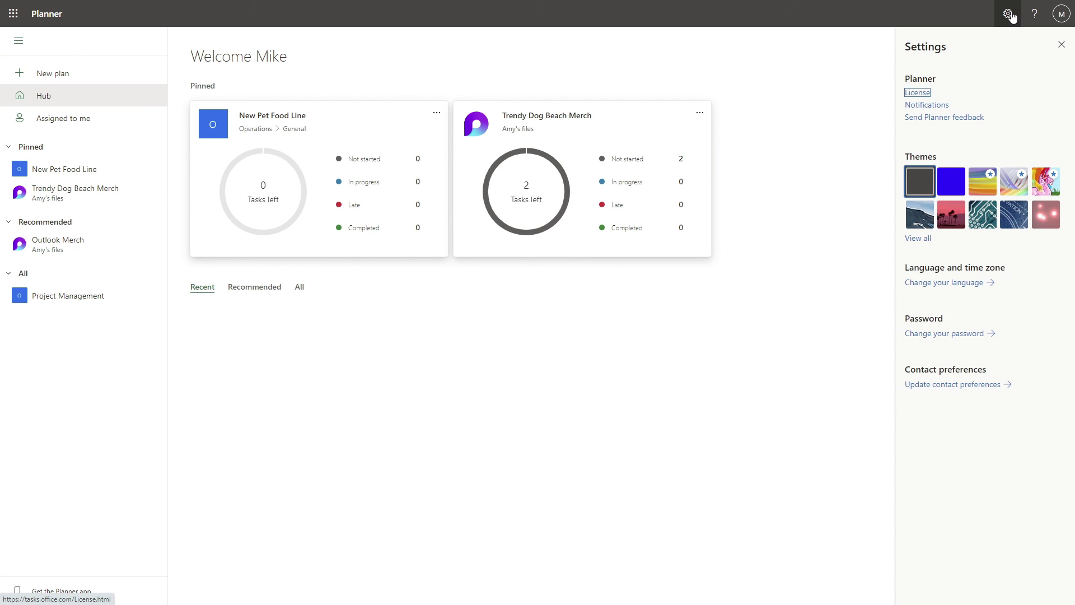
{"action": "left_click", "coordinate": [927, 105]}
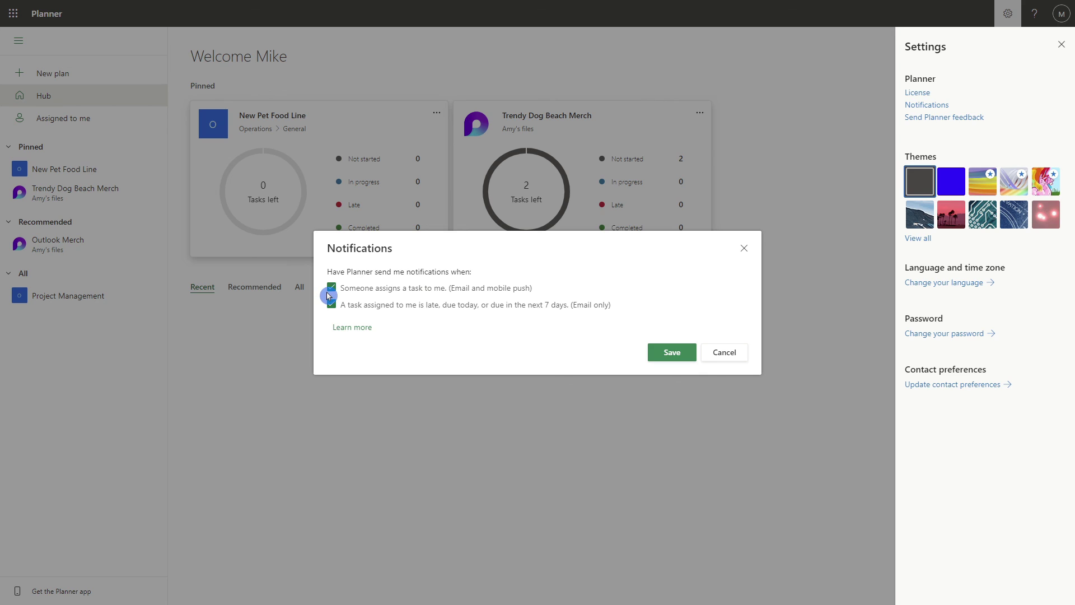
{"action": "left_click_drag", "start_coordinate": [442, 293], "coordinate": [450, 300]}
{"action": "left_click_drag", "start_coordinate": [456, 299], "coordinate": [492, 293]}
{"action": "left_click", "coordinate": [332, 287]}
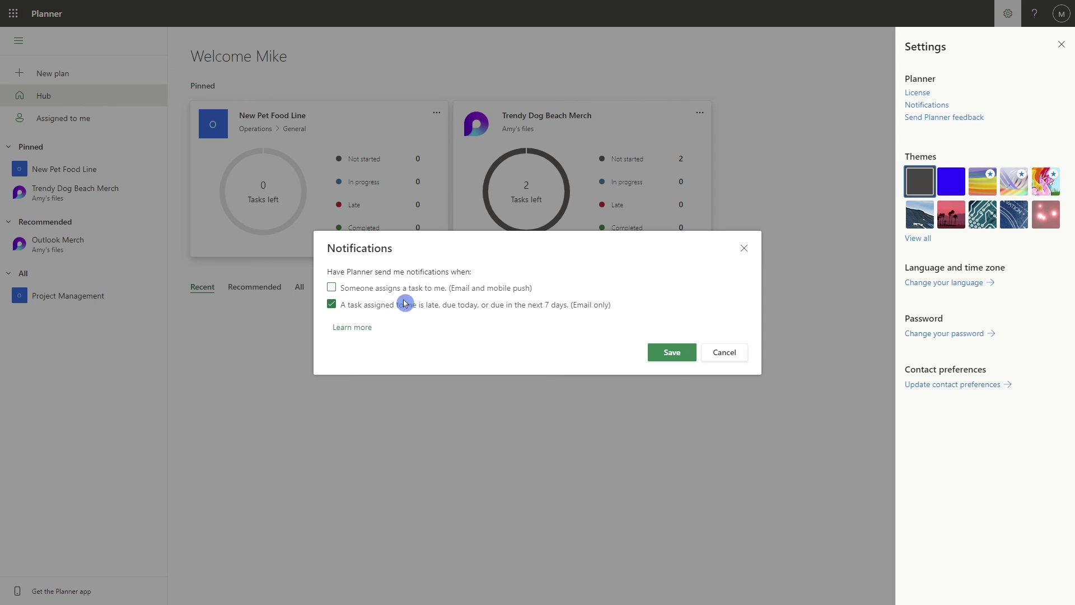
{"action": "left_click", "coordinate": [668, 355]}
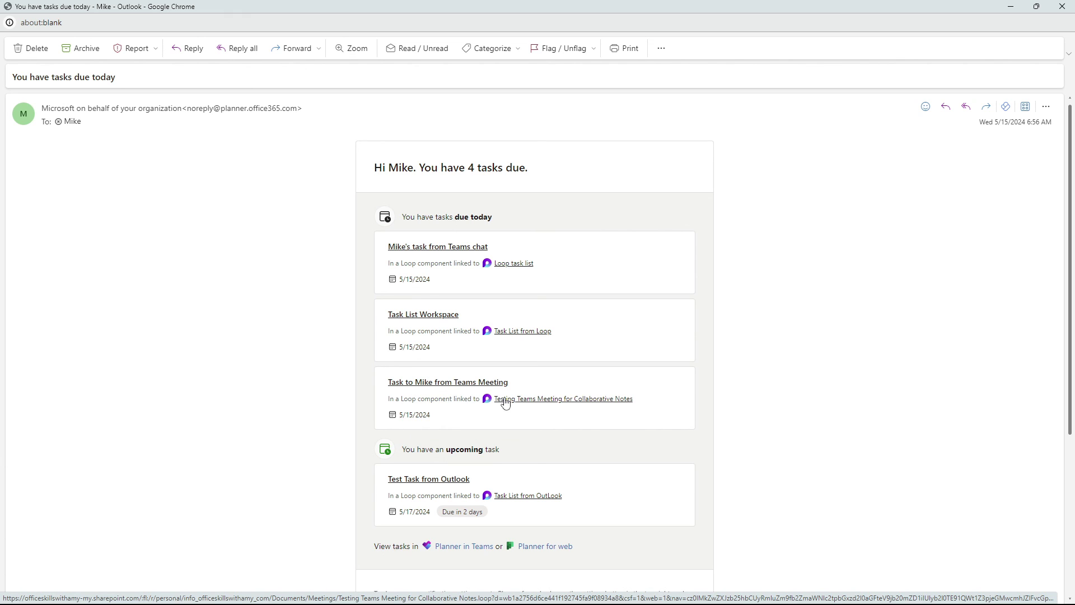
Step: Follow the 'Planner for web' link in the due-today email's footer settings sentence
{"action": "scroll", "coordinate": [669, 413], "scroll_direction": "down", "scroll_amount": 2}
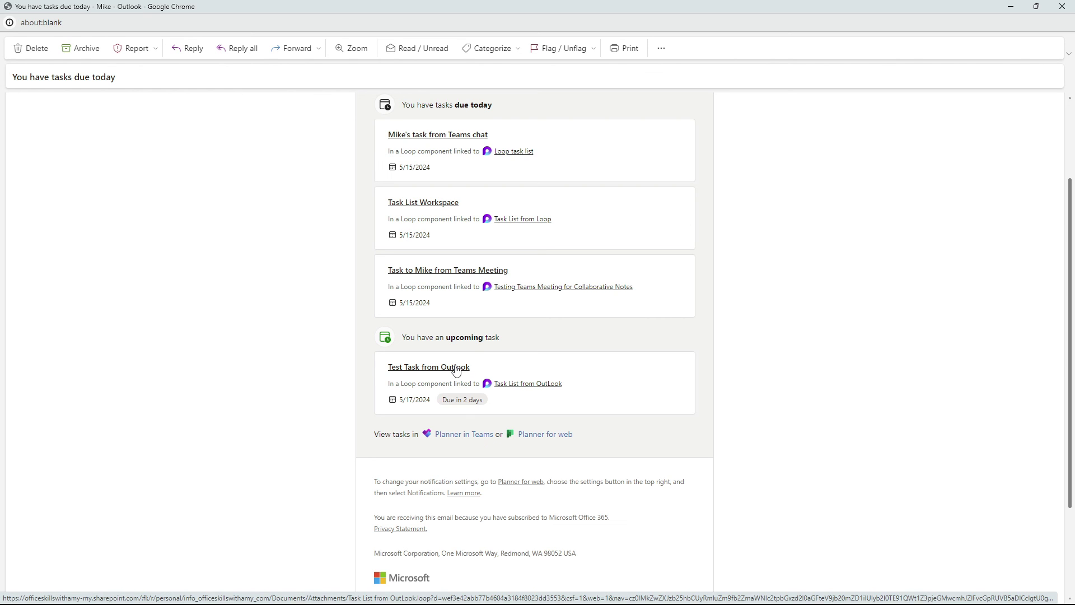
{"action": "left_click", "coordinate": [497, 395]}
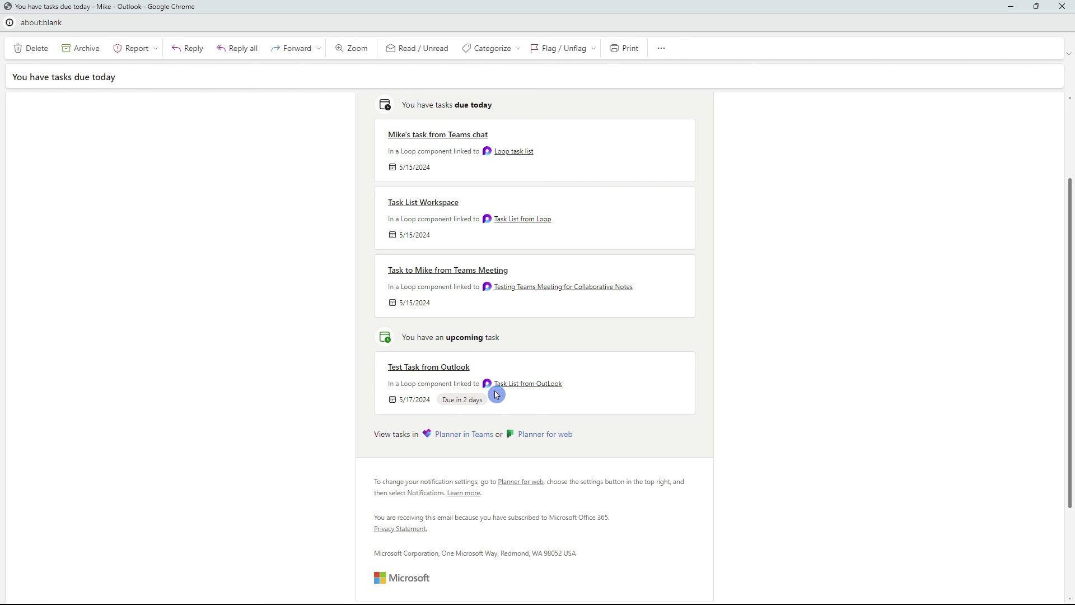
{"action": "left_click", "coordinate": [470, 441]}
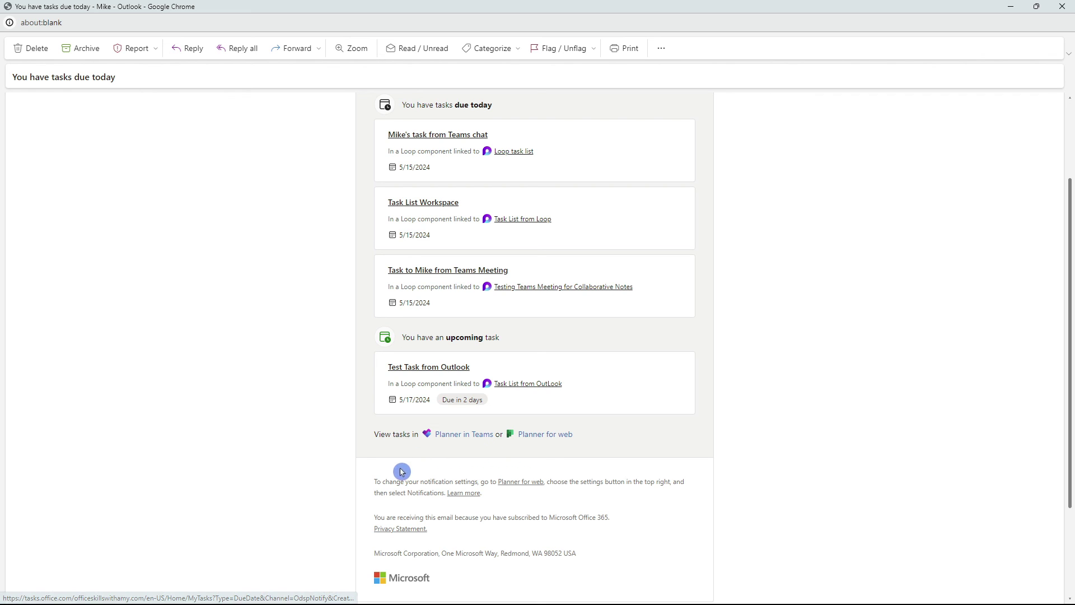
{"action": "left_click", "coordinate": [375, 485]}
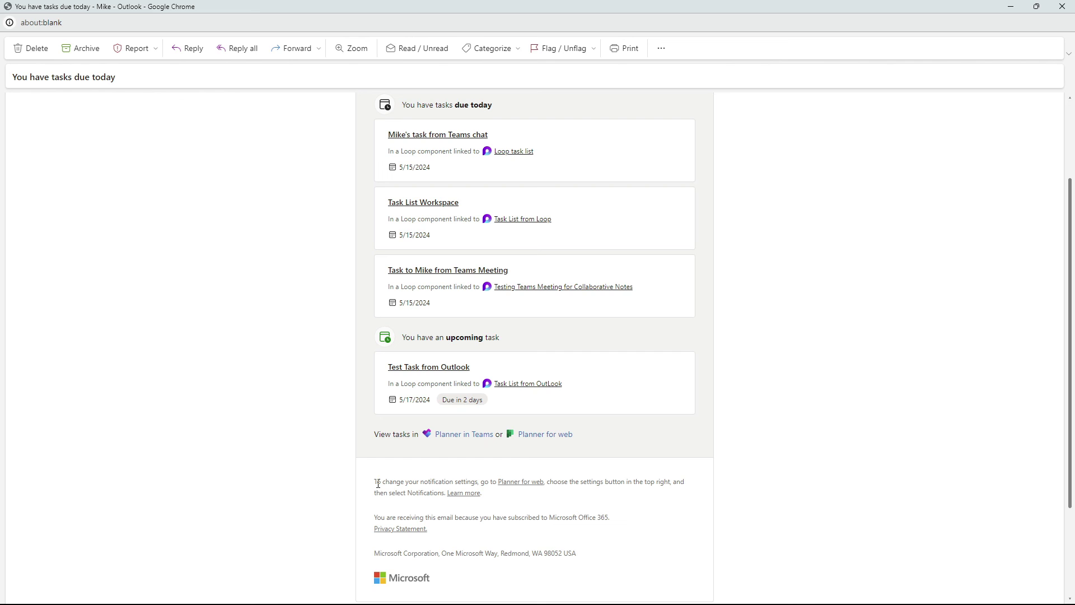
{"action": "left_click_drag", "start_coordinate": [378, 483], "coordinate": [551, 484]}
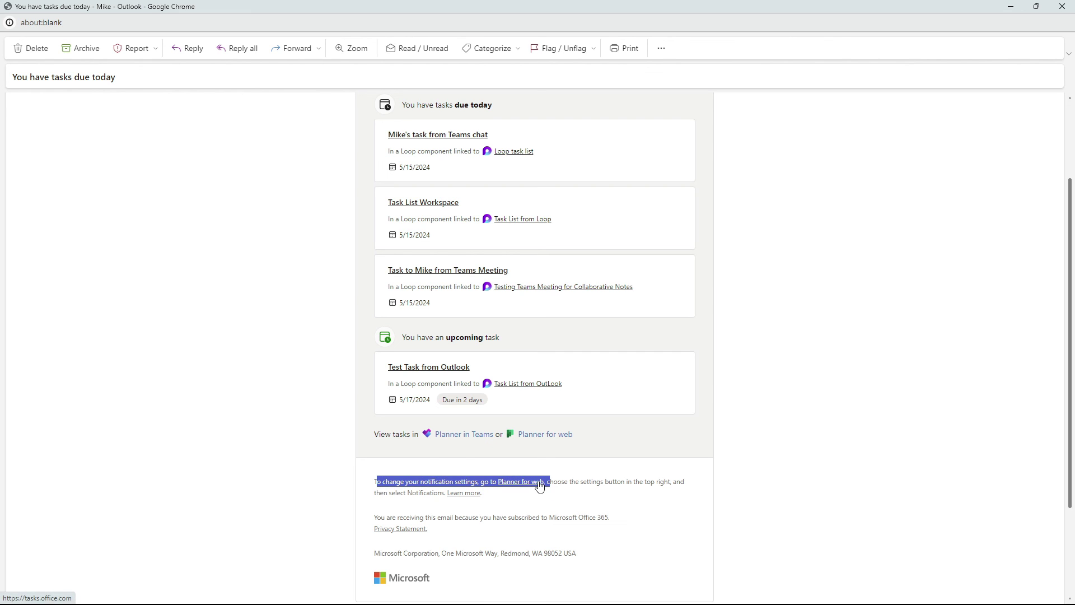
{"action": "left_click", "coordinate": [541, 487]}
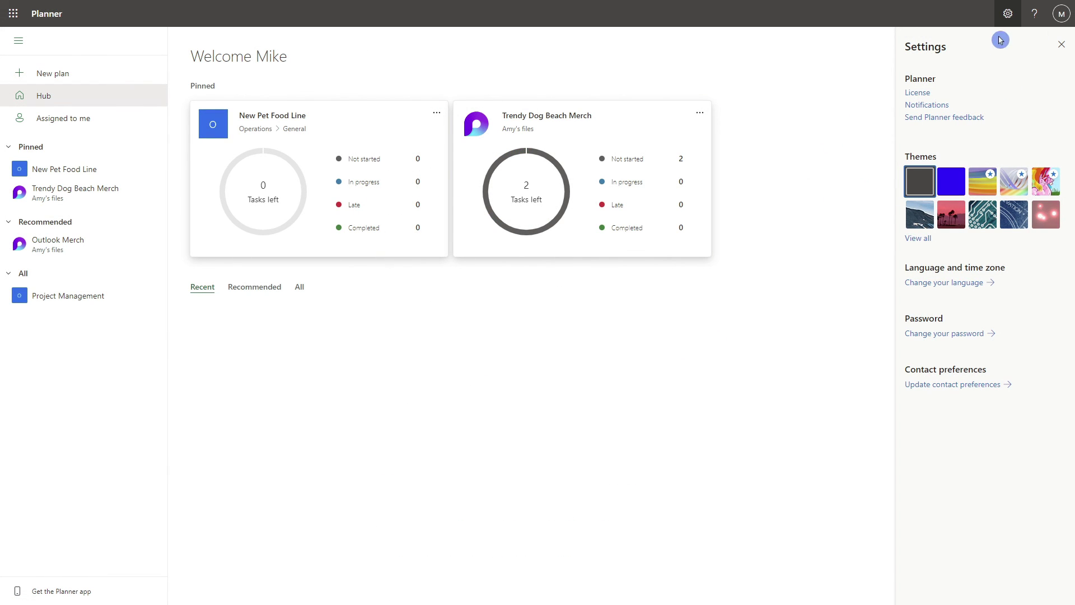
Step: Open the Notifications dialog from Planner's Settings pane
{"action": "left_click", "coordinate": [941, 109]}
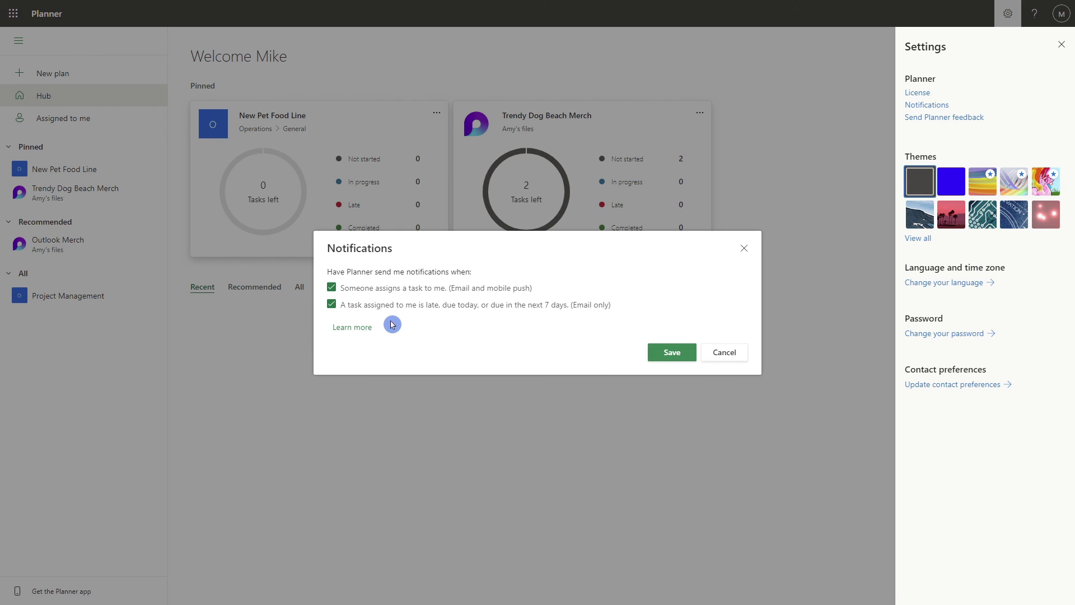